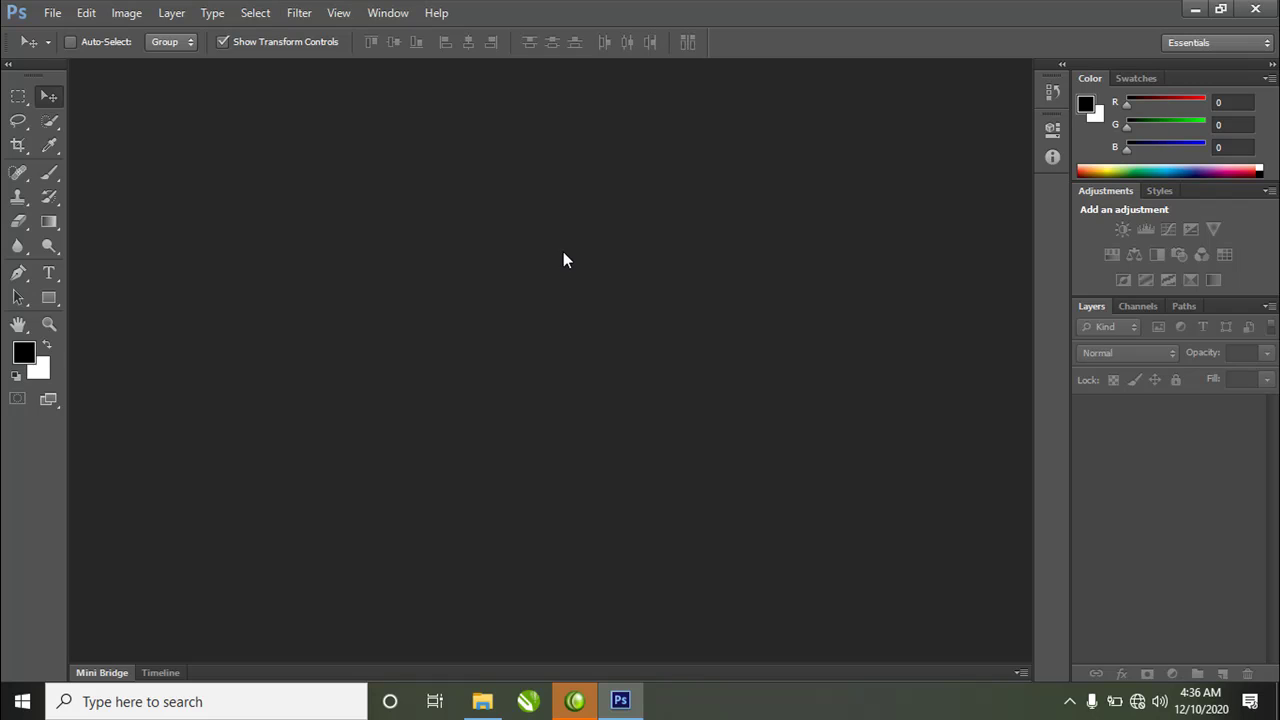
Step: Open the 2C-4 portrait photo from the selection folder
double_click(563, 260)
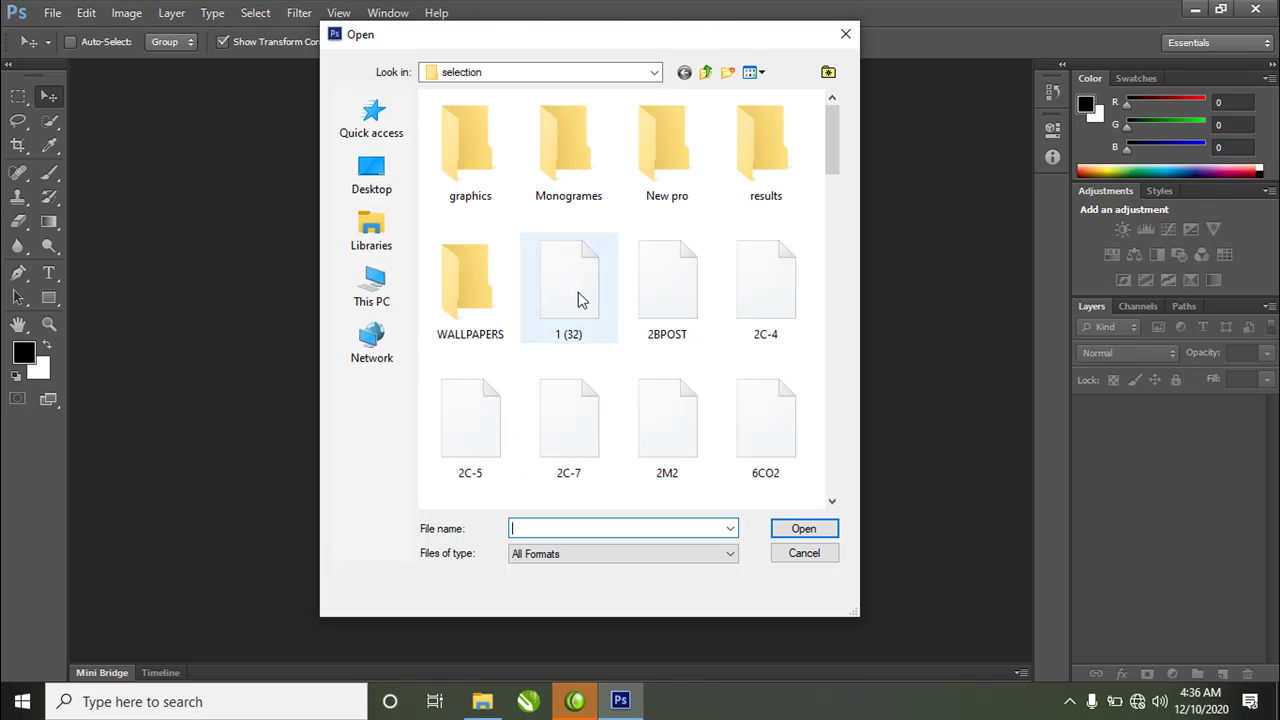
drag(833, 126, 833, 150)
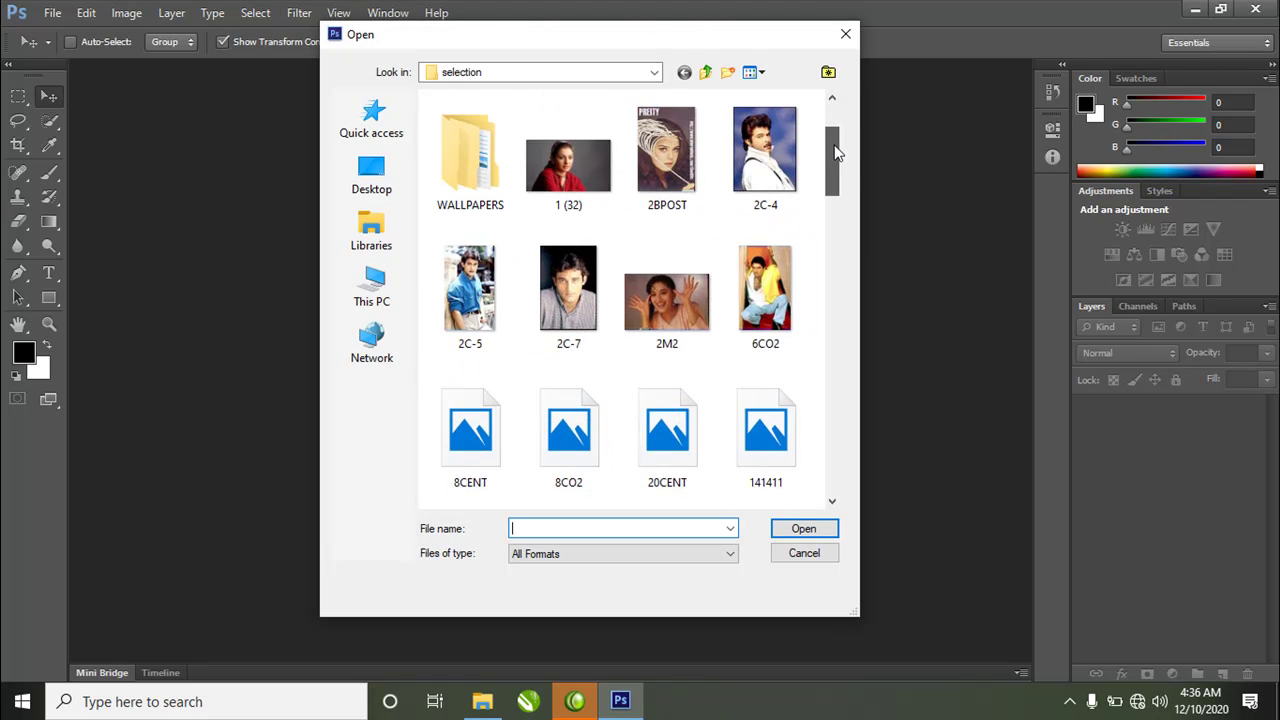
click(765, 155)
click(806, 528)
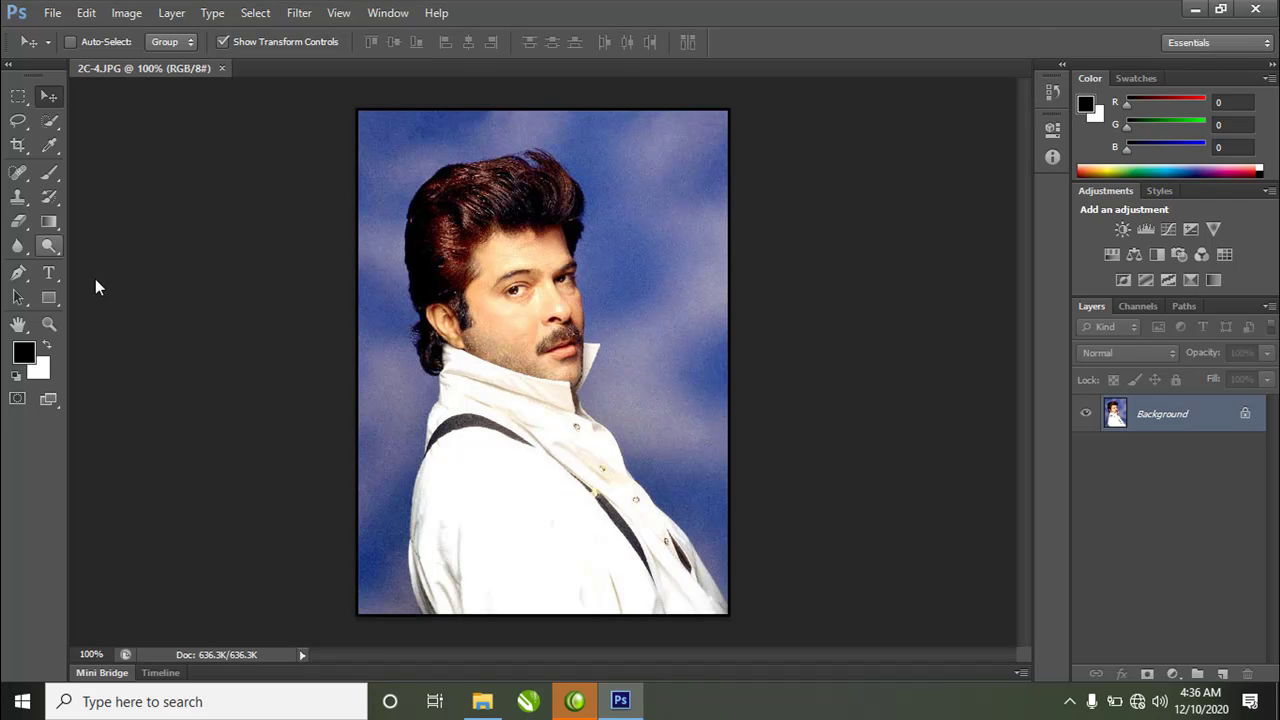
Step: Duplicate the image as "2C-4 copy" and close the original 2C-4.JPG document
click(124, 16)
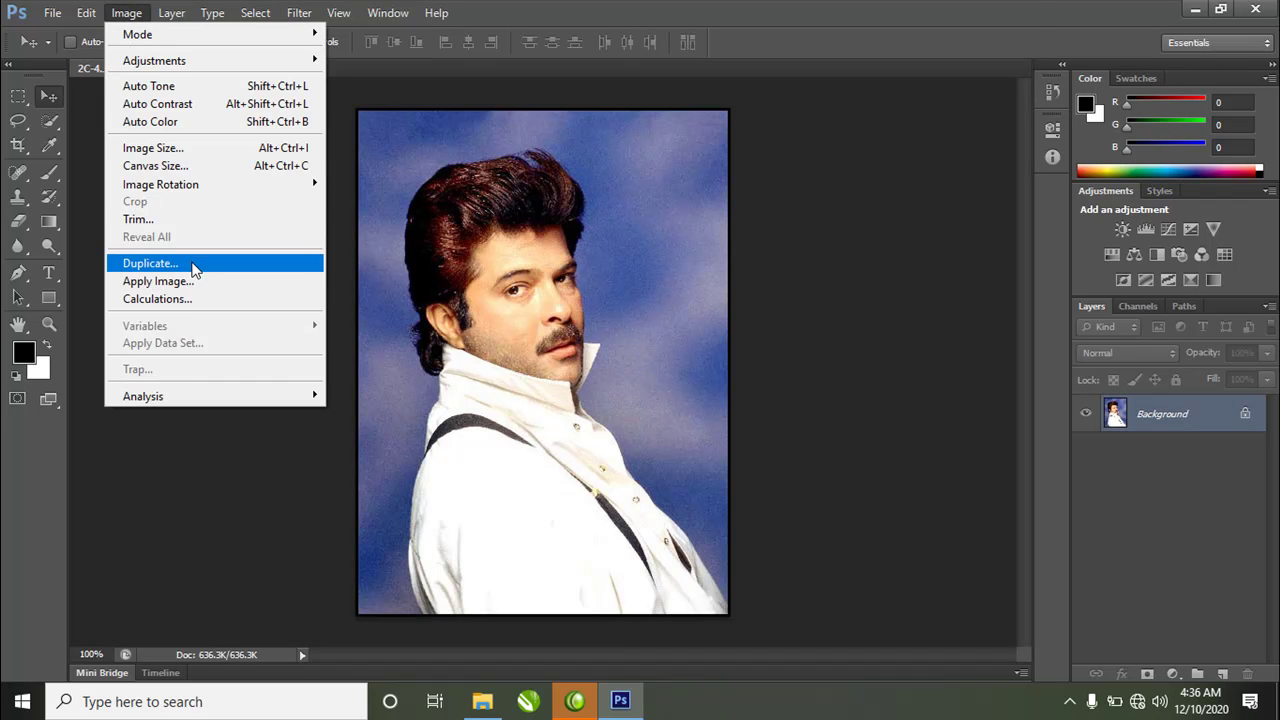
click(193, 263)
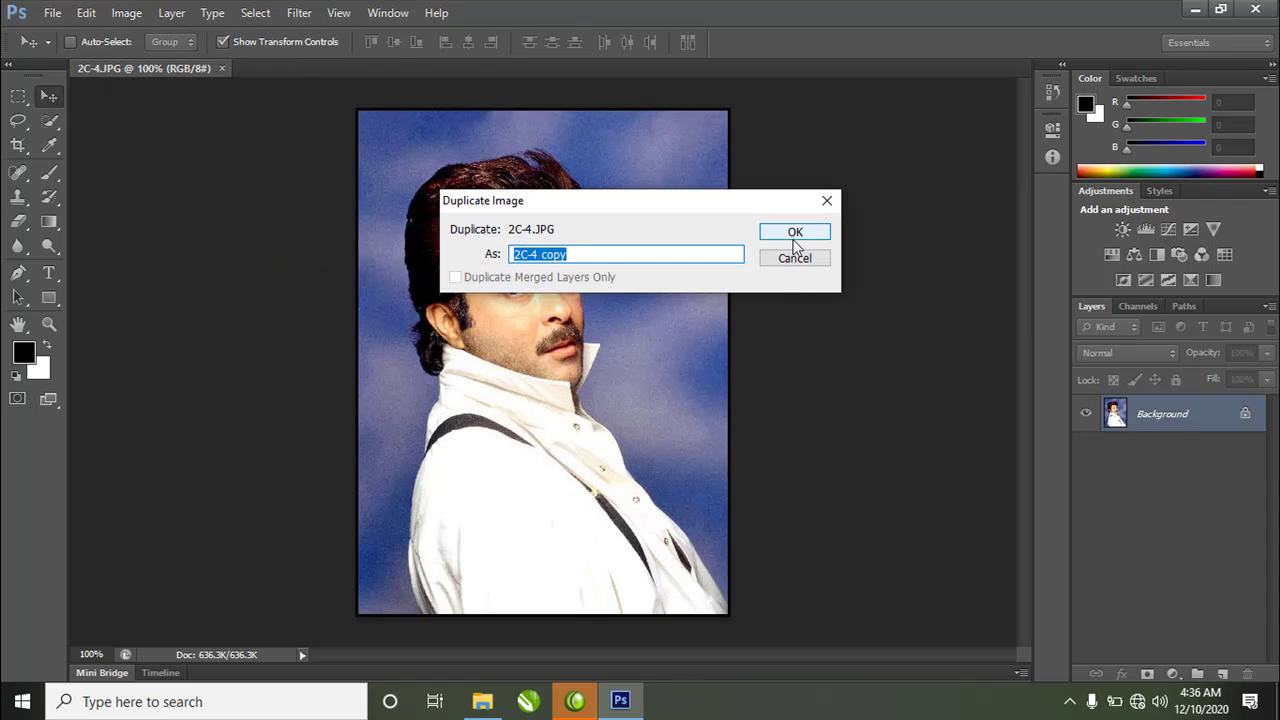
click(793, 232)
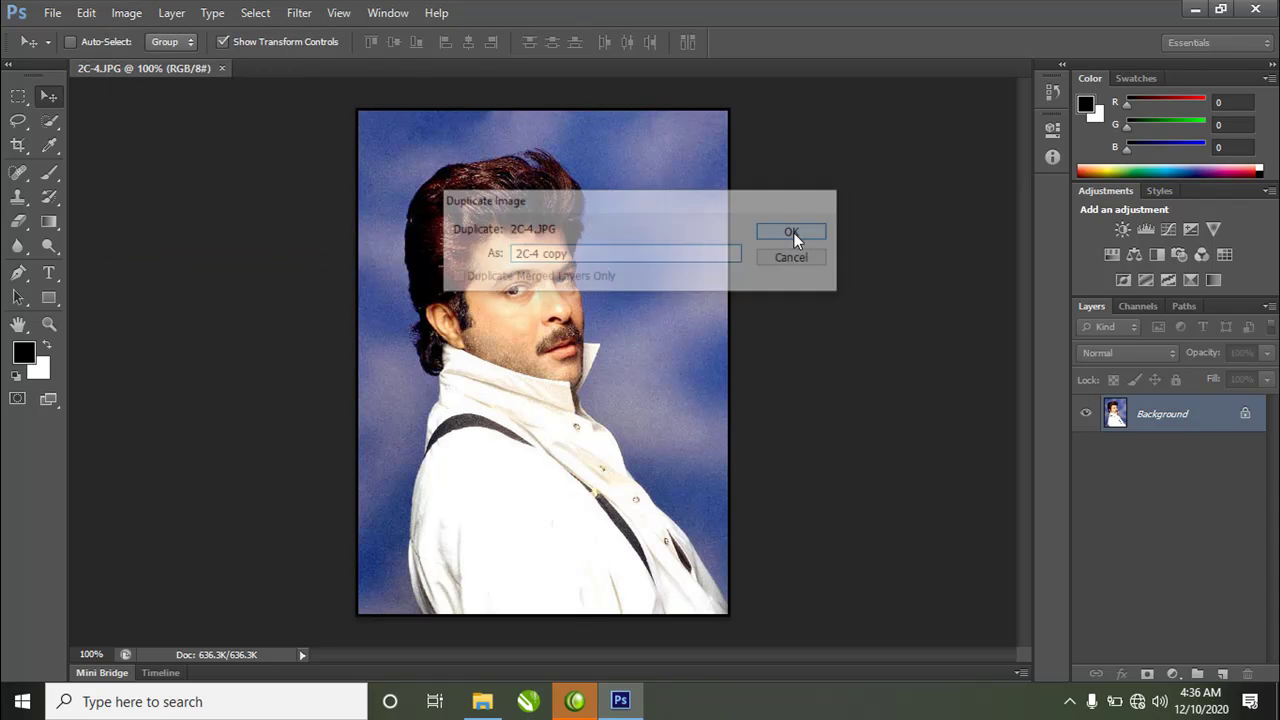
click(169, 69)
click(222, 69)
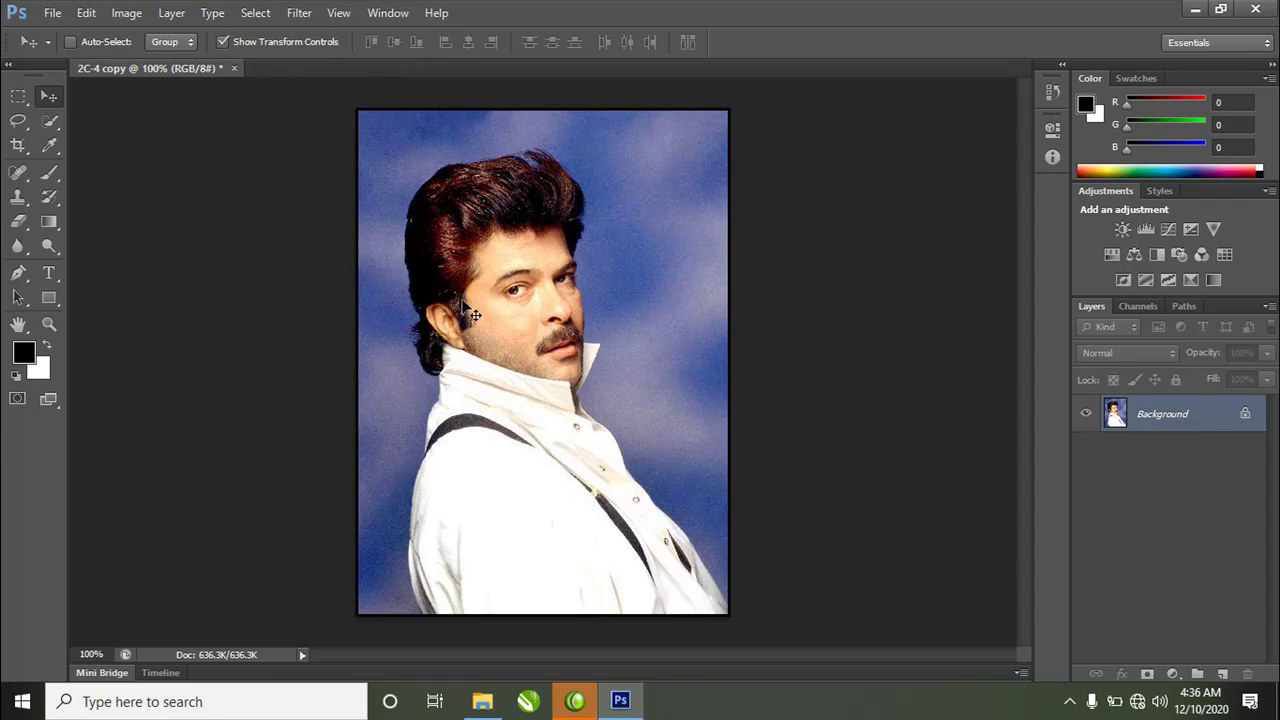
Step: Convert the locked Background into a regular layer named Layer 0
double_click(1184, 413)
click(790, 222)
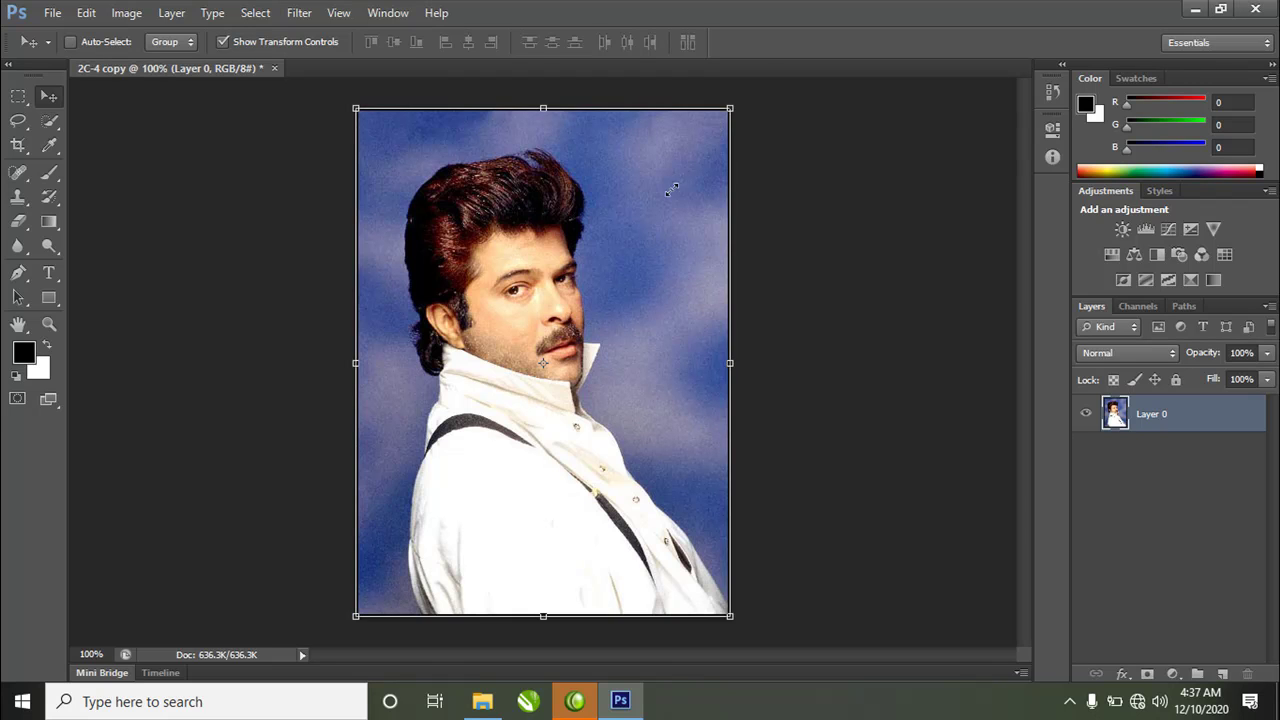
Step: Try scaling the portrait layer smaller and larger by its corner handles, and discard the transformation
drag(690, 169, 568, 325)
drag(522, 388, 595, 252)
drag(742, 415, 649, 531)
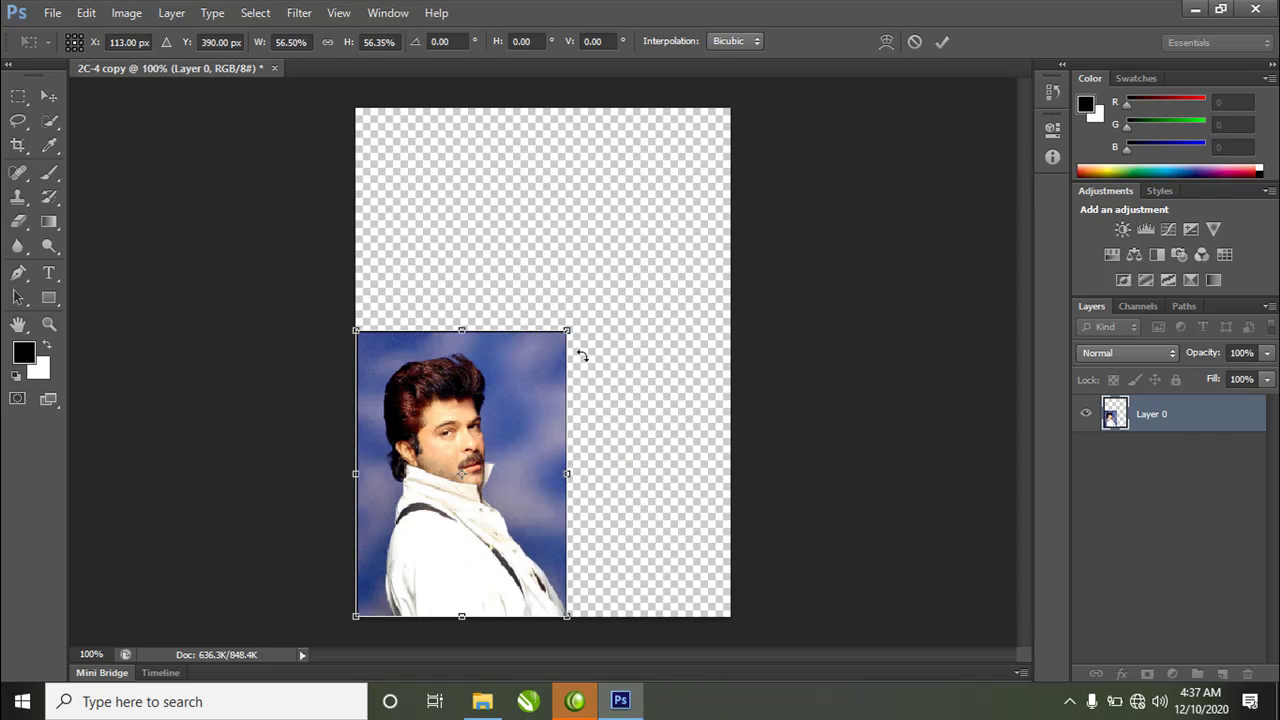
drag(568, 331, 938, 82)
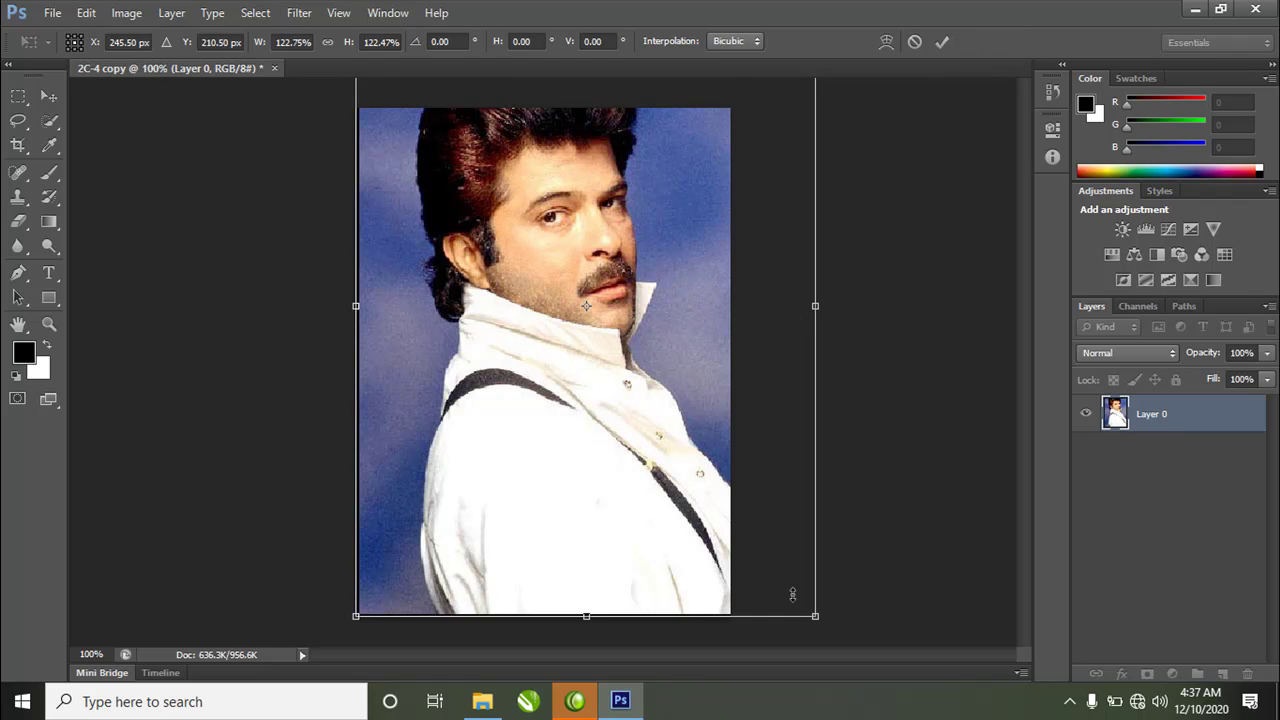
click(49, 97)
click(716, 279)
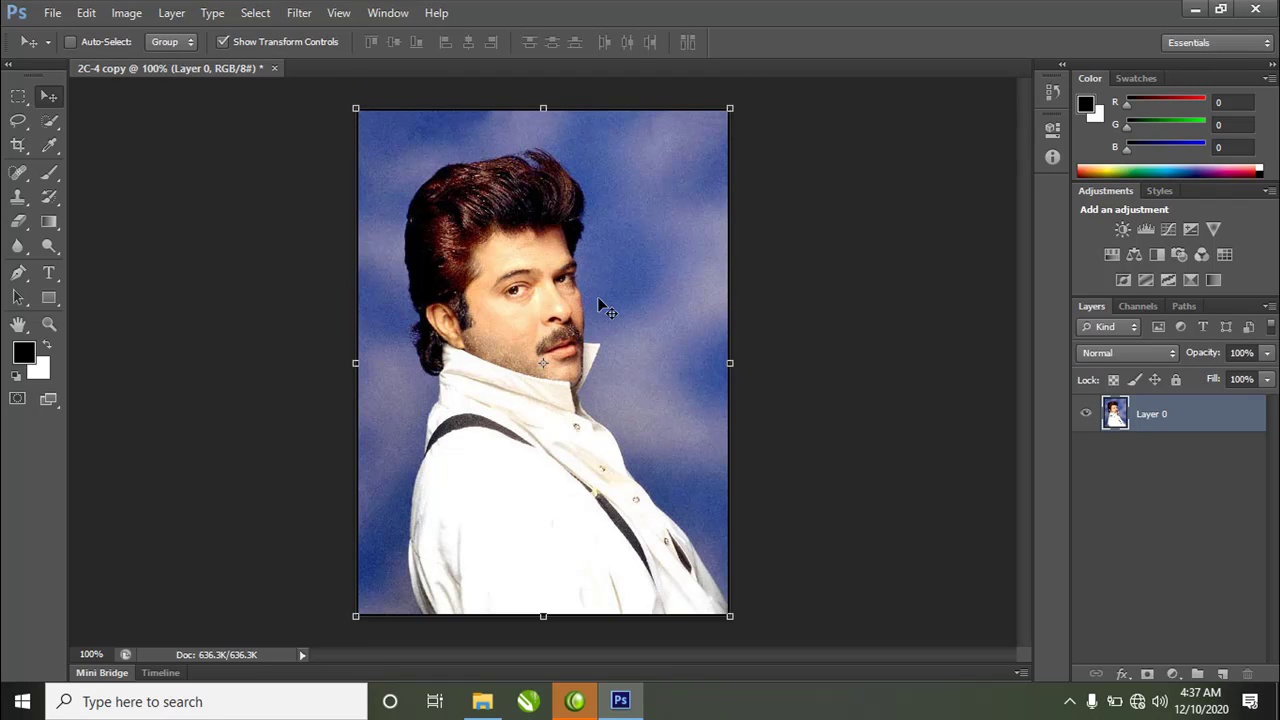
Step: Scale the portrait layer to 50% with width and height linked, apply it, and reposition the layer on the canvas
click(735, 273)
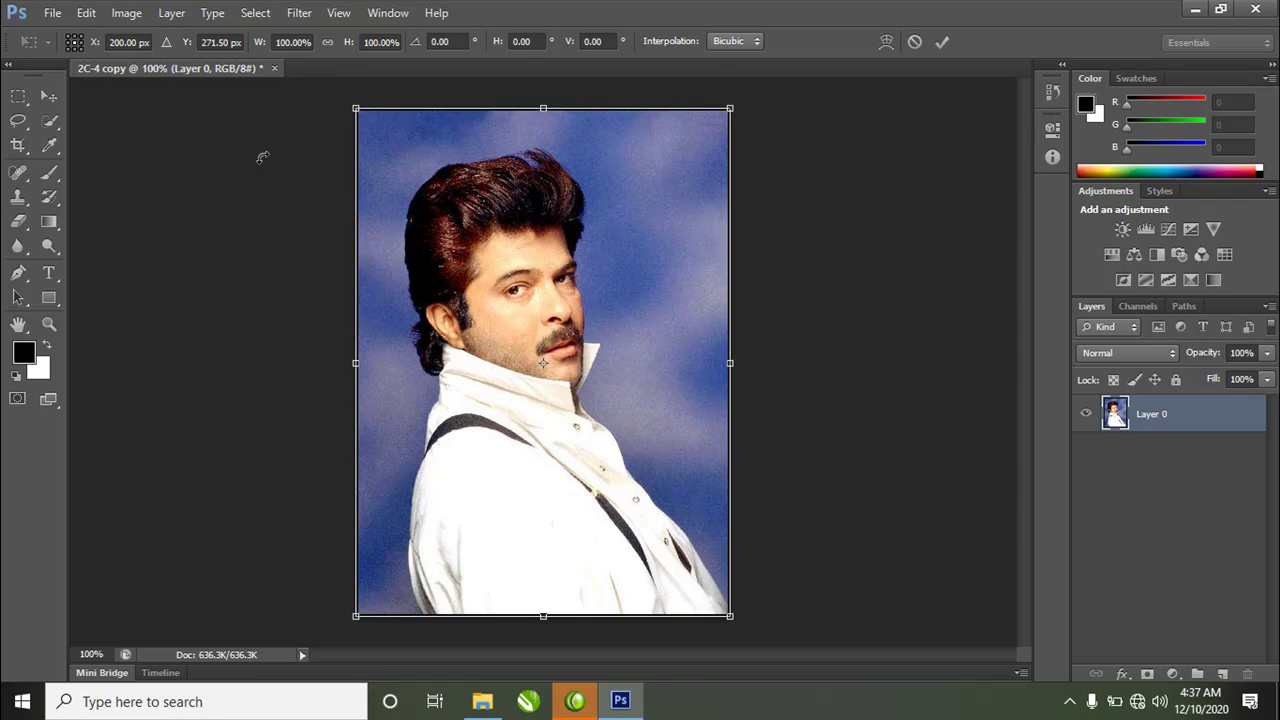
click(327, 43)
click(291, 41)
text(5)
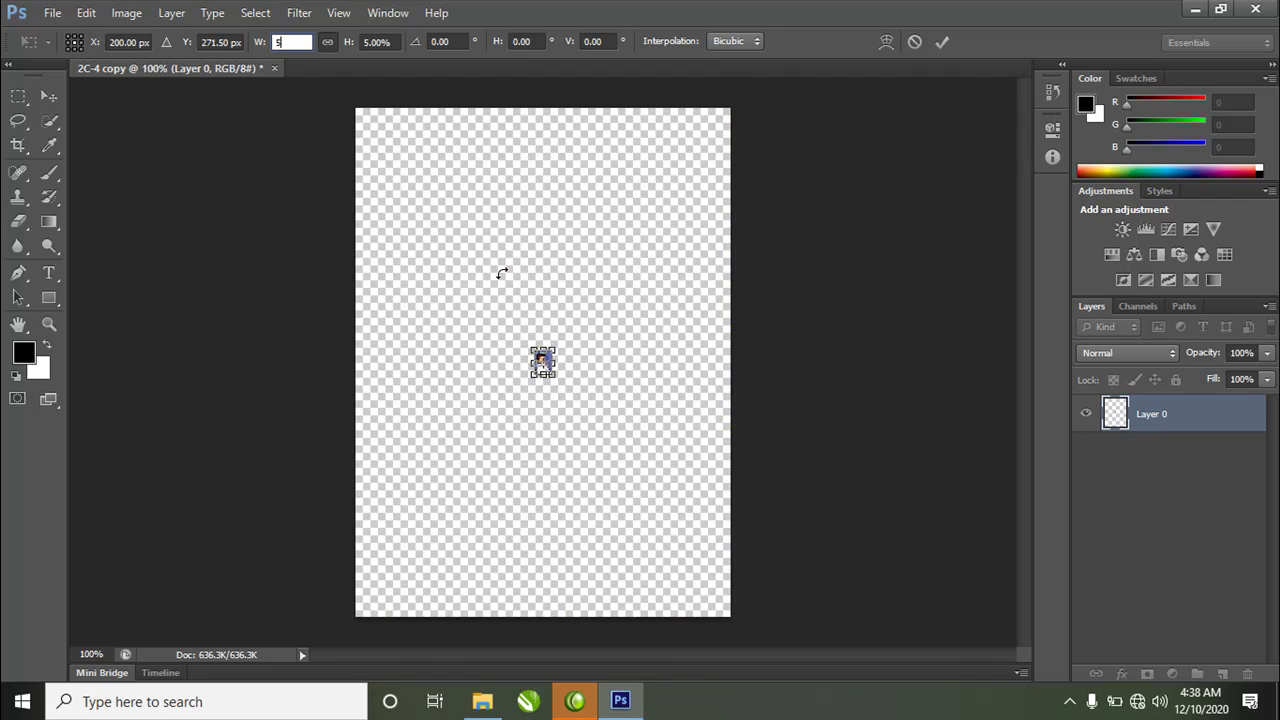
text(0)
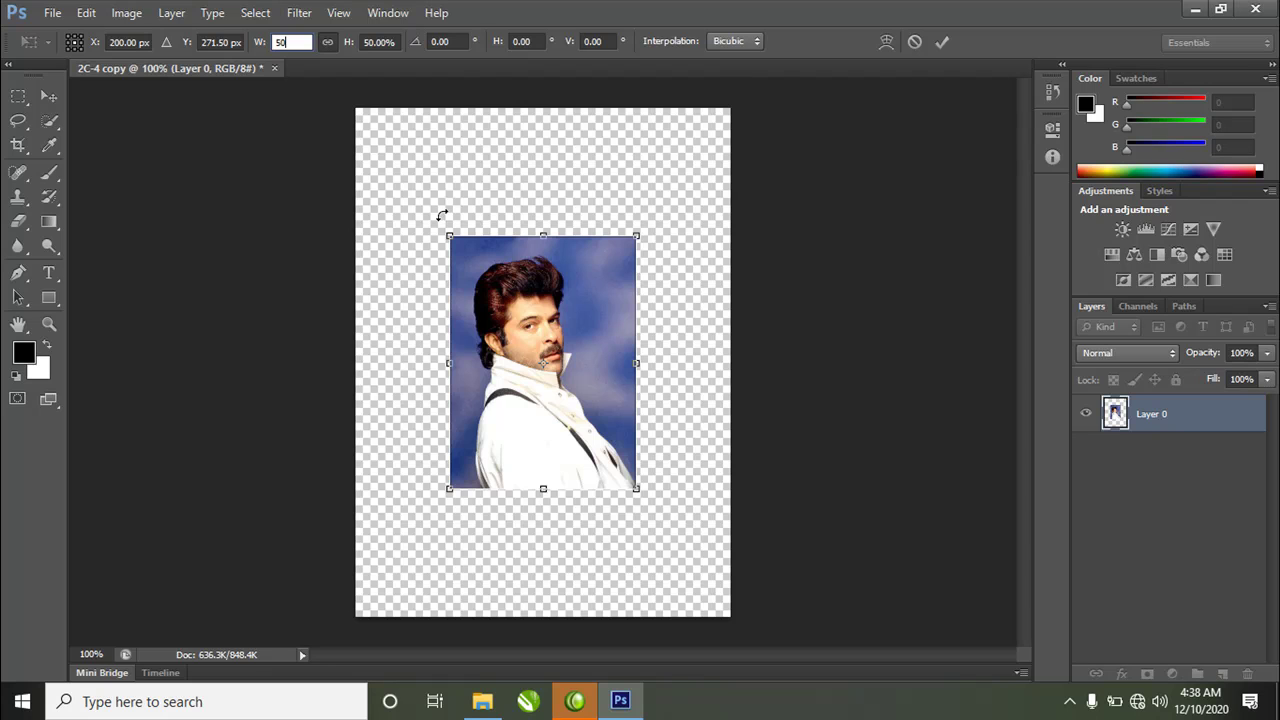
click(48, 96)
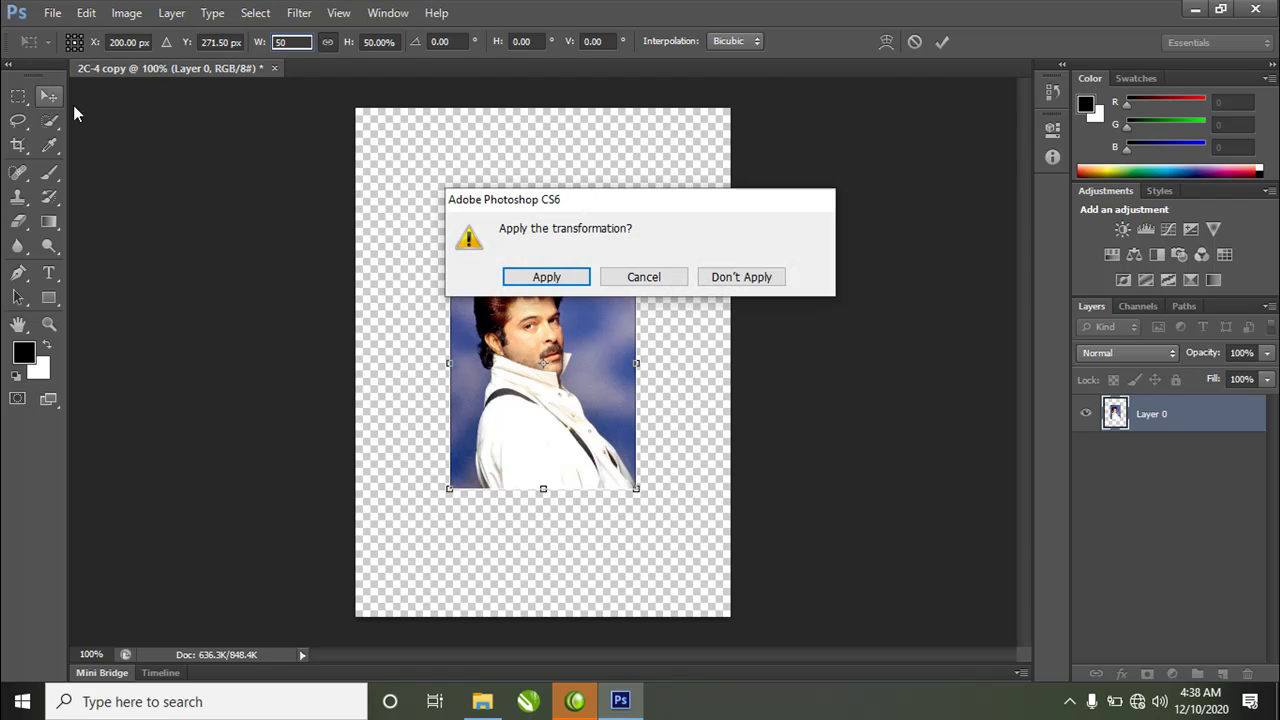
click(545, 277)
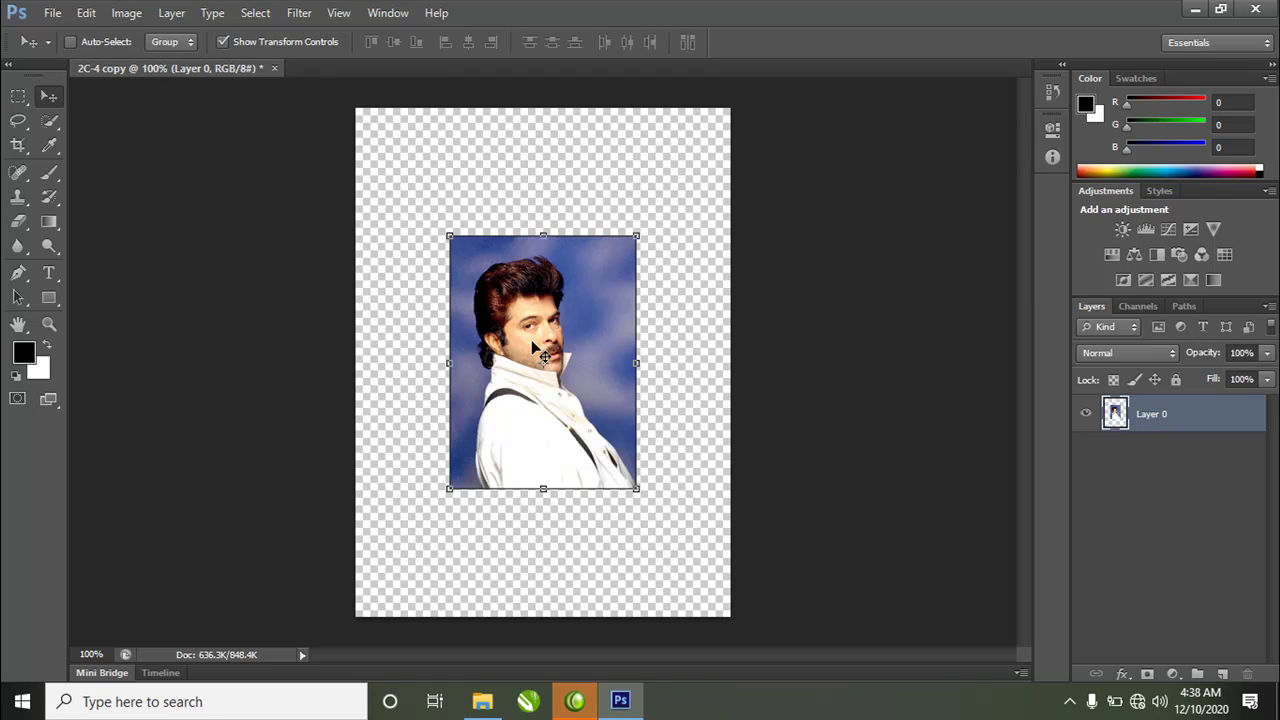
drag(500, 285, 476, 207)
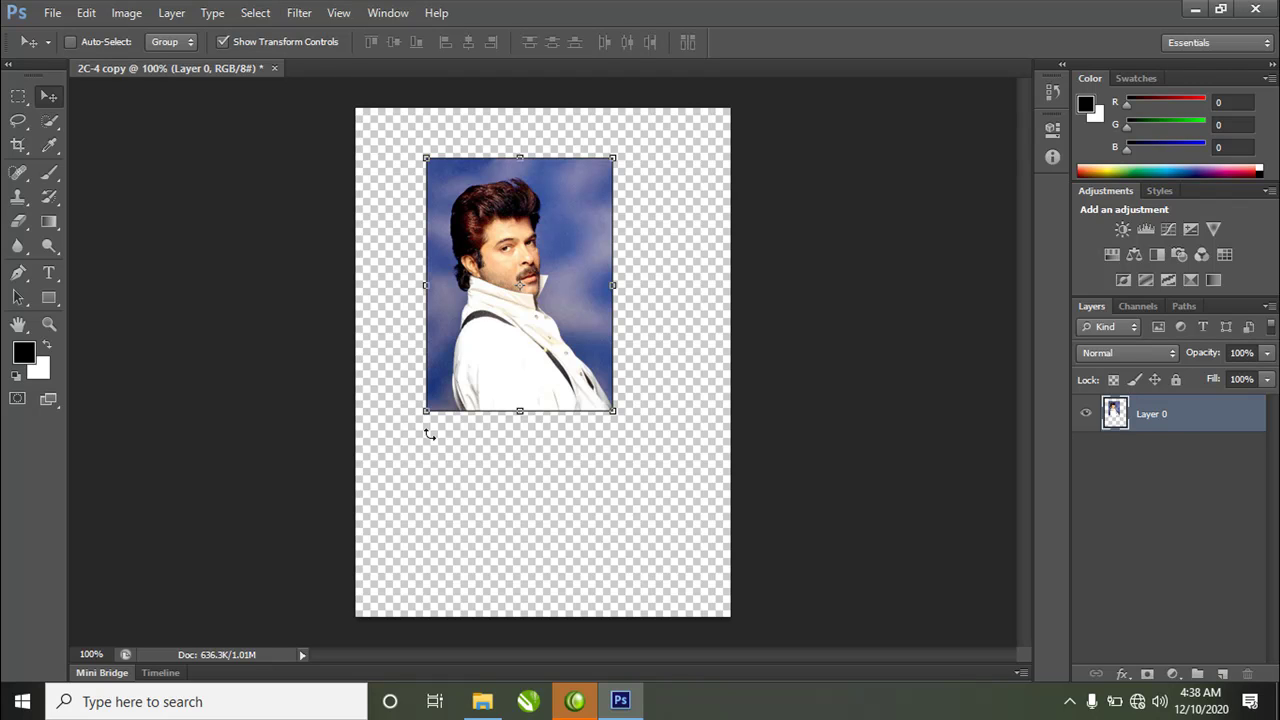
drag(497, 206, 542, 229)
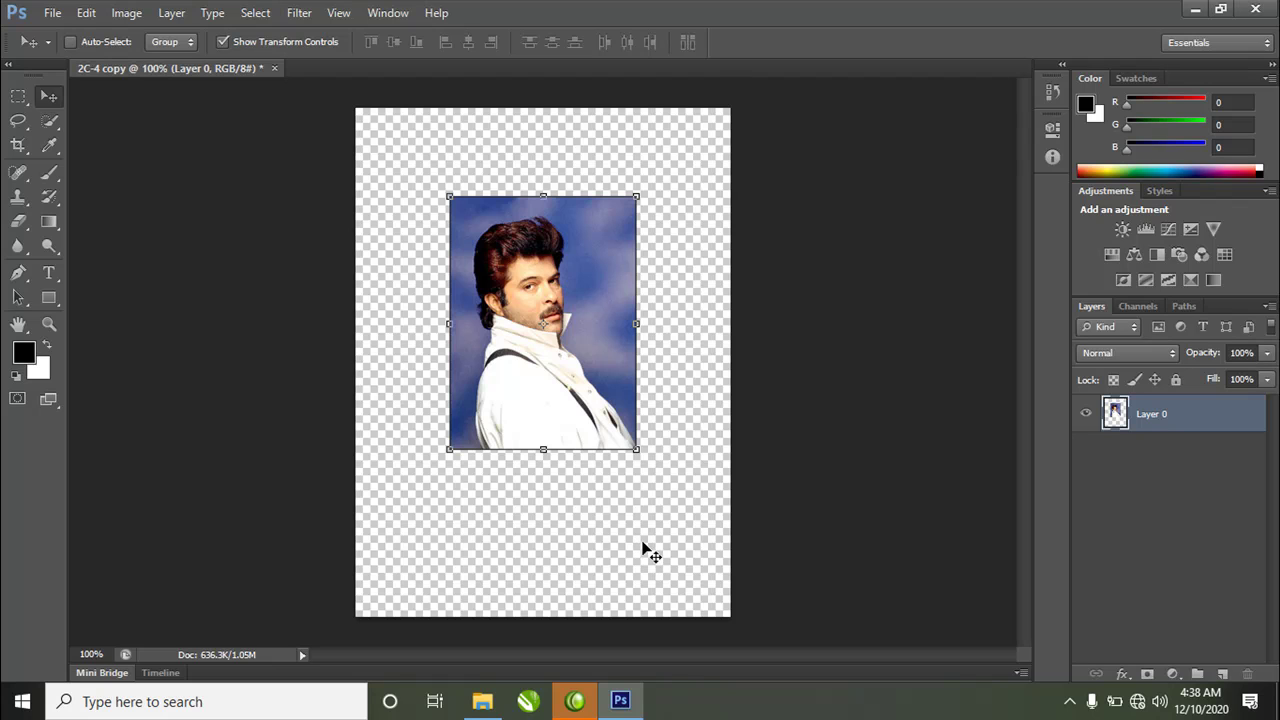
Step: Rotate the layer by 45 degrees, apply the transformation, and move the layer slightly upward with transform controls hidden
drag(650, 460, 567, 488)
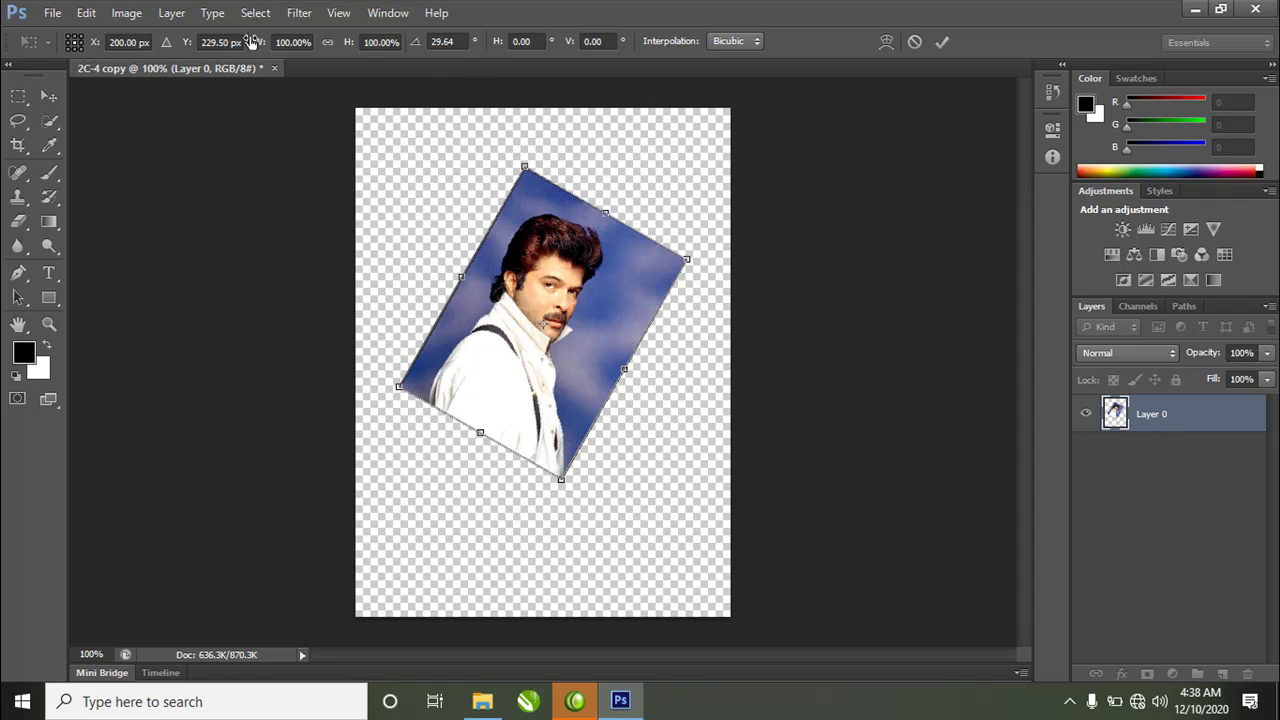
click(443, 42)
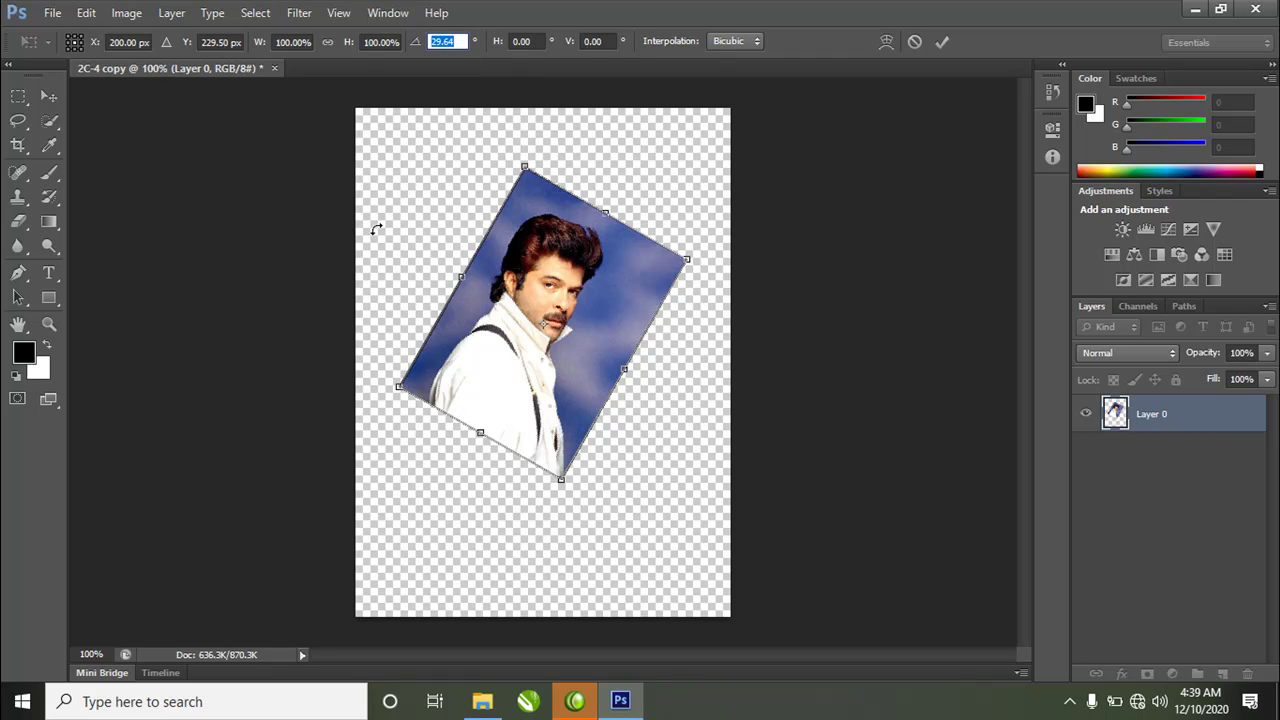
text(45)
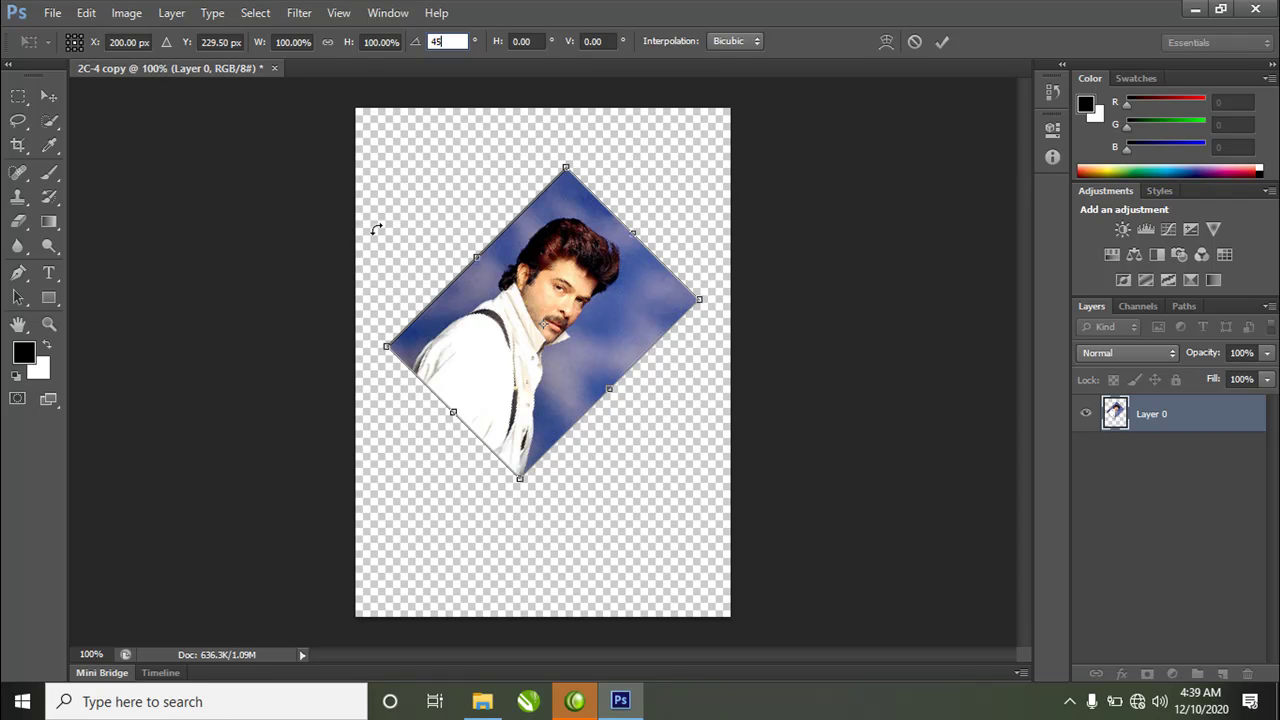
click(48, 96)
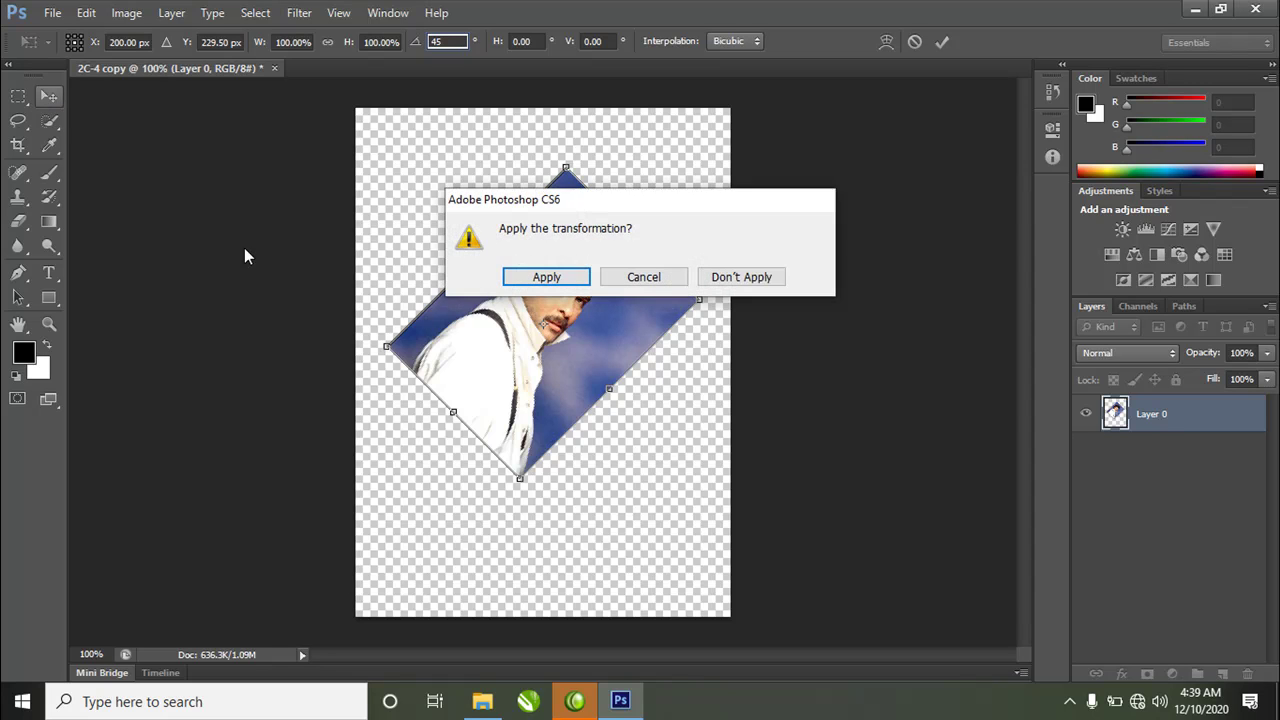
click(545, 280)
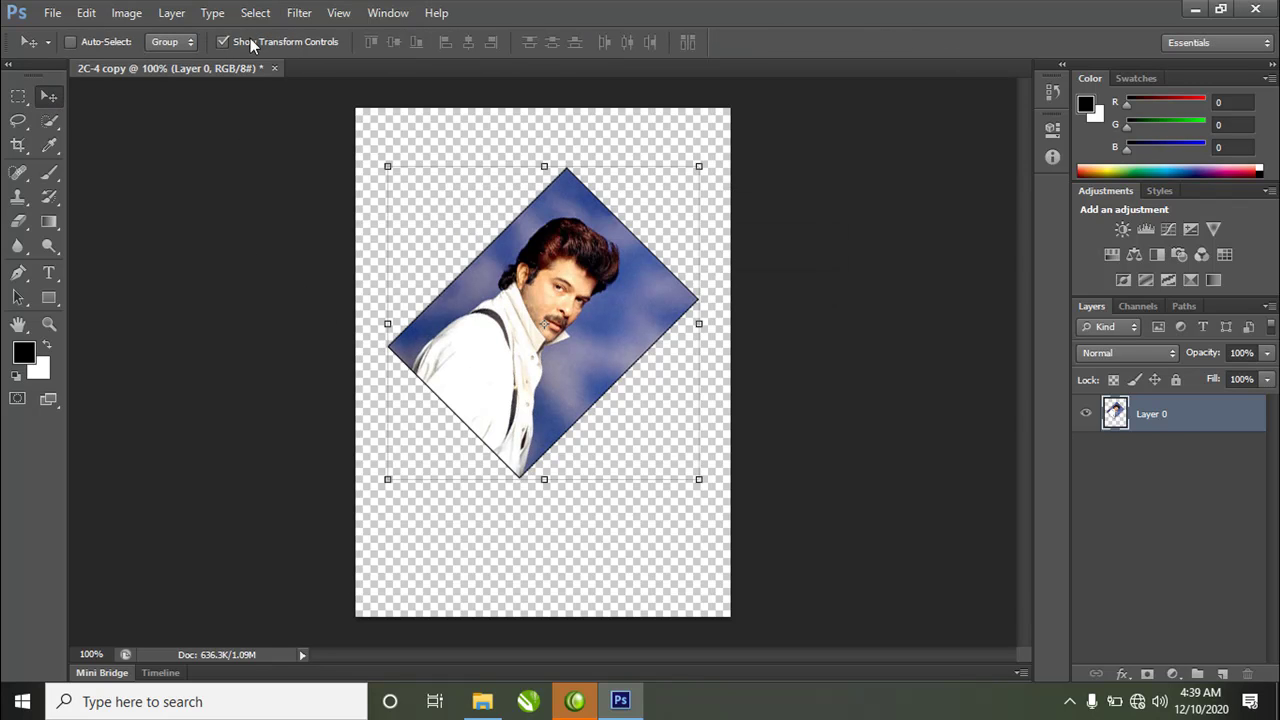
mouse_move(505, 333)
mouse_down()
mouse_move(540, 375)
mouse_move(507, 321)
mouse_up()
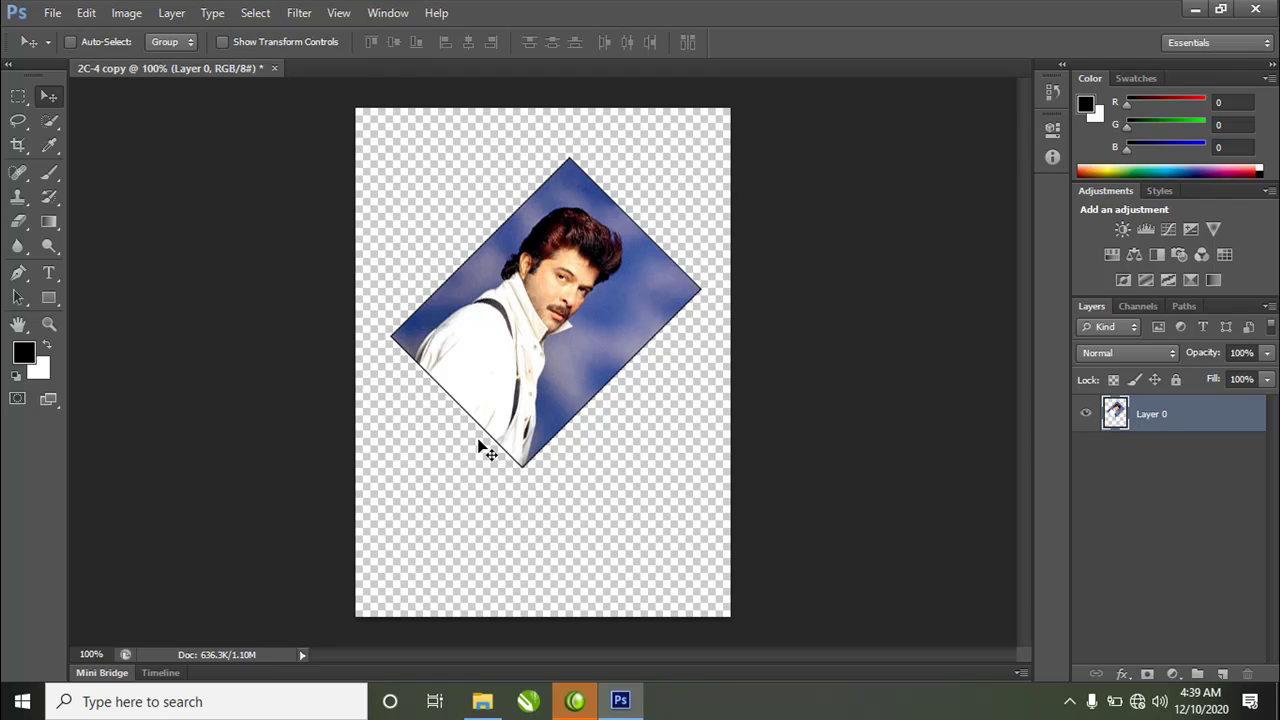
Step: Undo the layer's moves, 45-degree rotation and 50% scaling, and also try a sideways shift and undo it
key(ctrl+z)
key(ctrl+z)
key(ctrl+z)
key(ctrl+alt+z)
key(ctrl+alt+z)
key(ctrl+alt+z)
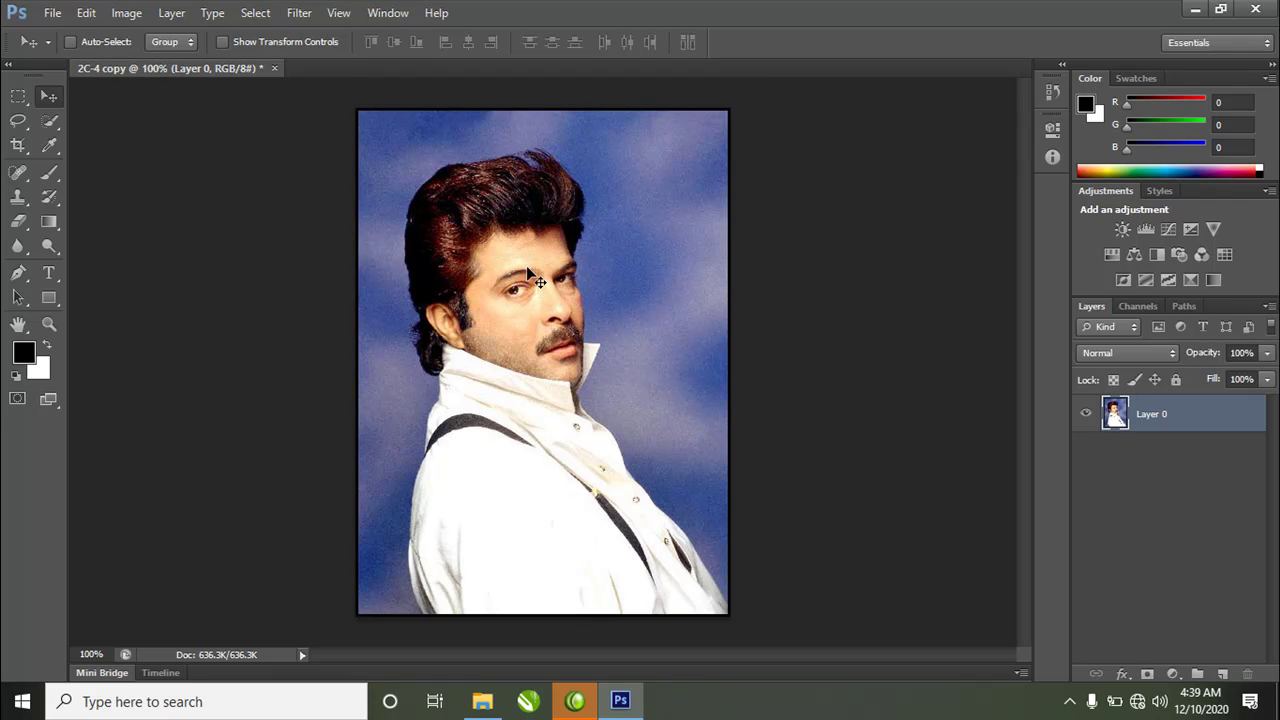
drag(528, 270, 633, 272)
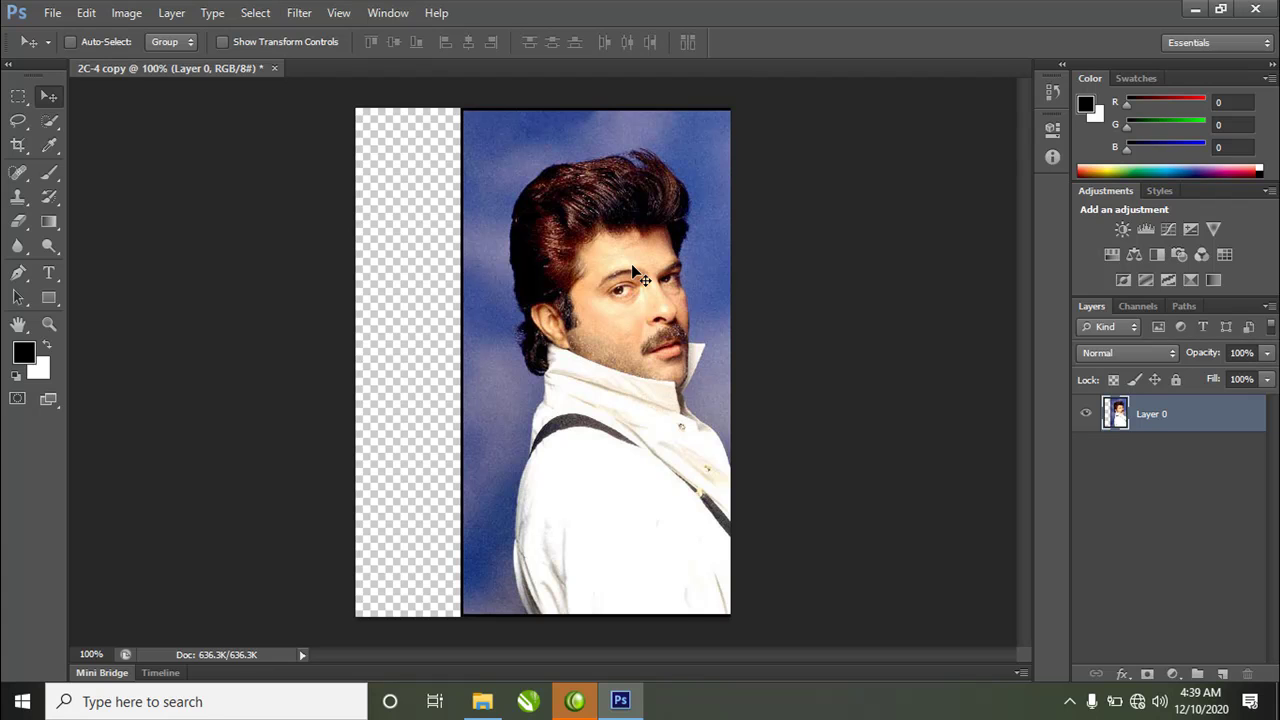
key(ctrl+z)
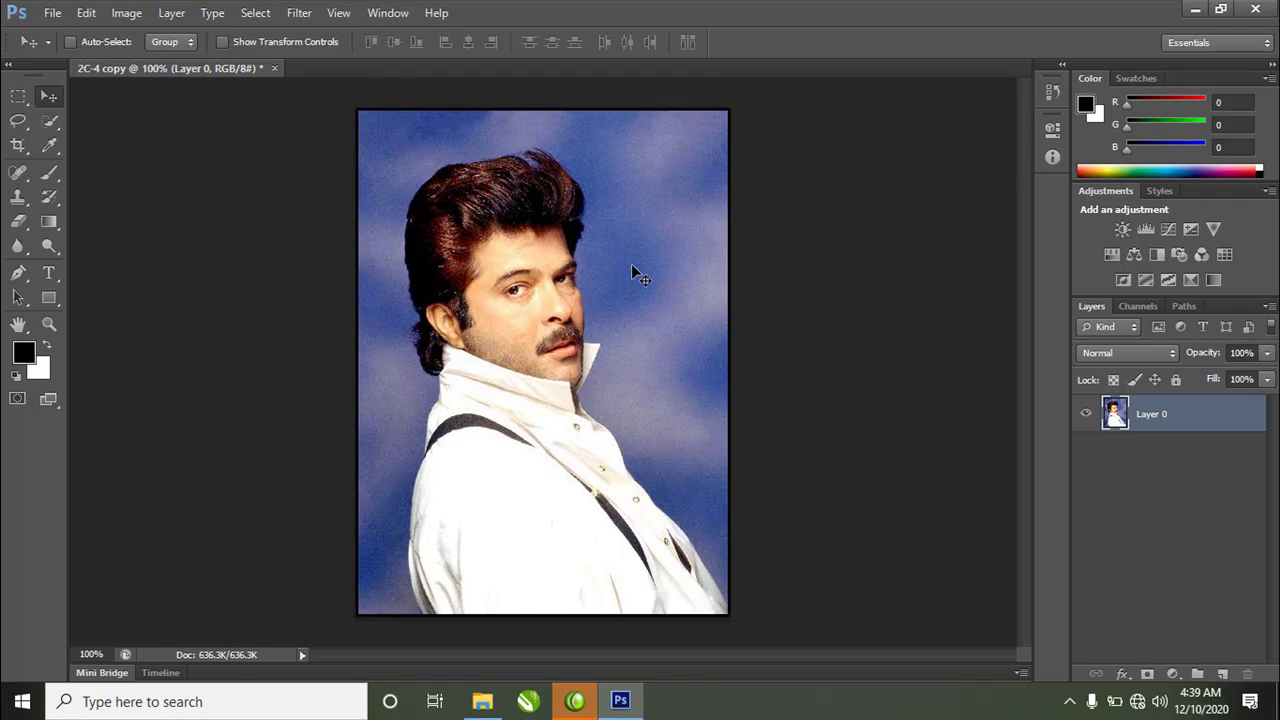
Step: Open the 1 (32) photo from the selection folder as a second document
click(52, 12)
click(74, 55)
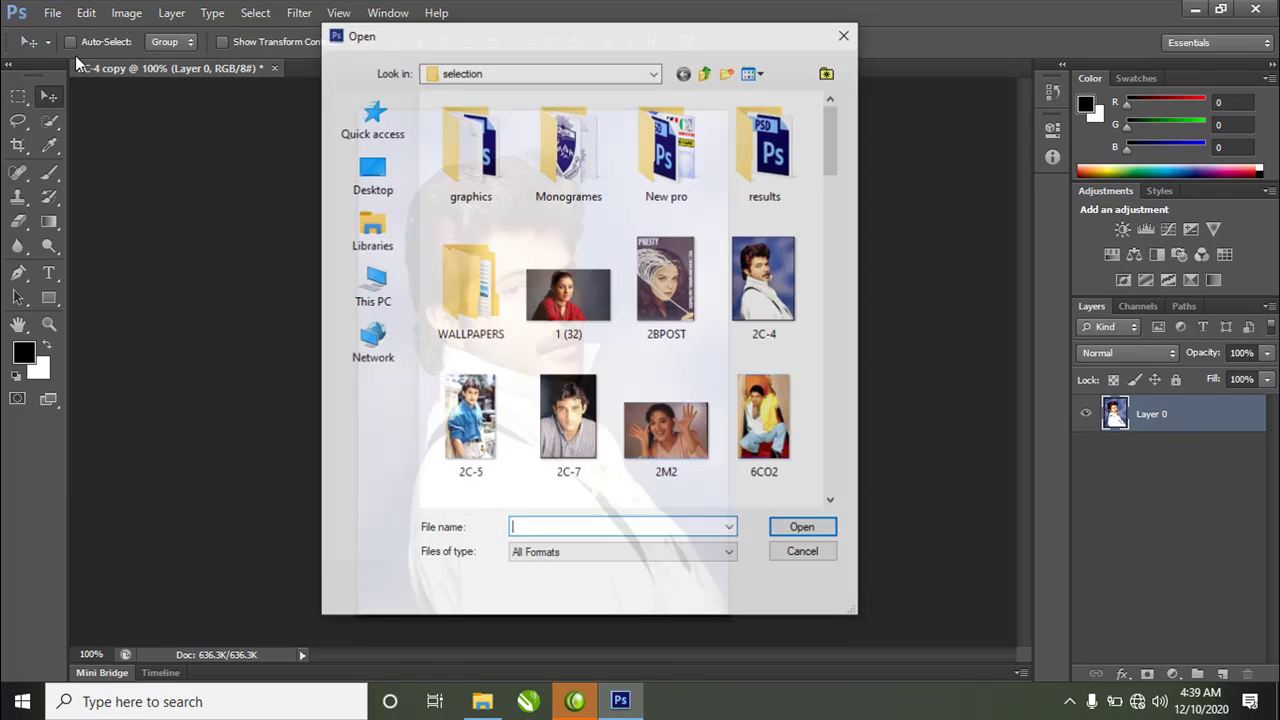
click(597, 265)
double_click(568, 303)
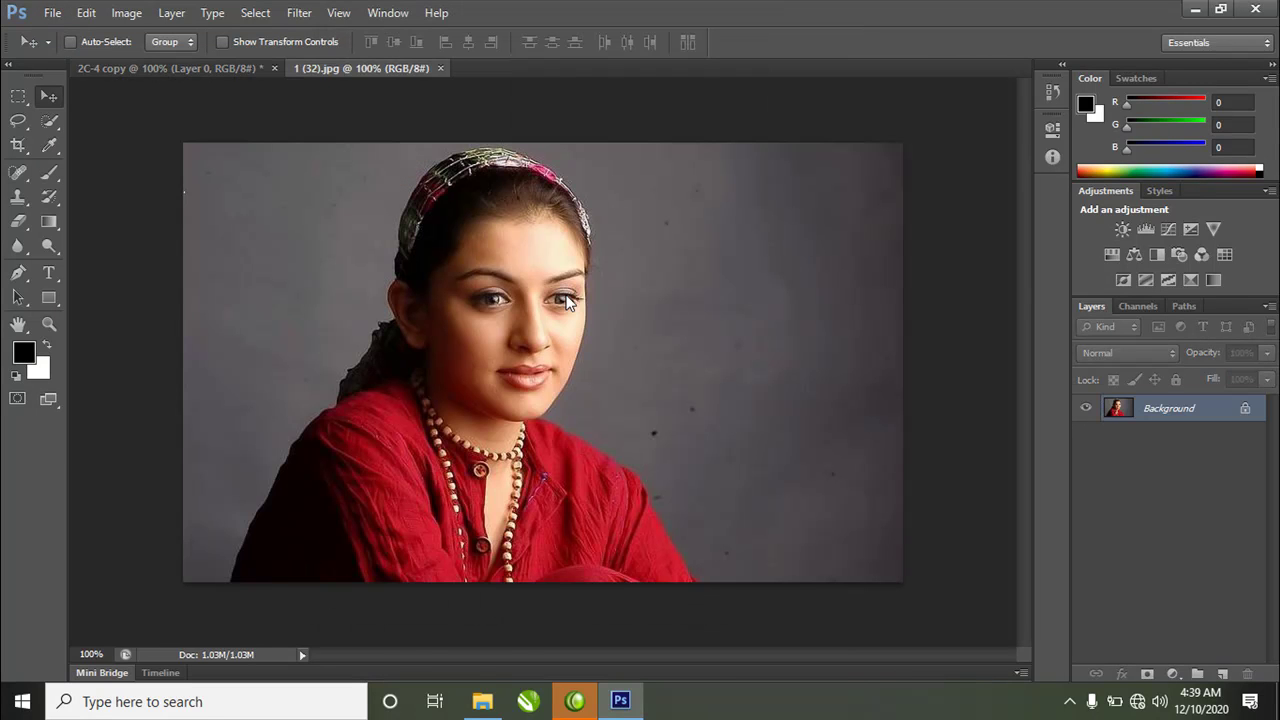
click(230, 63)
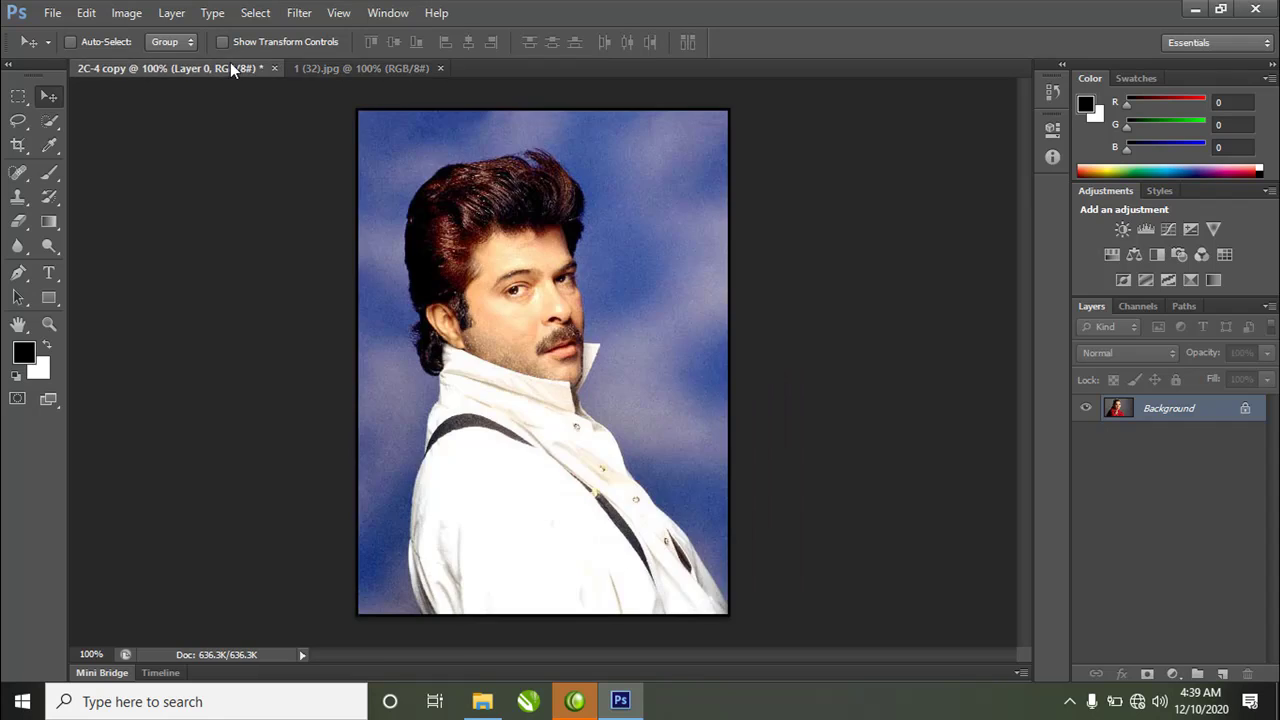
click(334, 65)
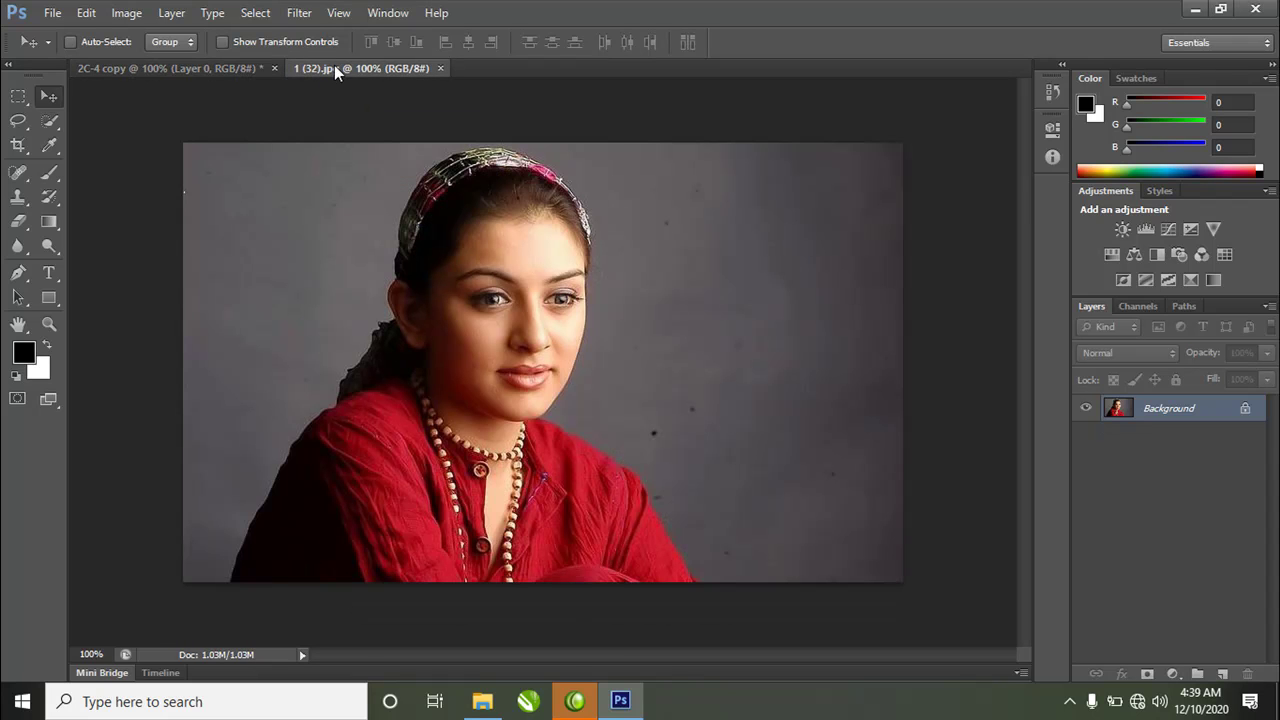
click(138, 16)
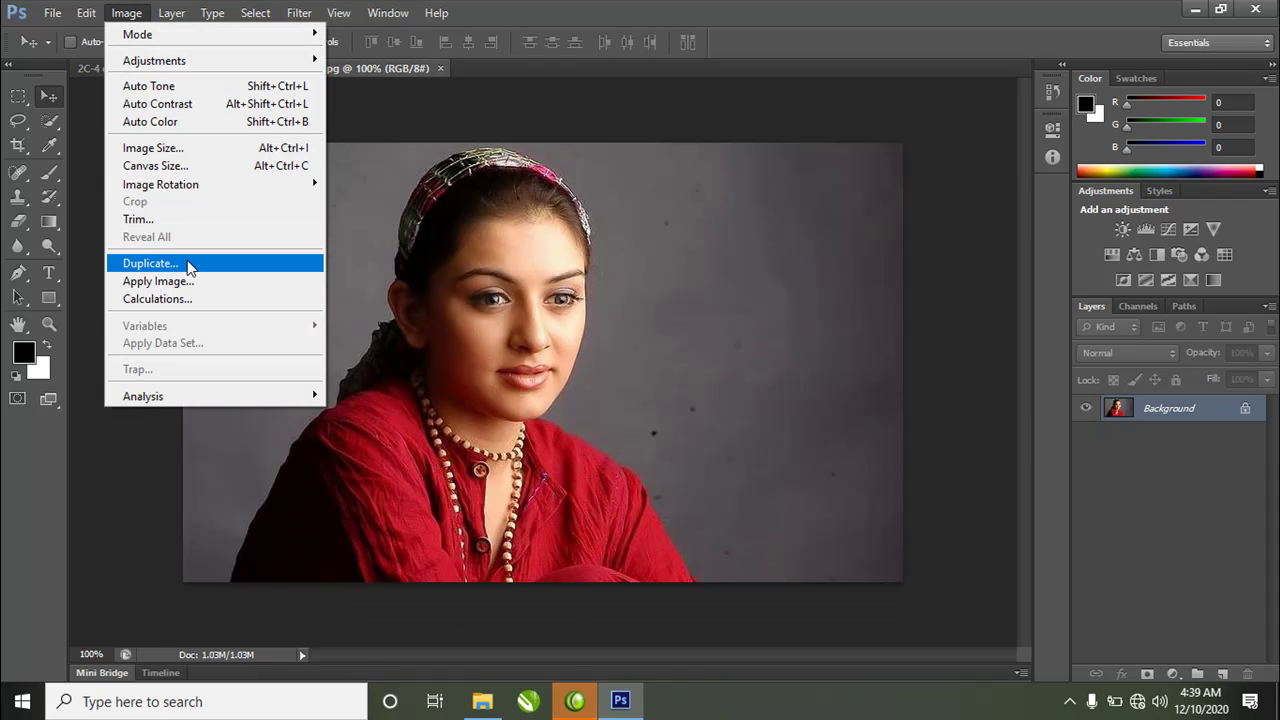
click(388, 12)
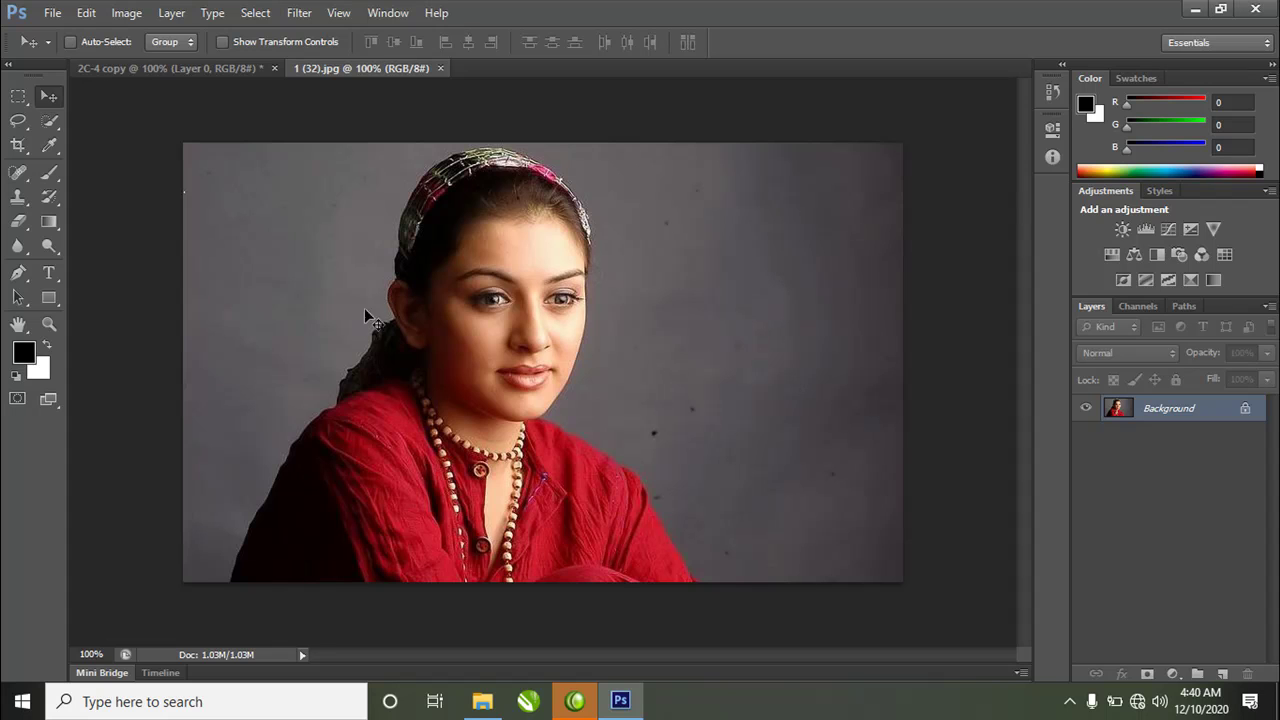
Step: Transfer the portrait layer from the 2C-4 copy document into the 1 (32) image with the Move tool, placing it right of centre
click(197, 70)
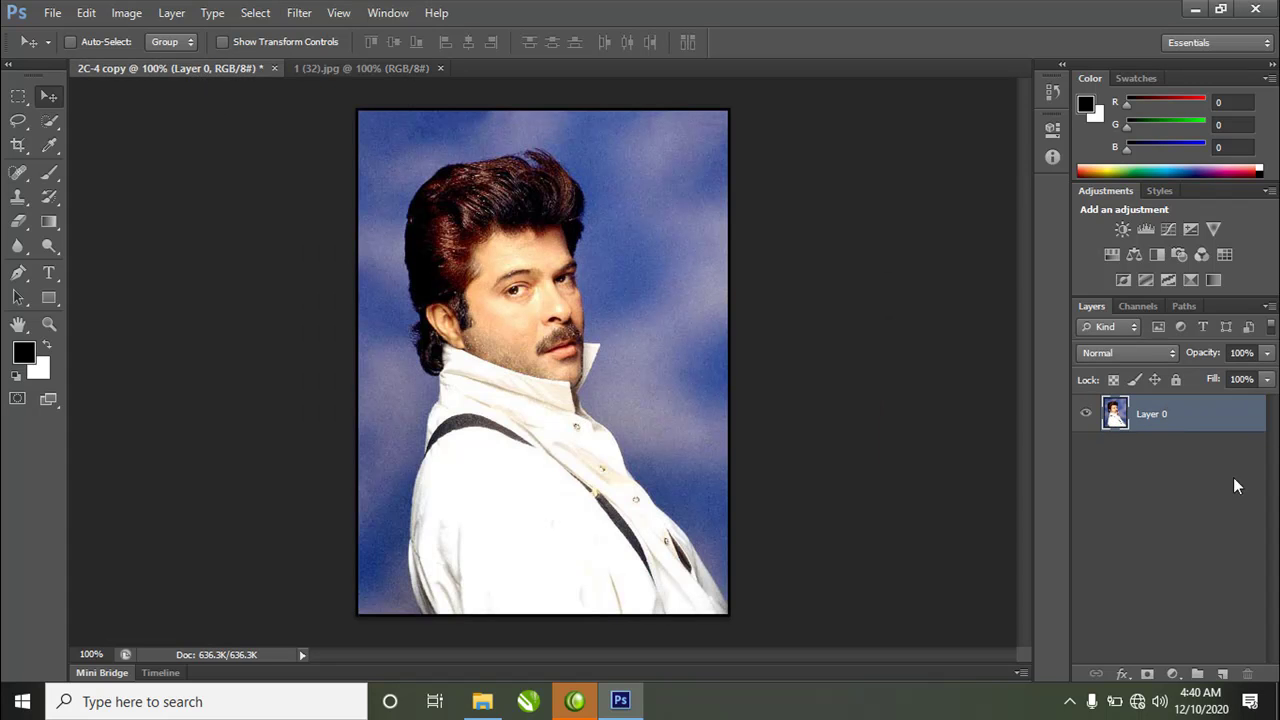
drag(512, 330, 367, 92)
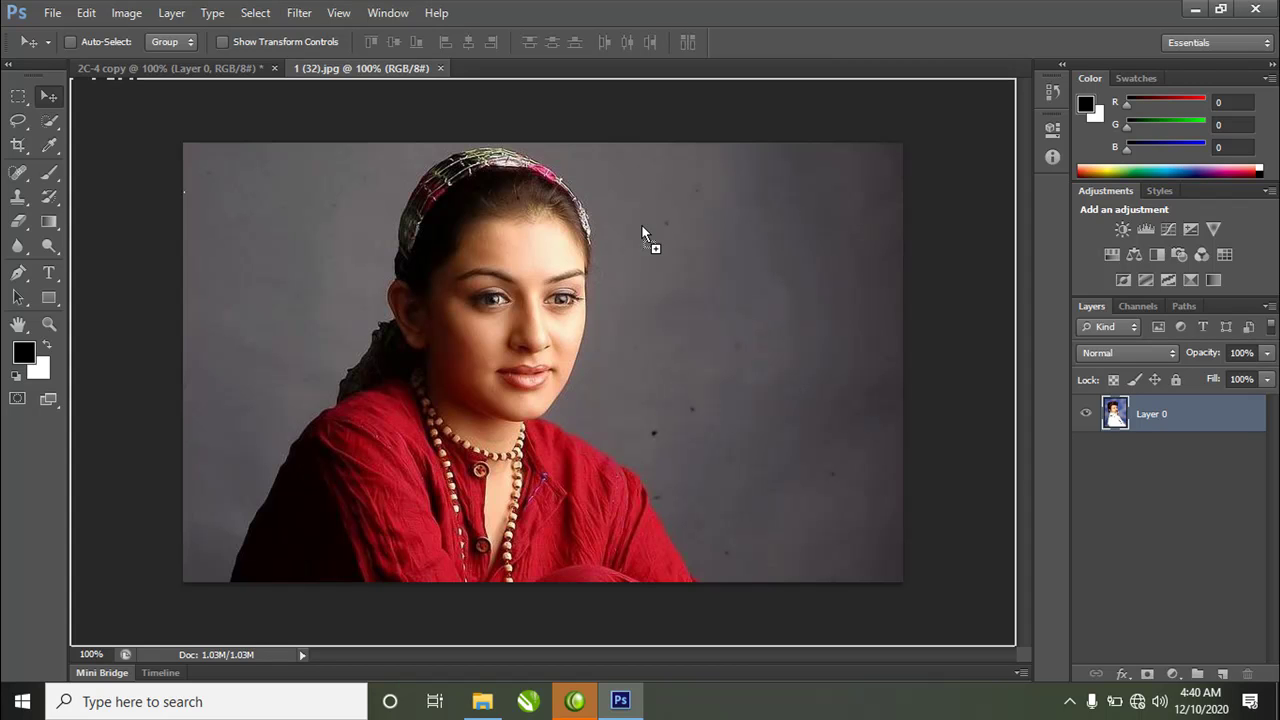
drag(642, 229, 644, 233)
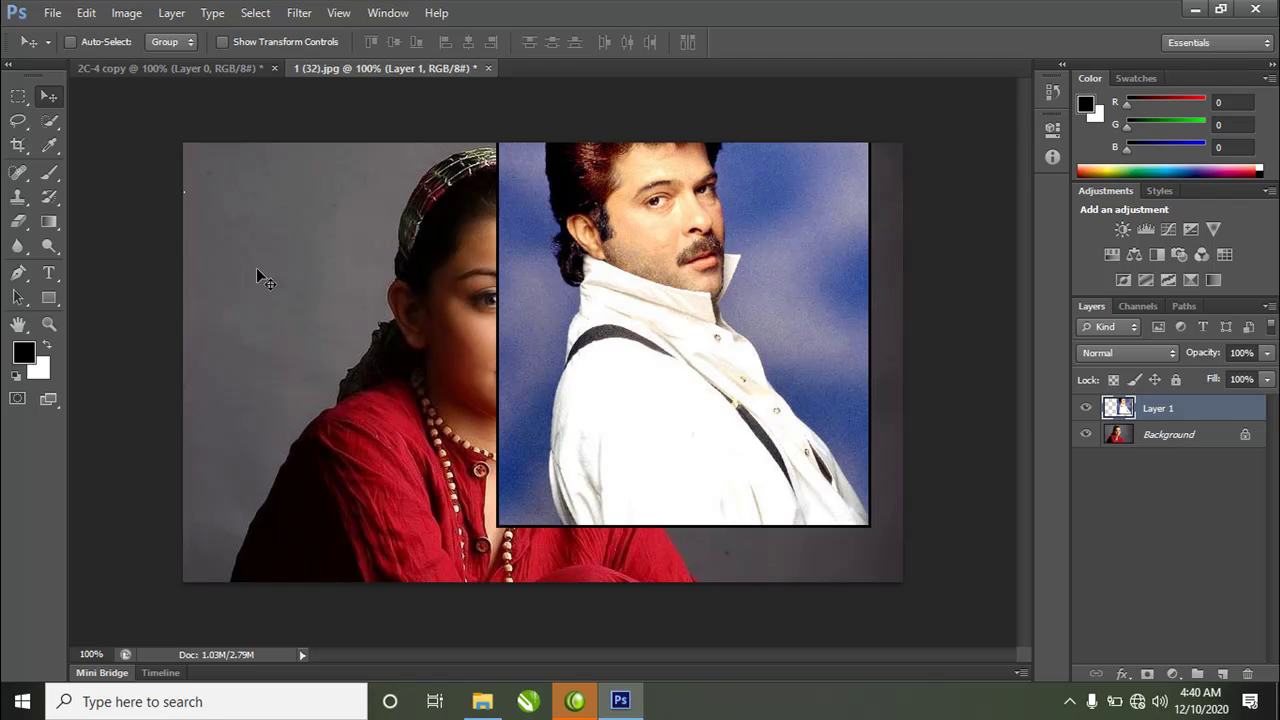
click(217, 70)
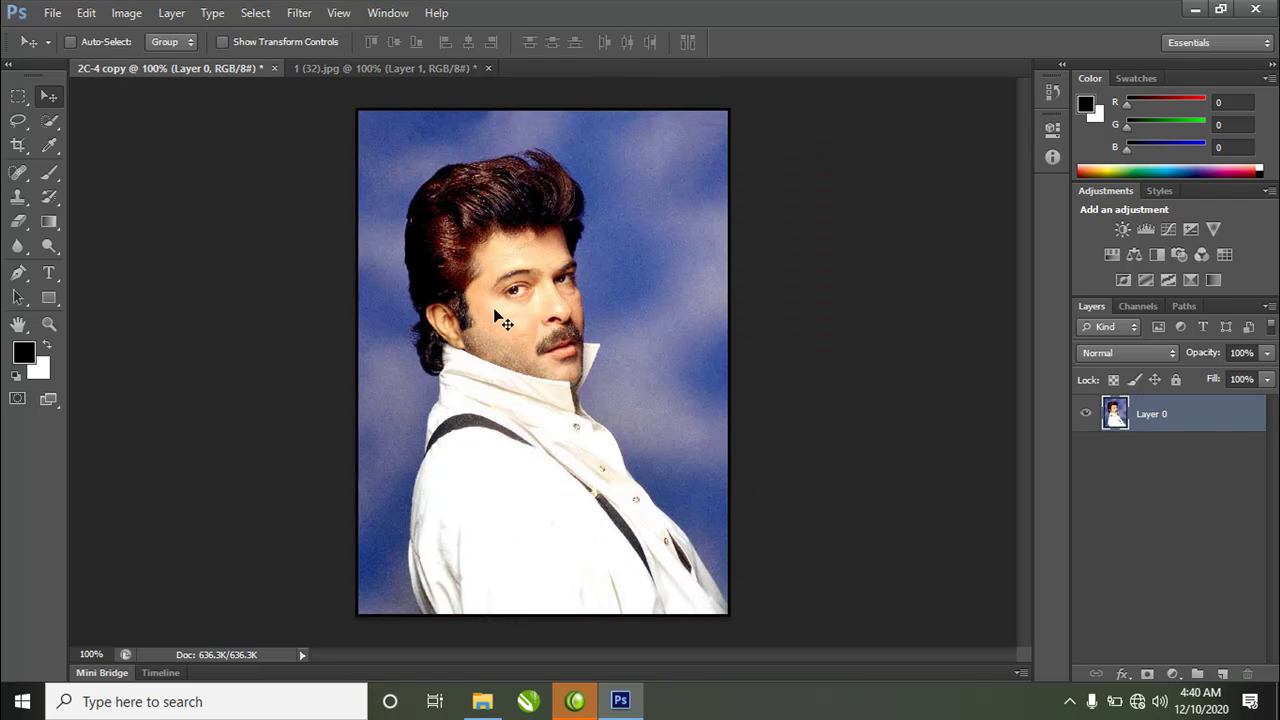
drag(362, 432, 396, 230)
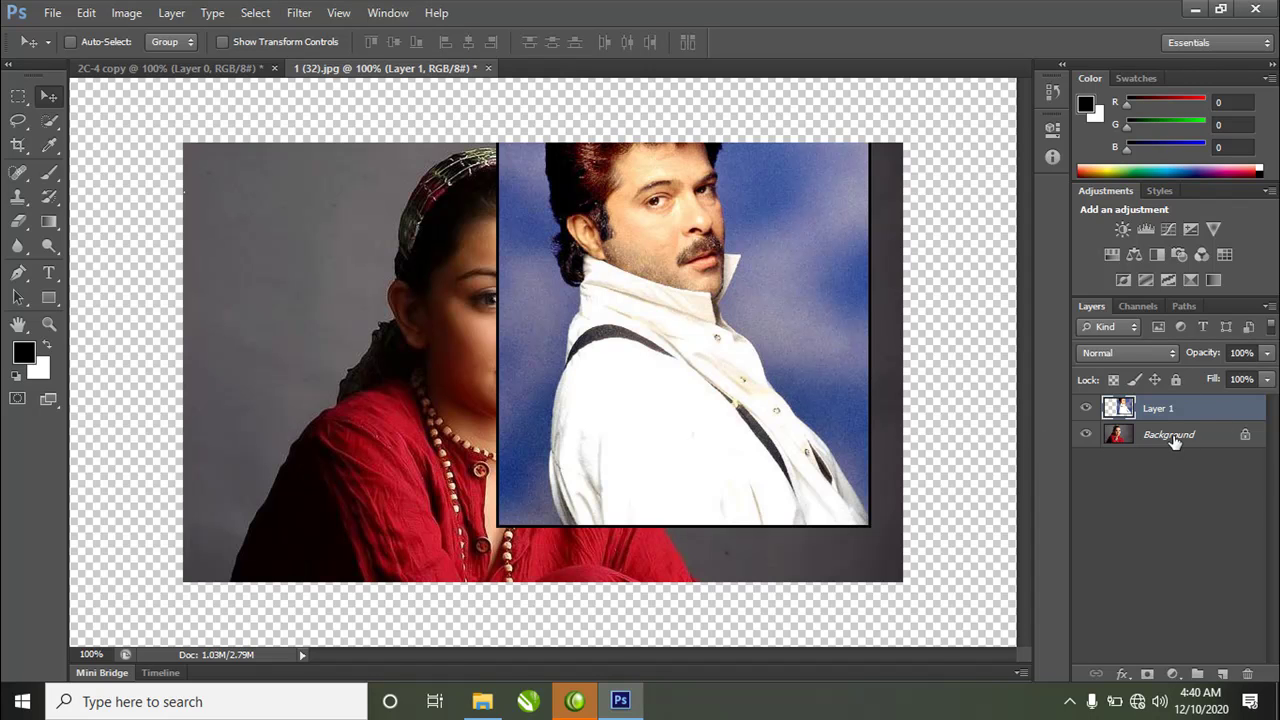
key(ctrl+minus)
key(ctrl+plus)
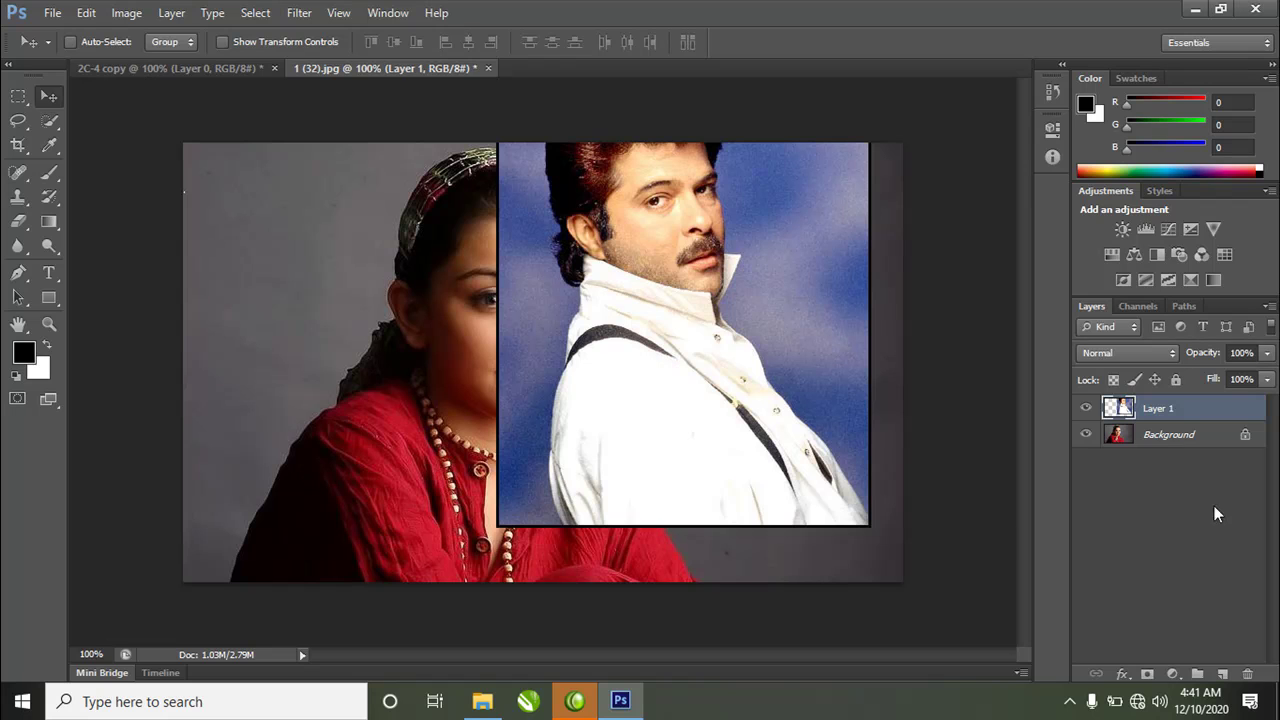
Step: Convert the Background into the regular layer Layer 0, and reposition the Layer 1 portrait near the middle of the canvas
double_click(1176, 436)
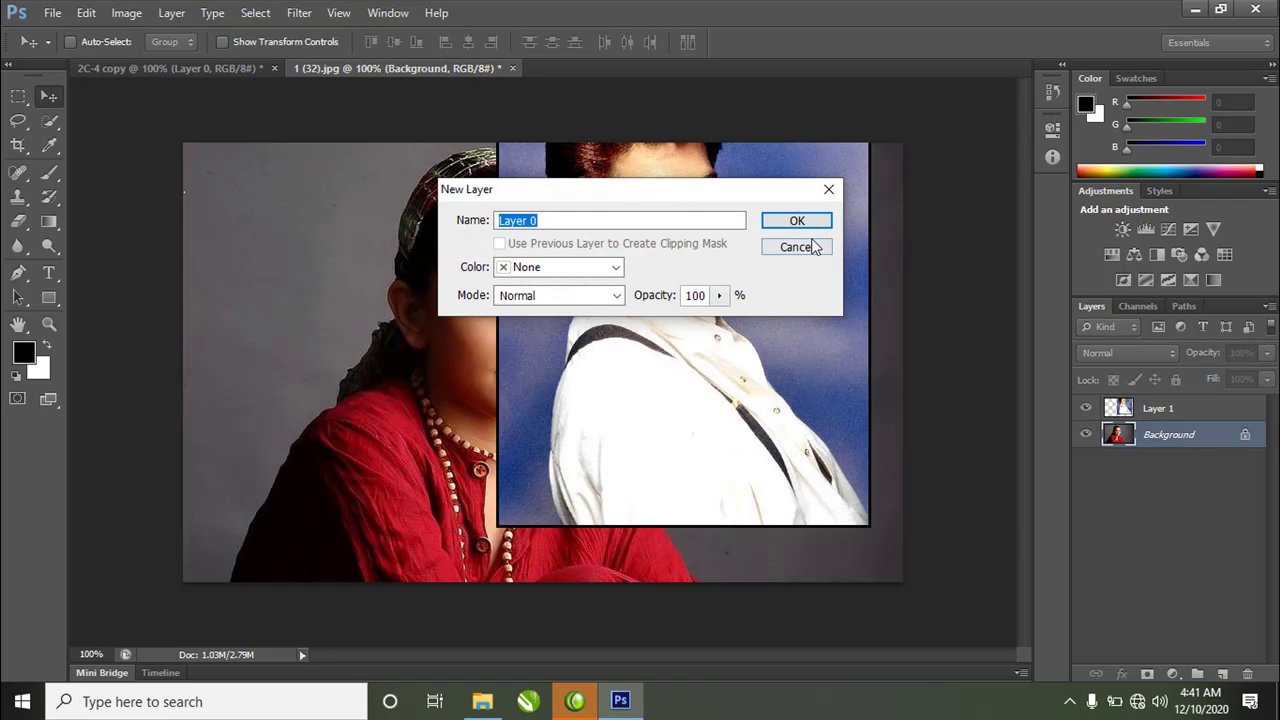
click(806, 221)
click(1176, 408)
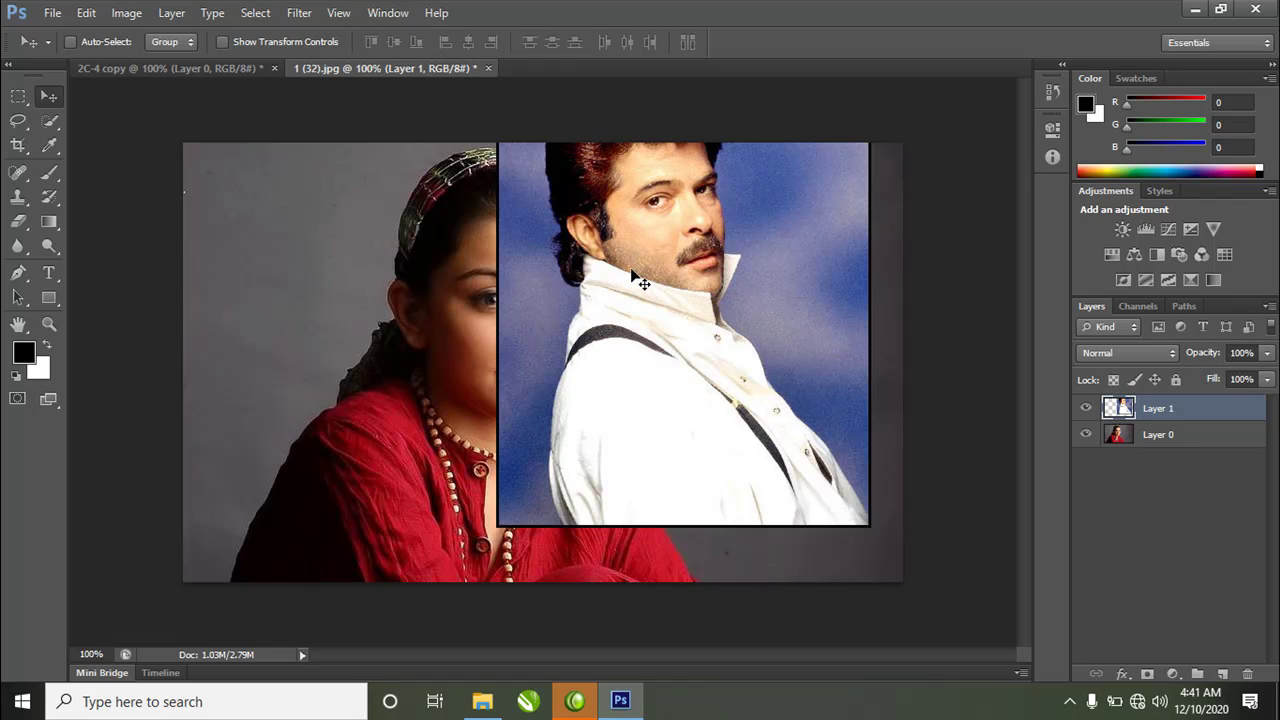
drag(660, 306, 703, 305)
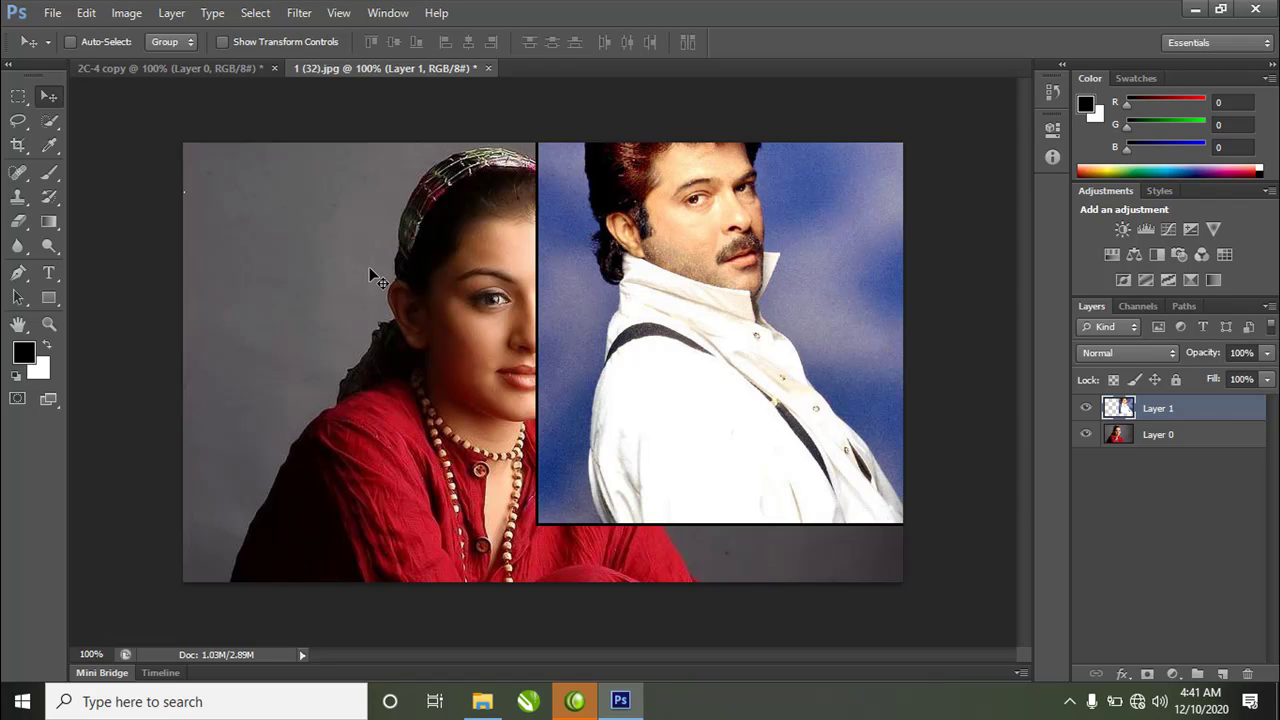
drag(370, 270, 366, 330)
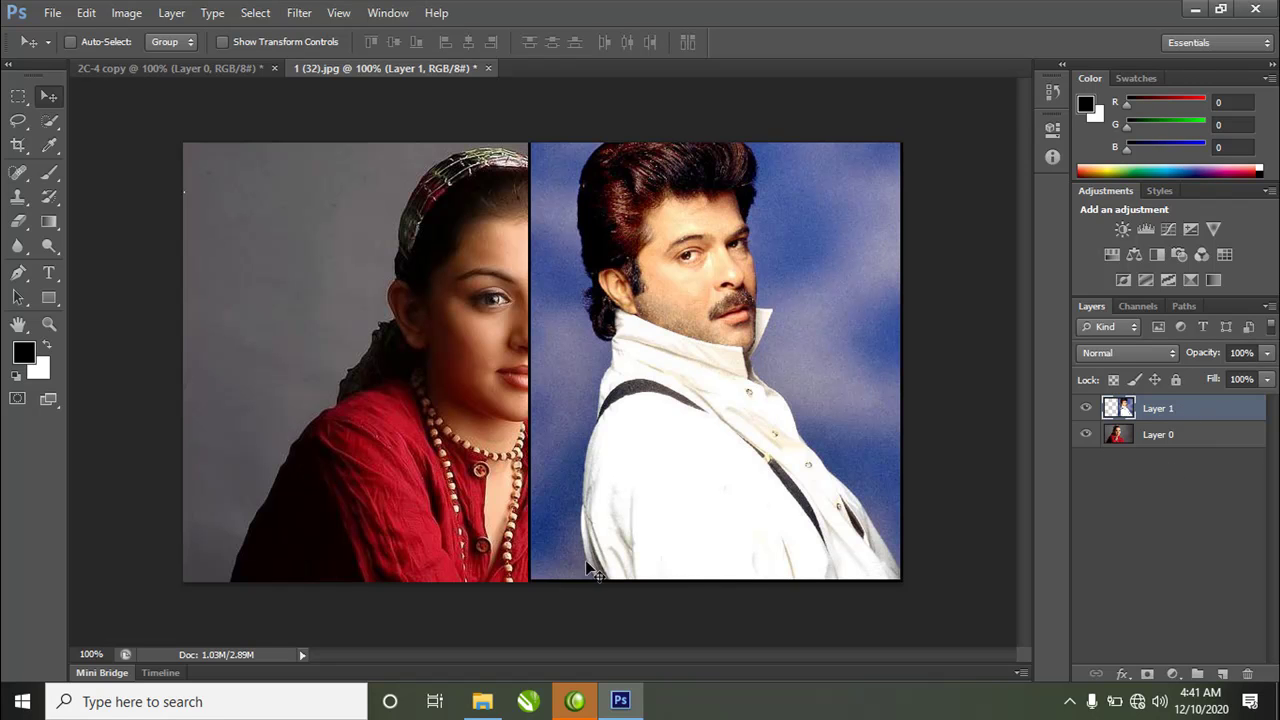
drag(464, 284, 374, 348)
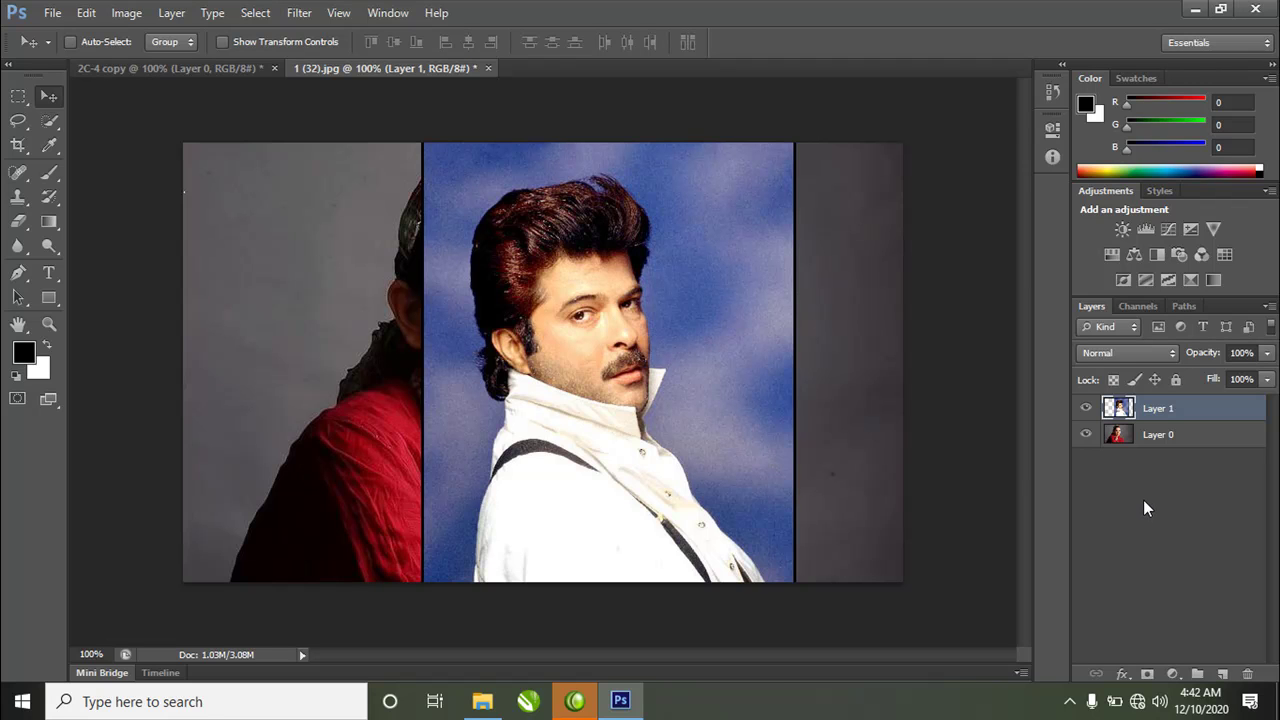
Step: Try moving Layer 0 diagonally down and to the right beneath the portrait, and undo the move
click(1169, 436)
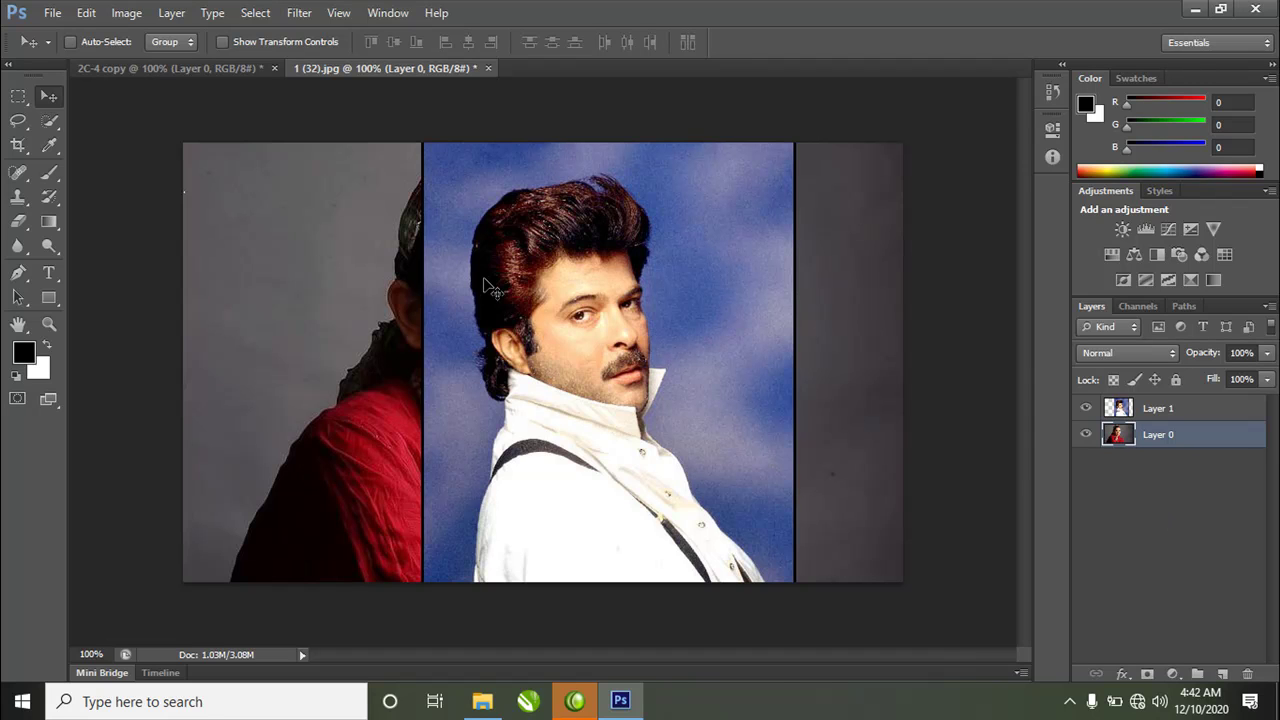
drag(490, 287, 570, 373)
key(ctrl+z)
Step: Open the 2C-5 photo from the selection folder and try to move its locked background
key(ctrl+o)
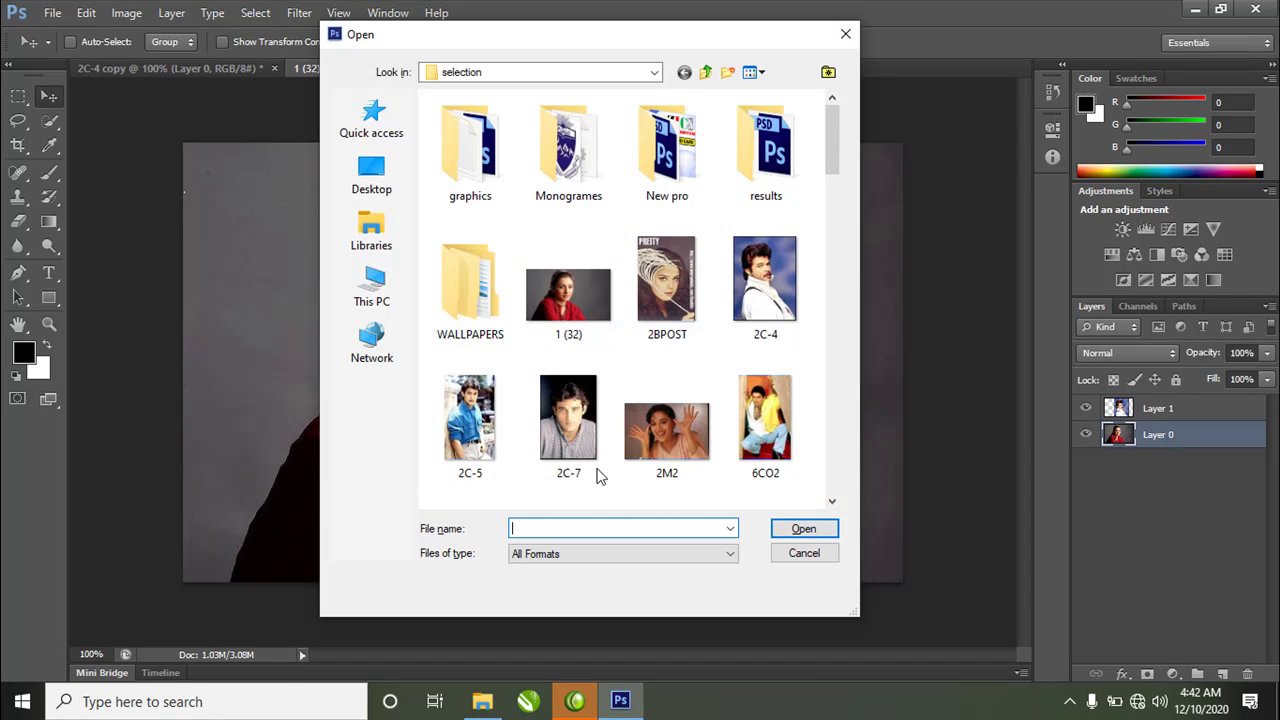
double_click(462, 425)
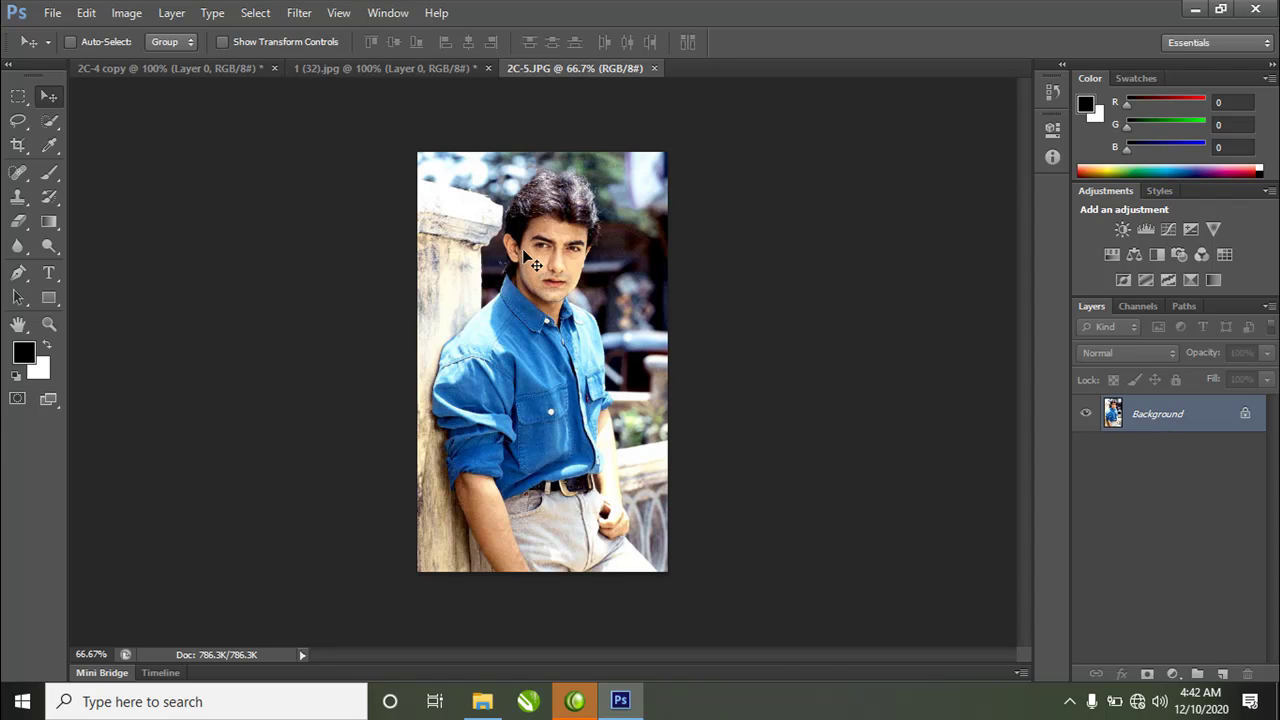
click(555, 331)
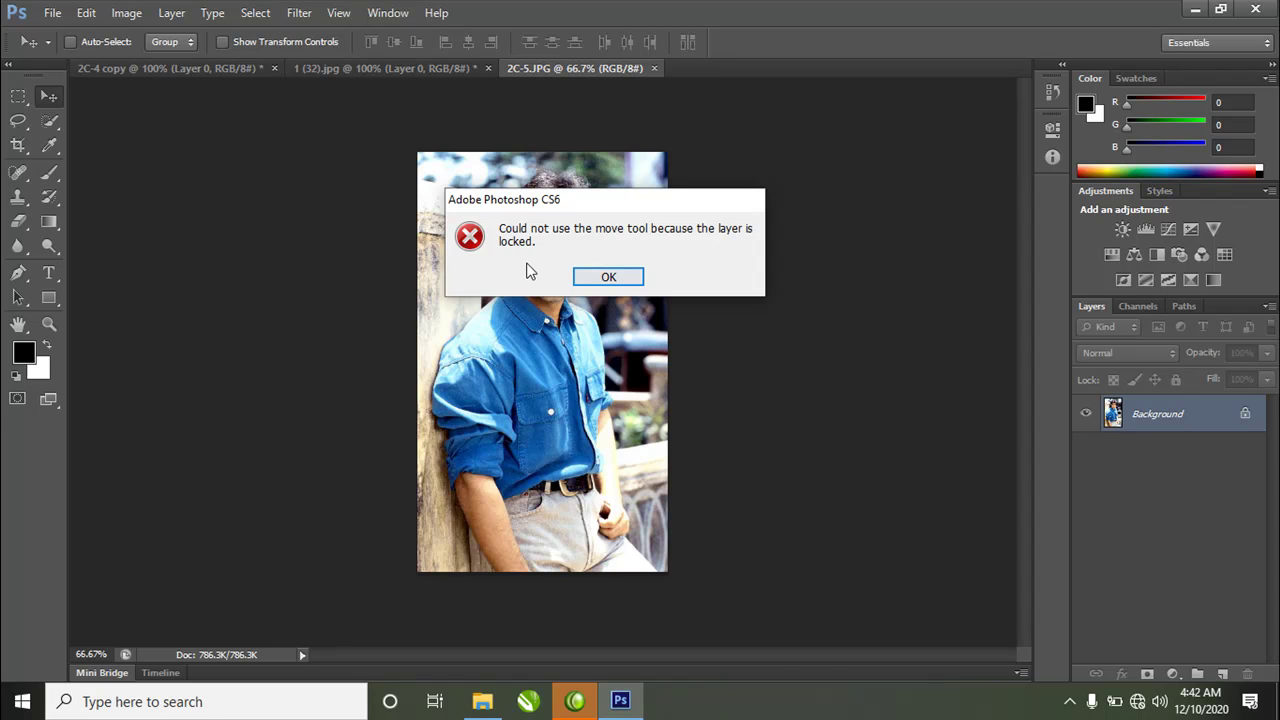
click(612, 277)
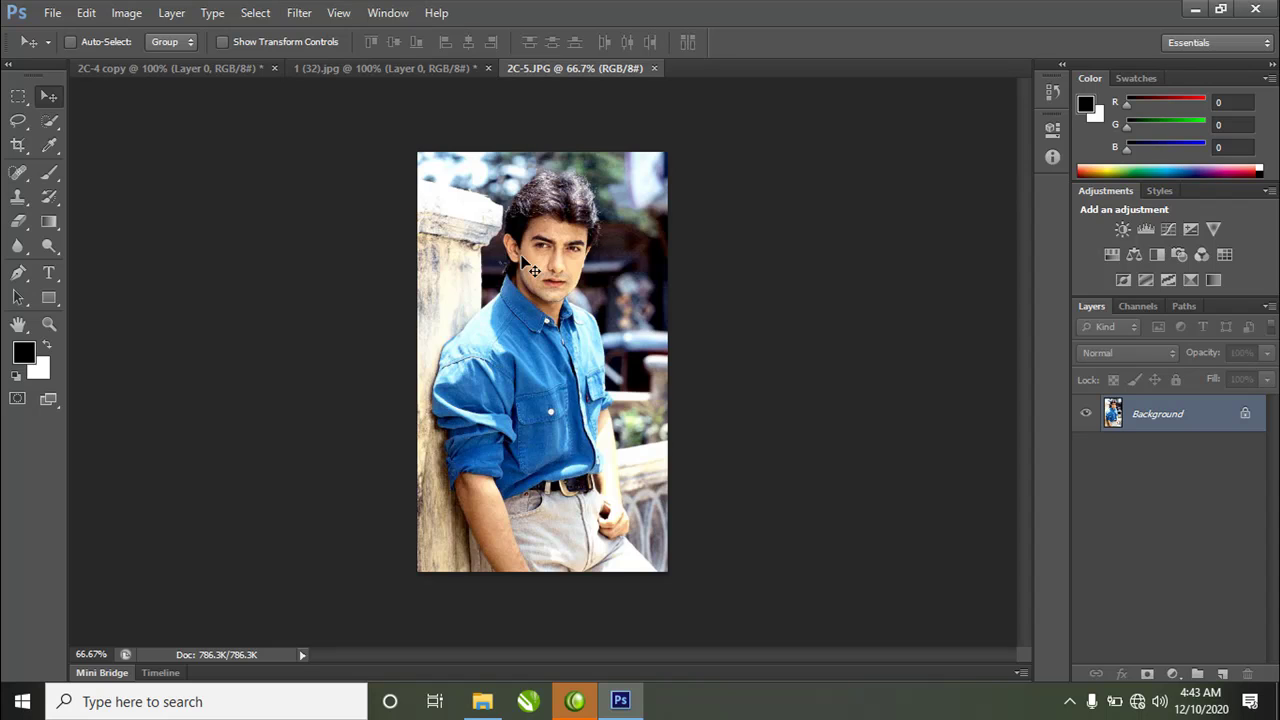
Step: Transfer the 2C-5 photo into the 1 (32) image, placing it between Layer 1 and Layer 0 on the left side of the canvas
click(353, 68)
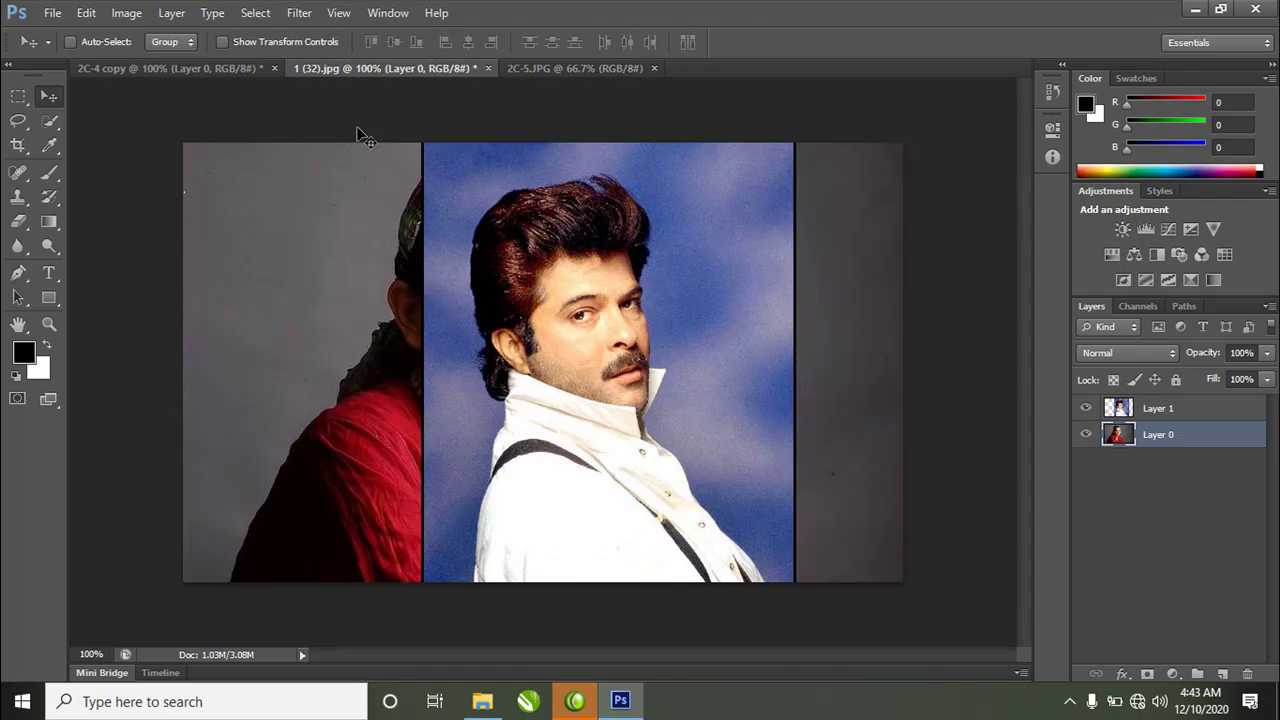
click(576, 69)
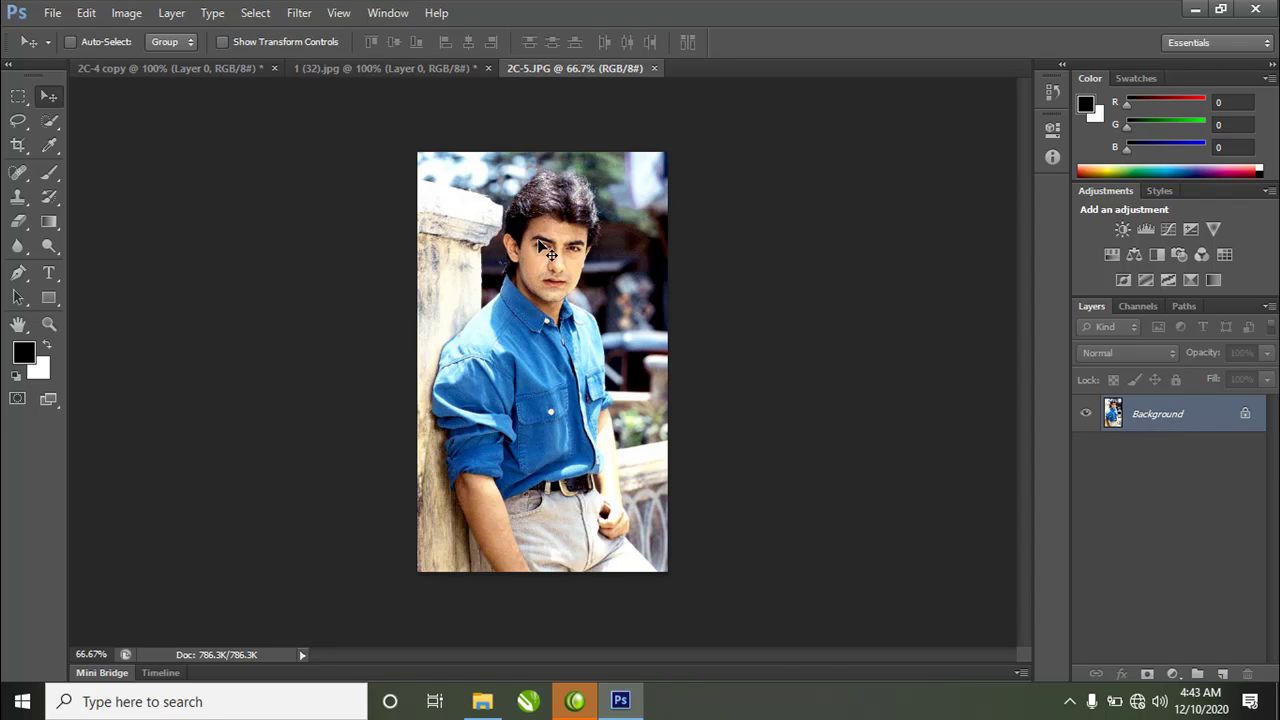
click(403, 70)
drag(403, 72, 400, 266)
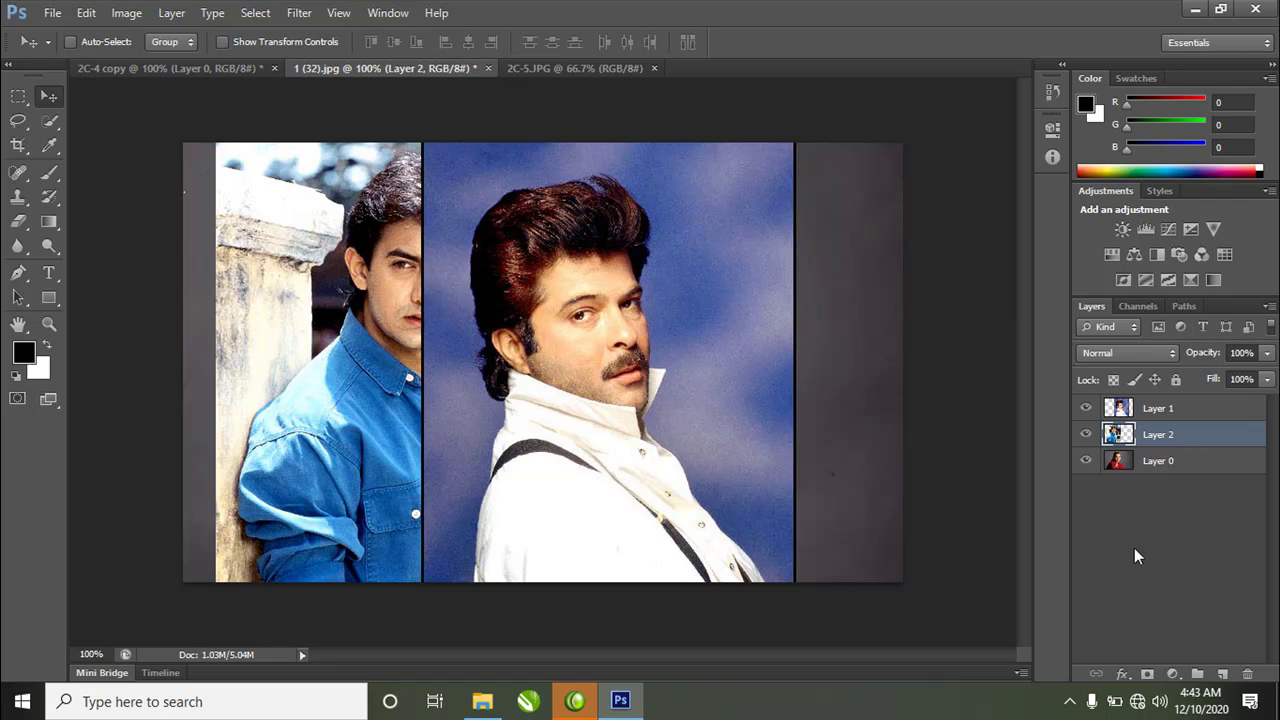
Step: Nudge Layer 2 slightly downward, and move the Layer 1 portrait left and down so it overlaps Layer 2
mouse_move(605, 347)
mouse_down()
mouse_move(779, 357)
mouse_move(530, 395)
mouse_move(683, 289)
mouse_move(600, 406)
mouse_move(602, 364)
mouse_up()
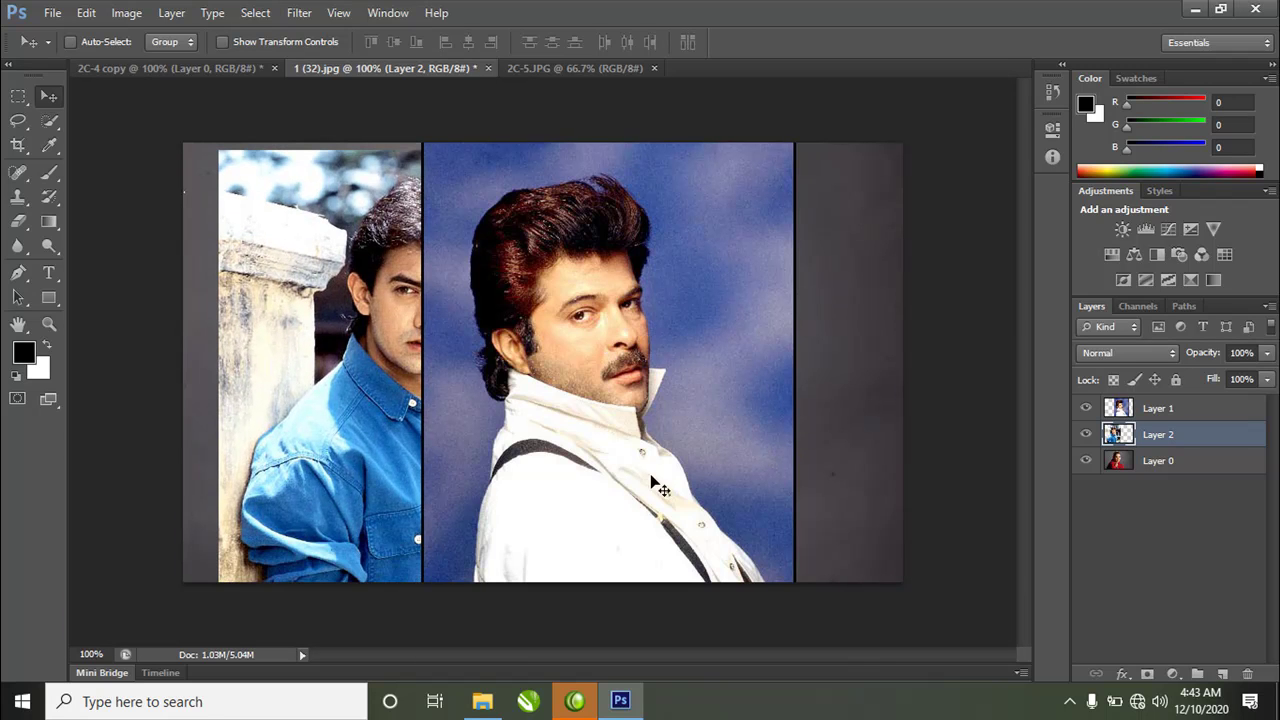
click(1187, 413)
drag(551, 378, 396, 426)
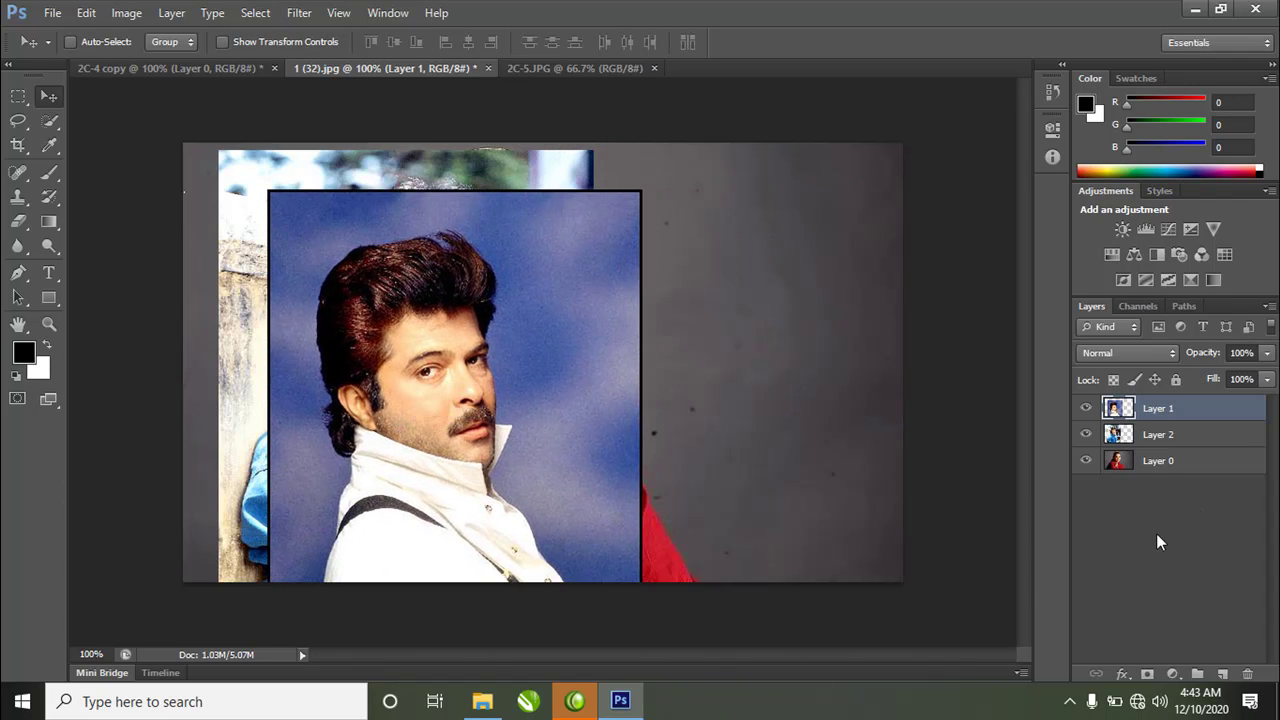
Step: Try shifting Layer 0 to the right beneath the other layers, and undo the shift
click(1163, 463)
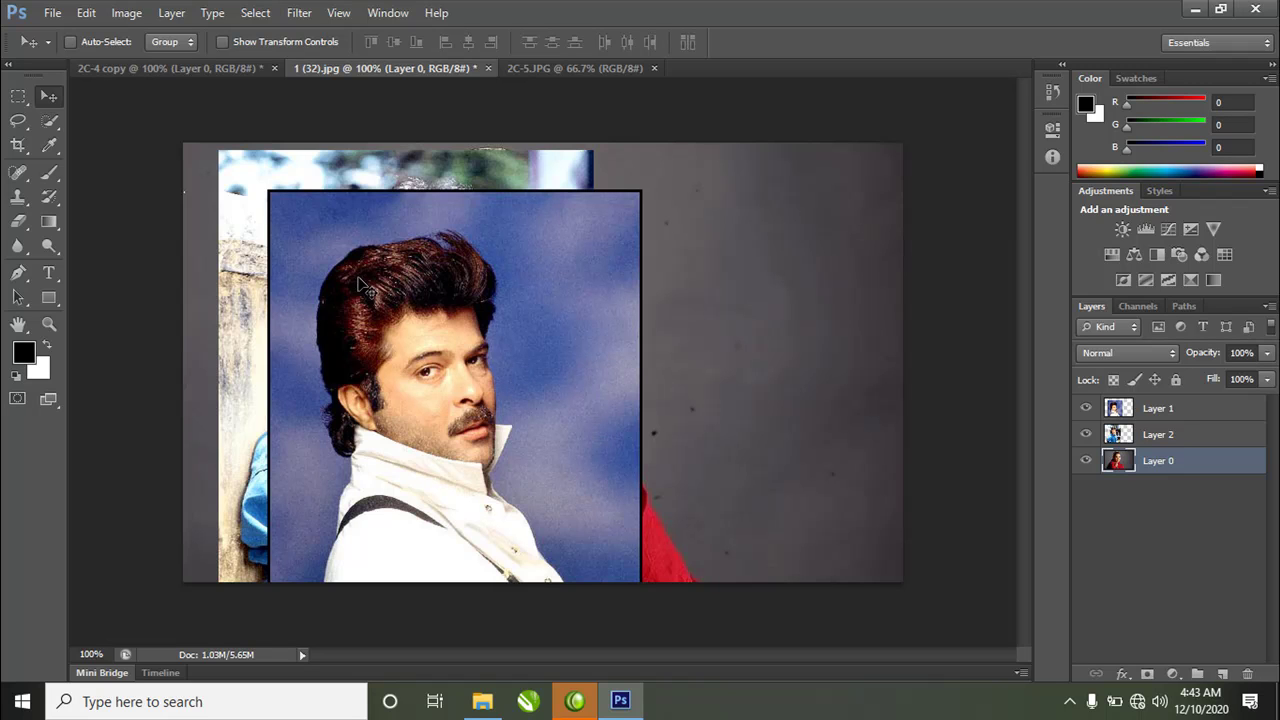
drag(384, 227, 603, 244)
key(ctrl+z)
Step: Move the Layer 1 portrait right and up toward the canvas centre, and place Layer 2 above Layer 1 in the stacking order
click(1172, 409)
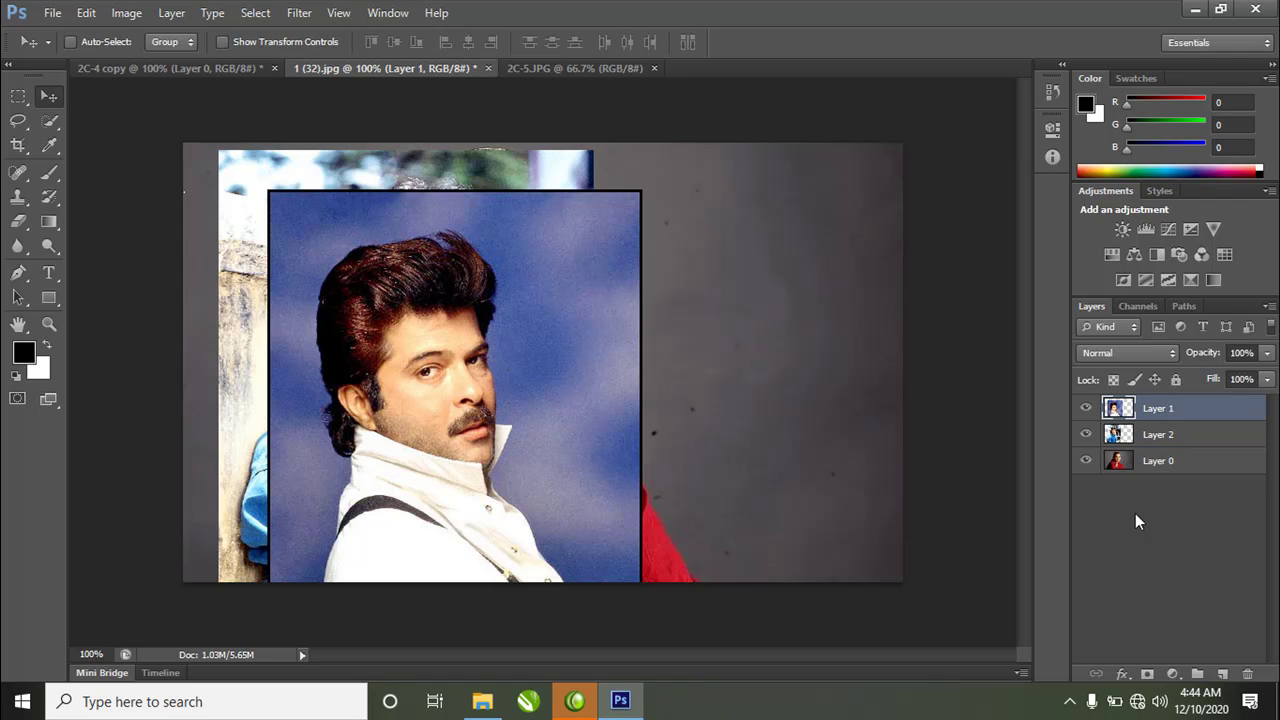
drag(436, 382, 565, 336)
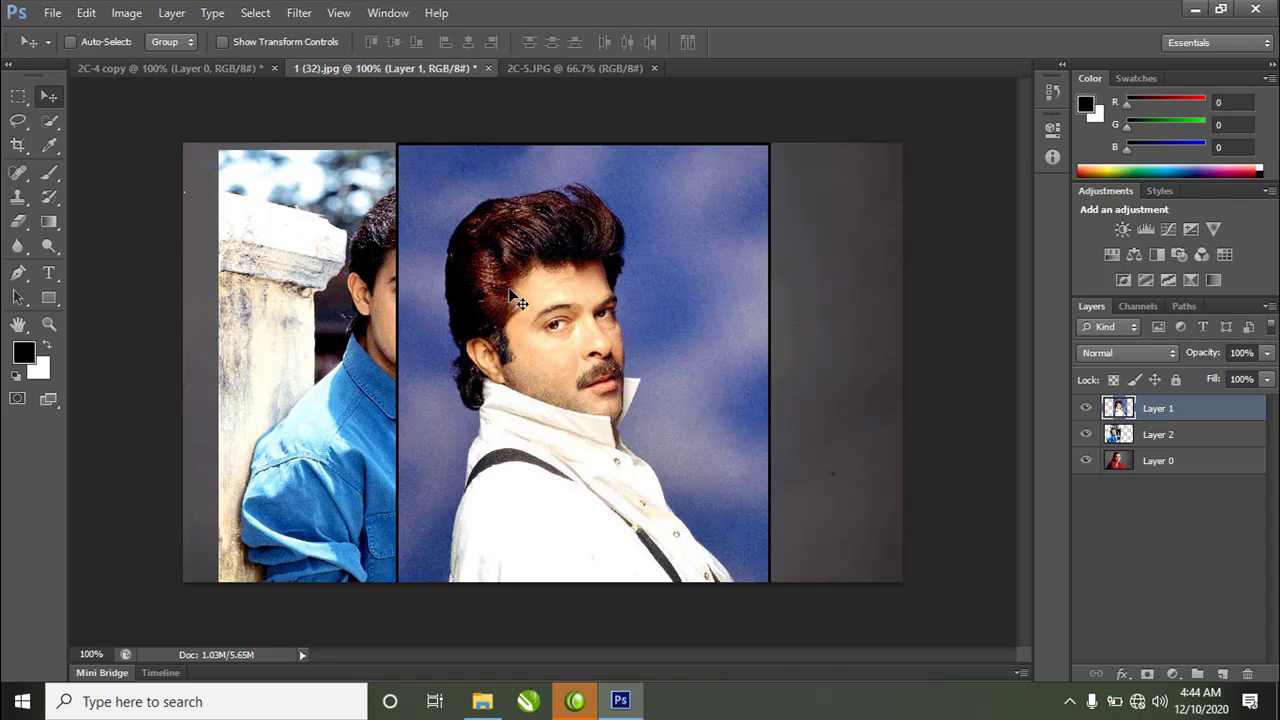
click(1155, 440)
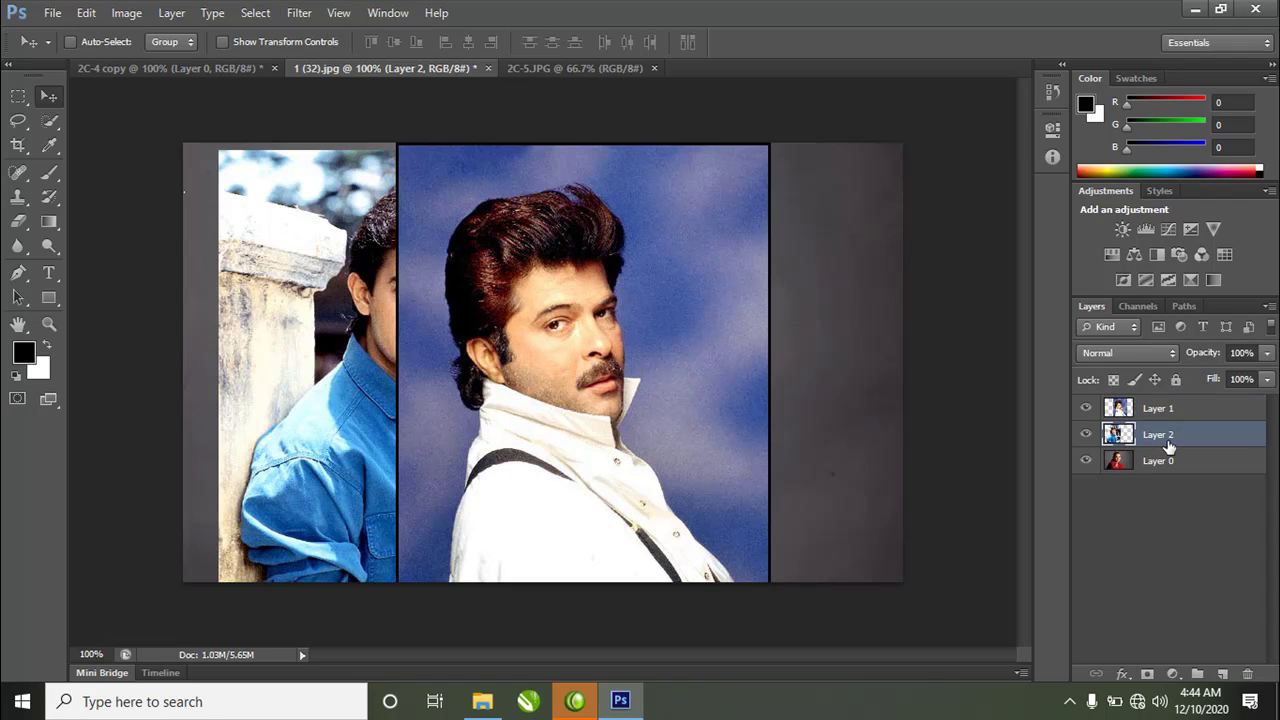
drag(1182, 440, 1182, 400)
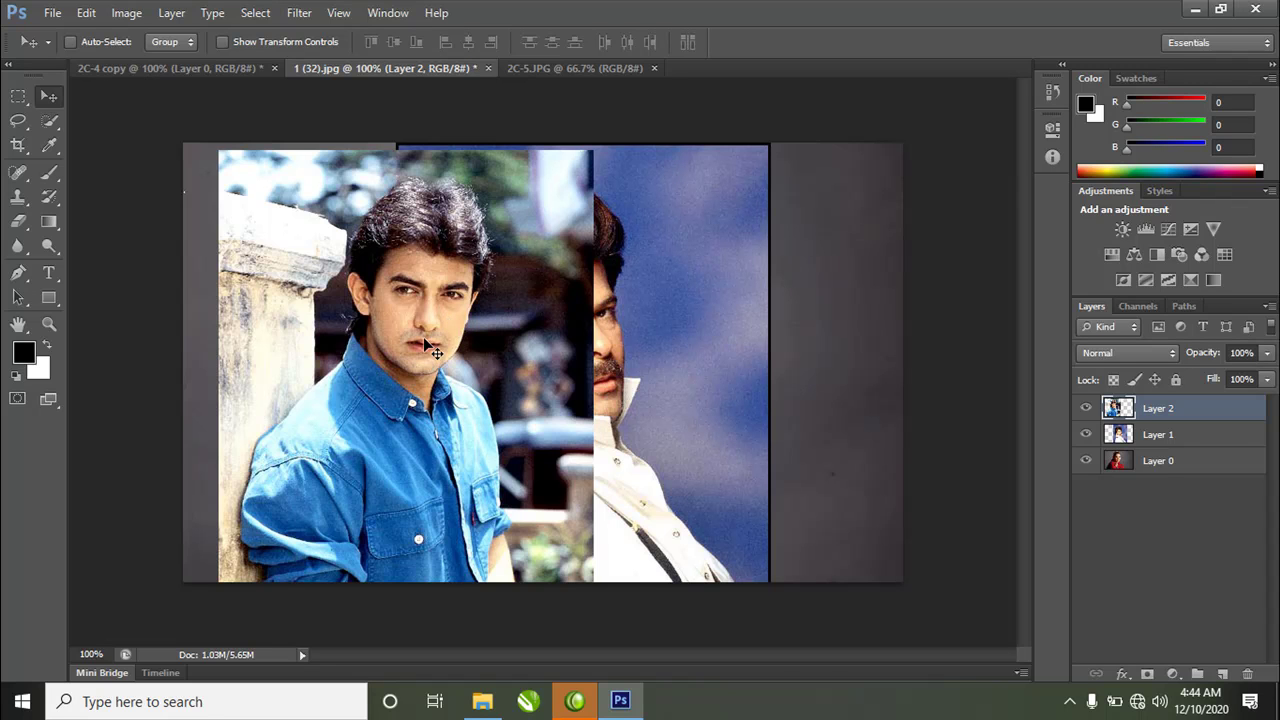
Step: Bring Layer 0 to the top of the layer stack, try moving it straight down, and undo that move
click(1162, 466)
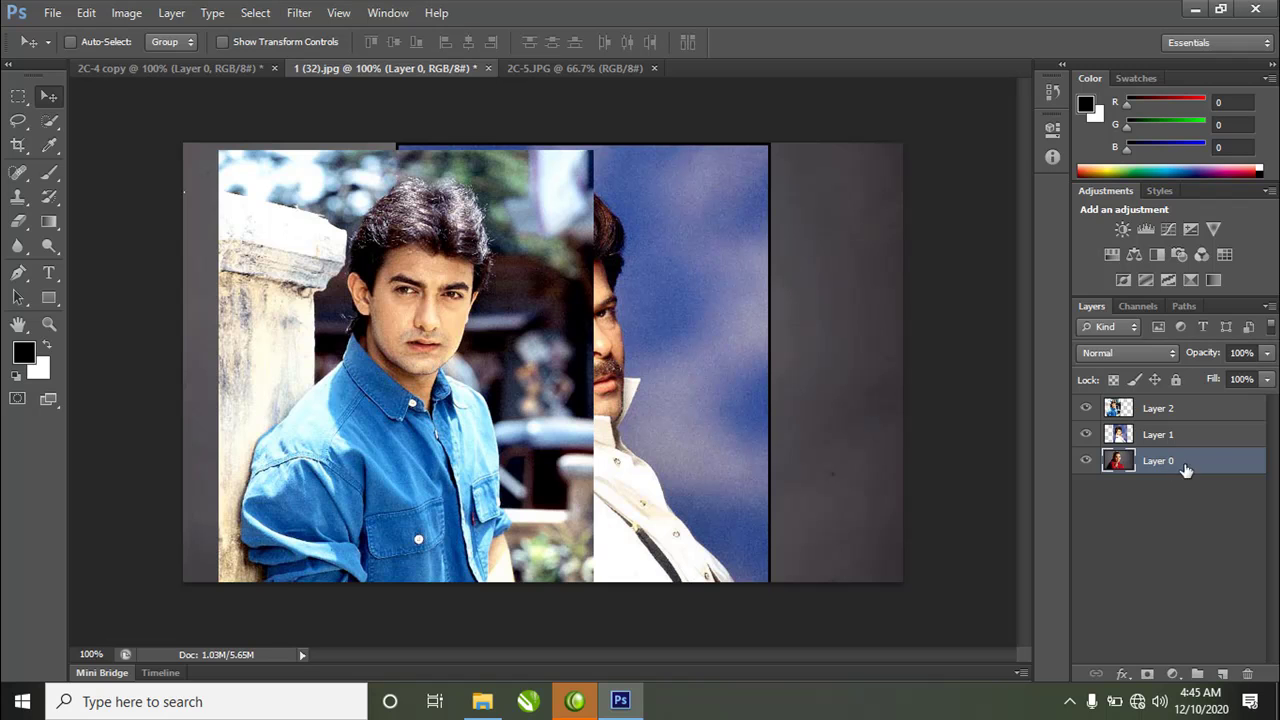
drag(1196, 468, 1194, 406)
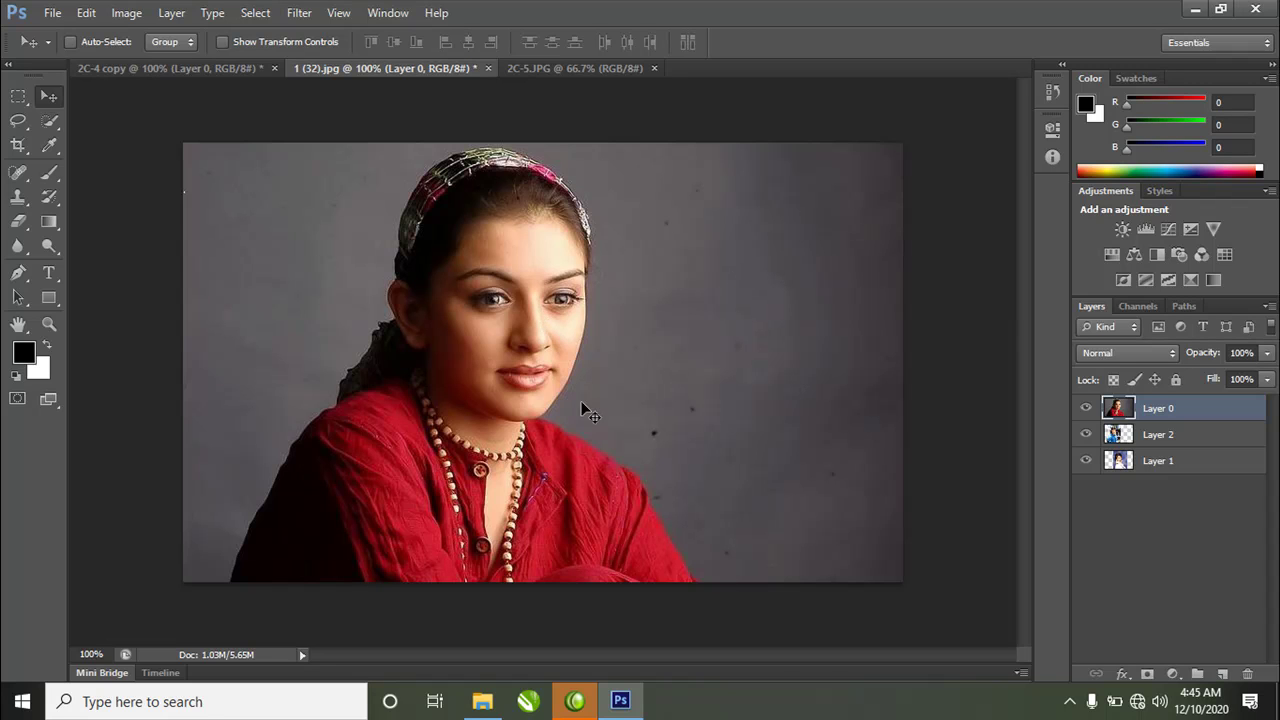
drag(516, 245, 516, 361)
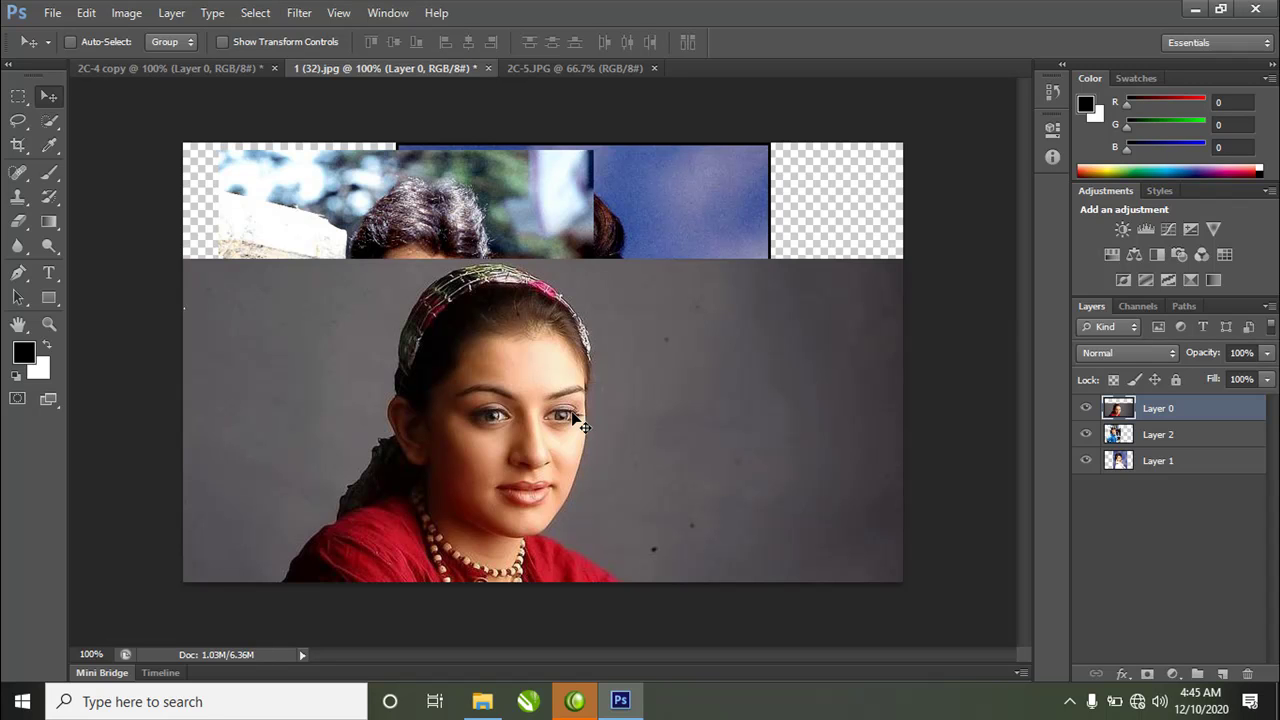
key(ctrl+z)
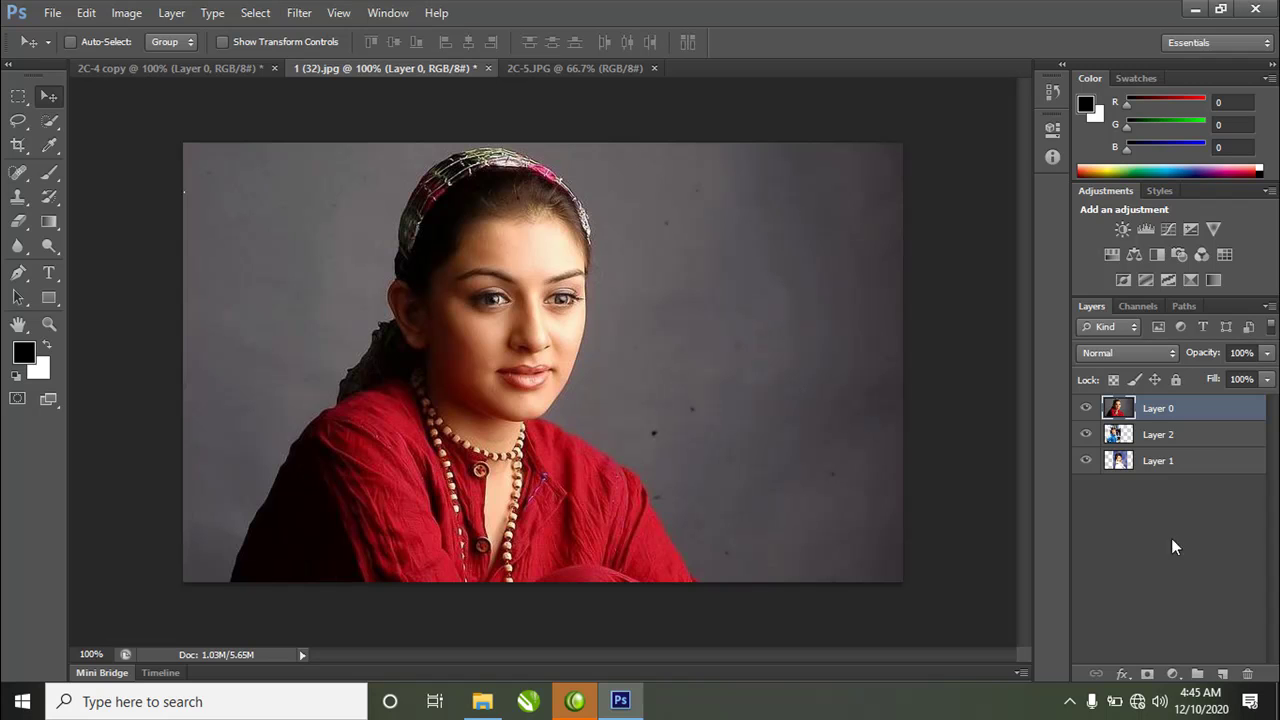
Step: Return Layer 0 to the bottom of the layer stack, try shifting it up and to the right, and undo the shift
drag(1188, 414, 1181, 508)
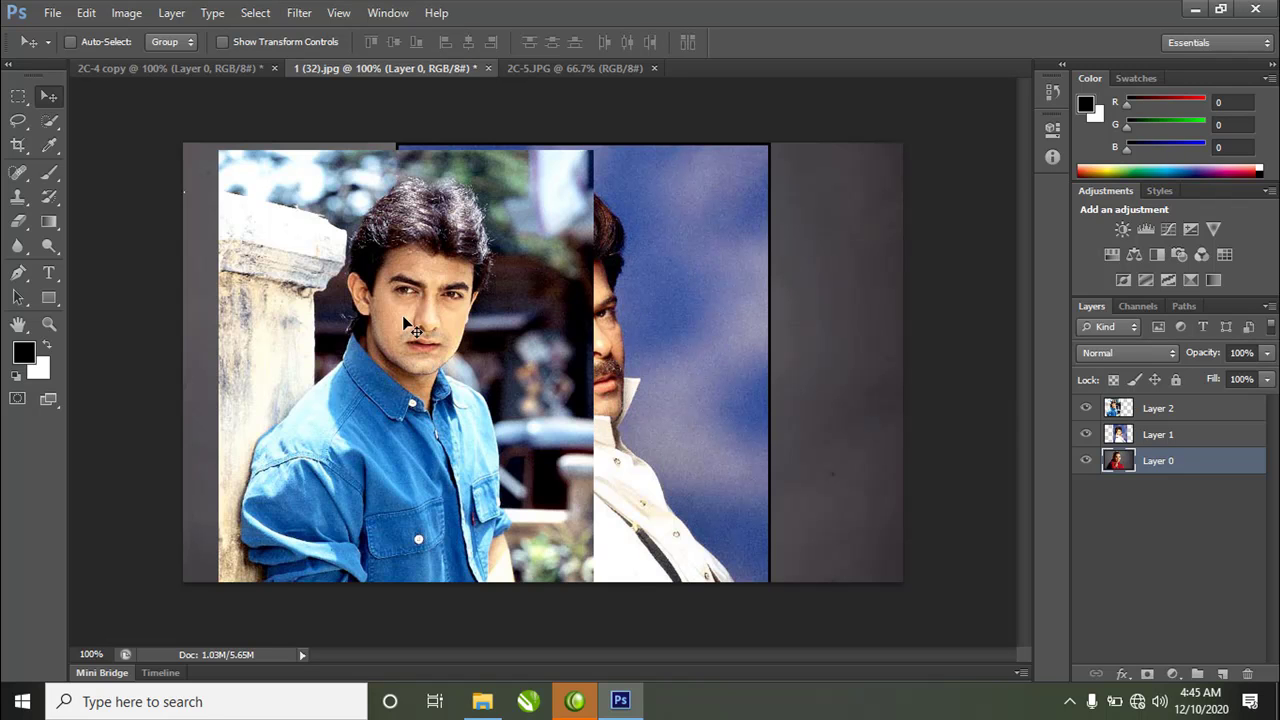
drag(403, 316, 452, 290)
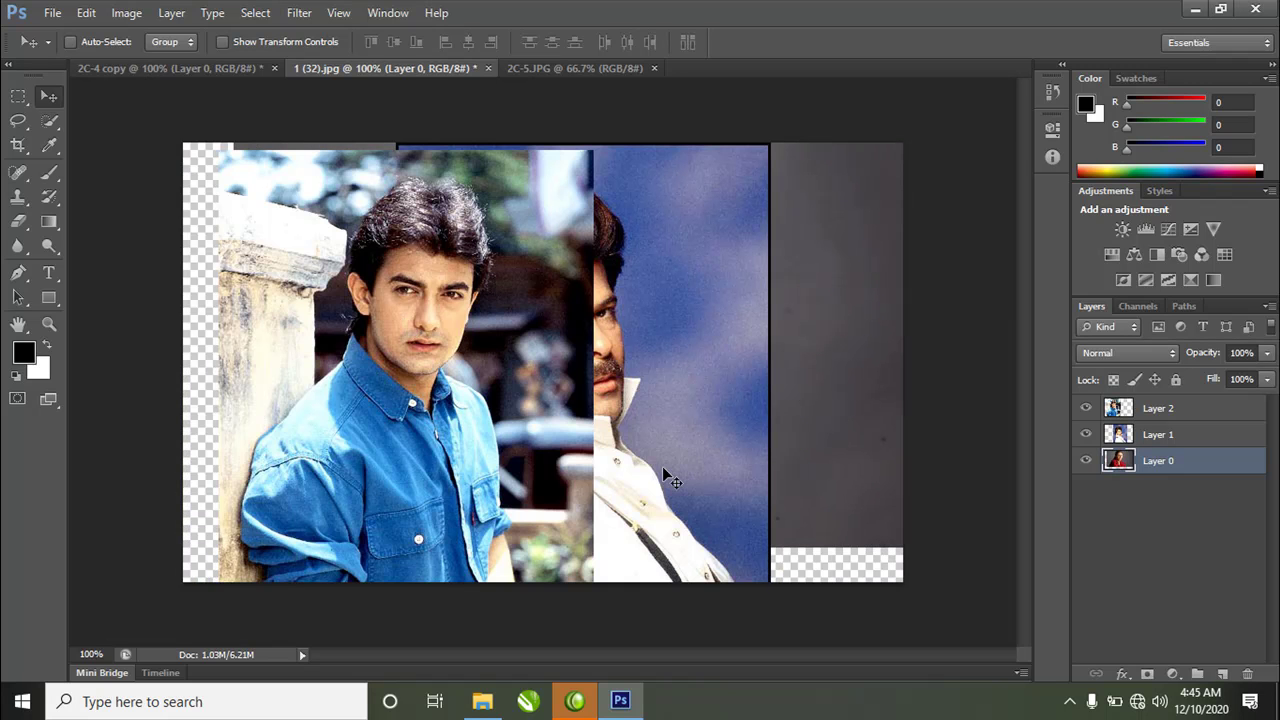
key(ctrl+z)
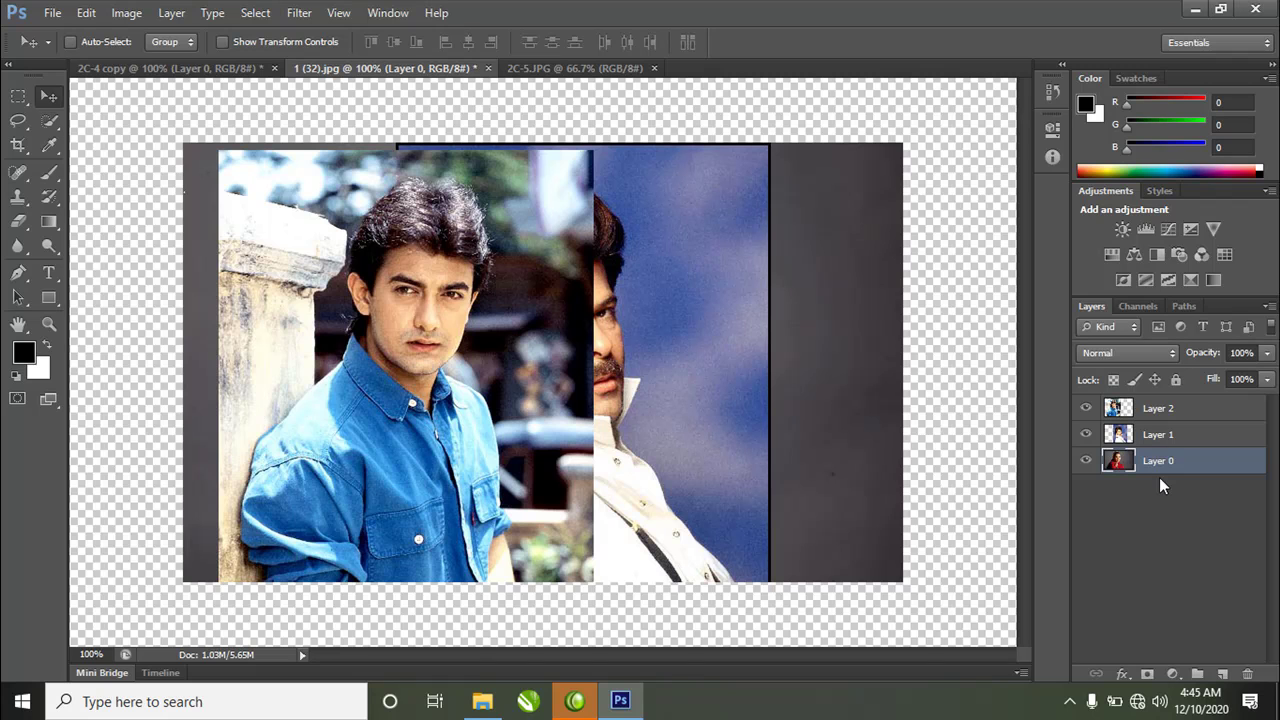
Step: Turn on Auto-Select for the Move tool and select Layer 2 by picking its blue-shirt photo on the canvas
key(ctrl+alt+z)
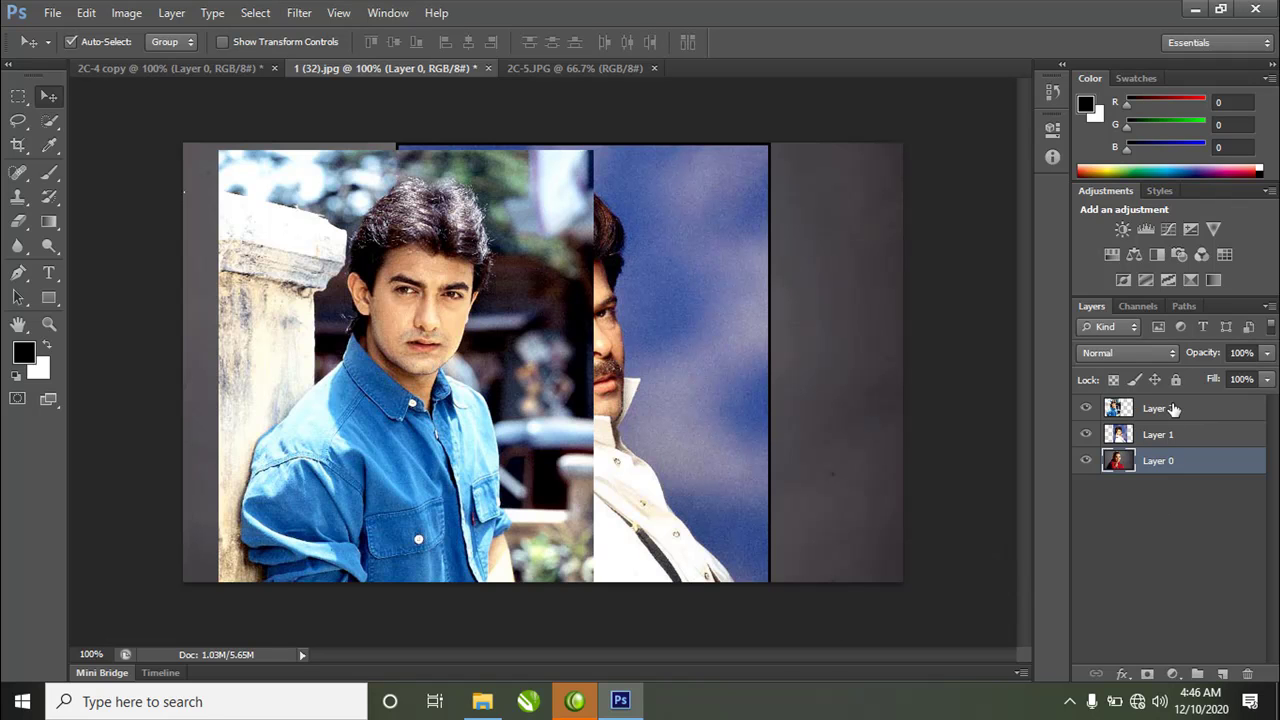
click(476, 388)
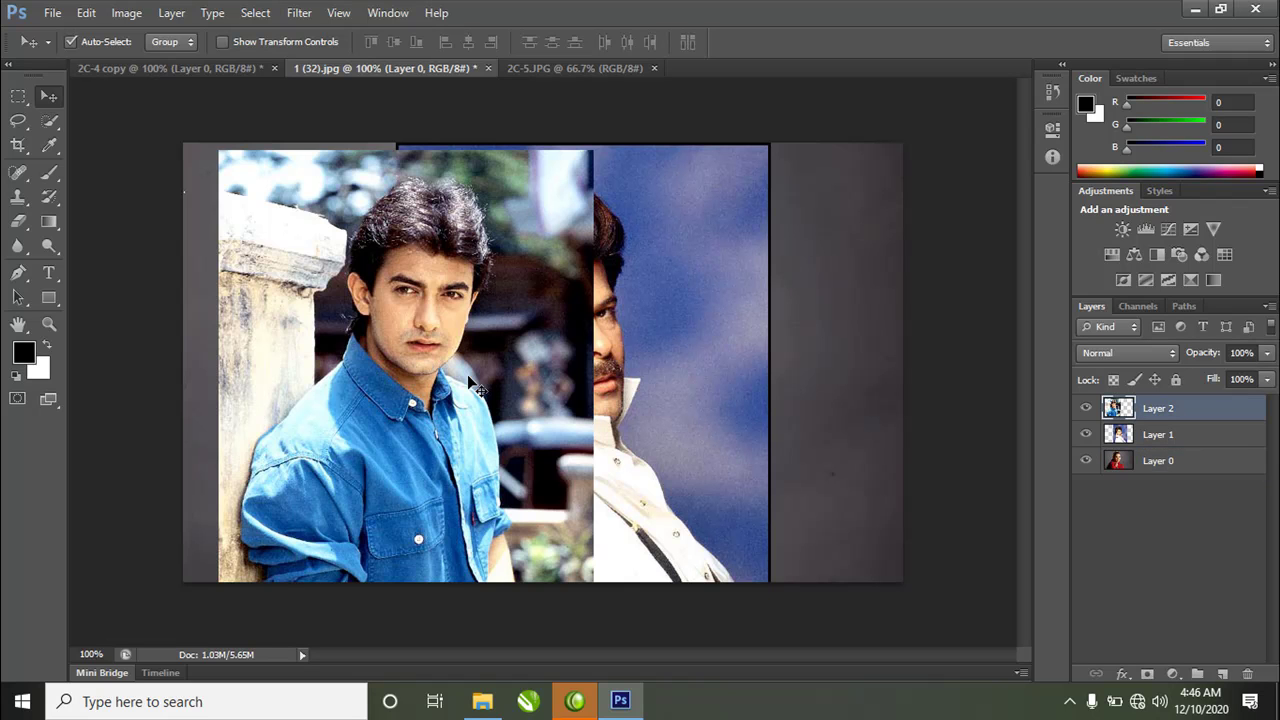
Step: Pick each photo on the canvas with Auto-Select, nudging Layer 2 up and right and Layer 1 slightly down, and finish on Layer 0
mouse_move(476, 388)
mouse_down()
mouse_move(626, 440)
mouse_move(674, 408)
mouse_move(590, 368)
mouse_move(494, 375)
mouse_up()
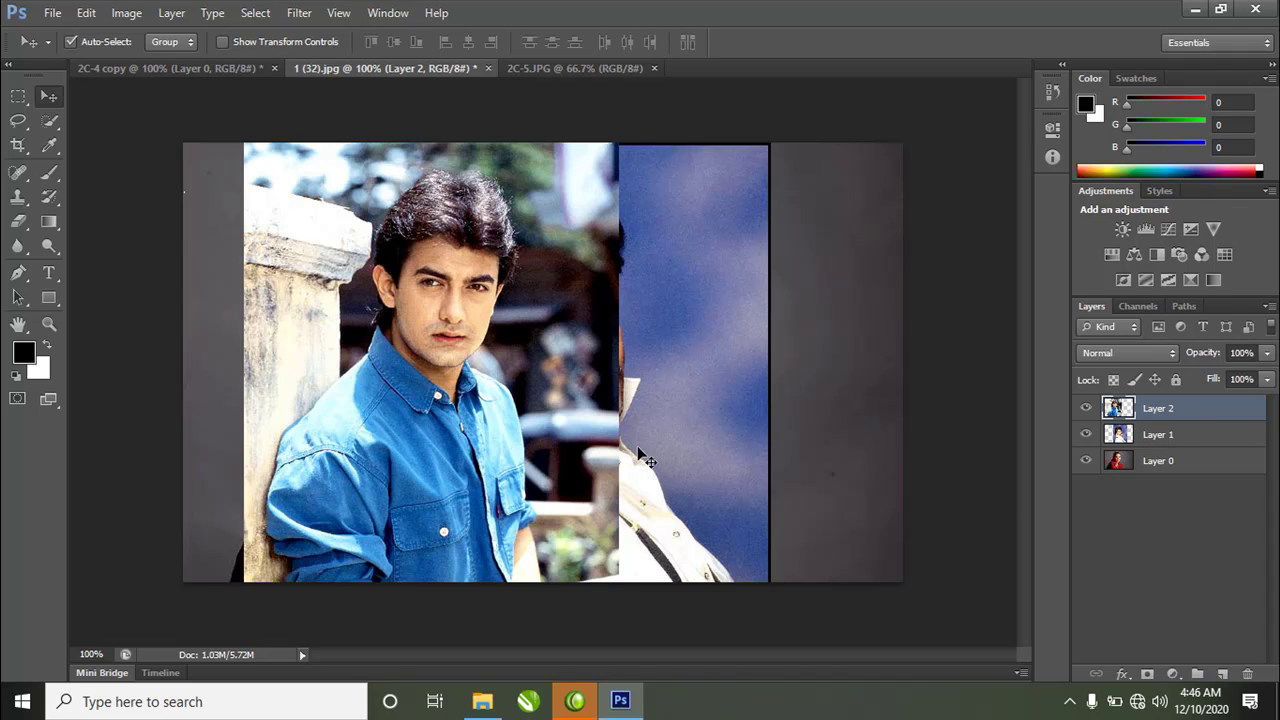
click(655, 385)
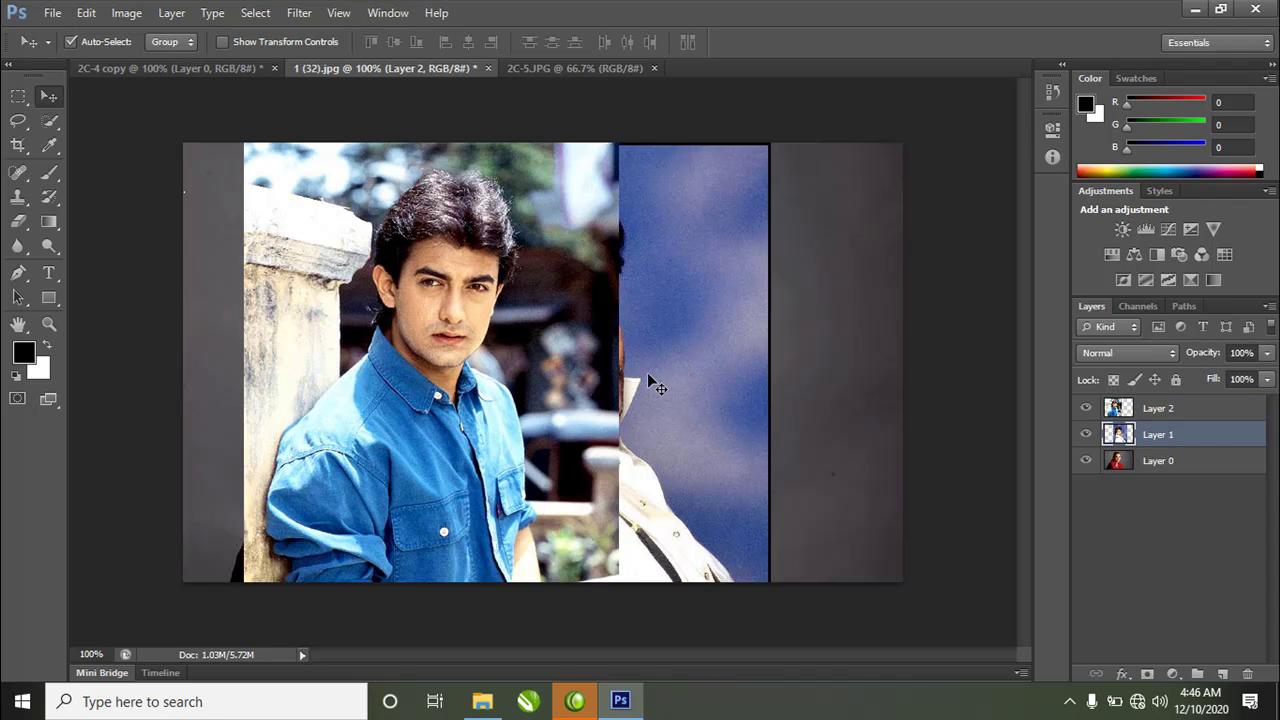
mouse_move(655, 385)
mouse_down()
mouse_move(730, 452)
mouse_move(718, 412)
mouse_move(533, 422)
mouse_move(643, 446)
mouse_move(651, 394)
mouse_up()
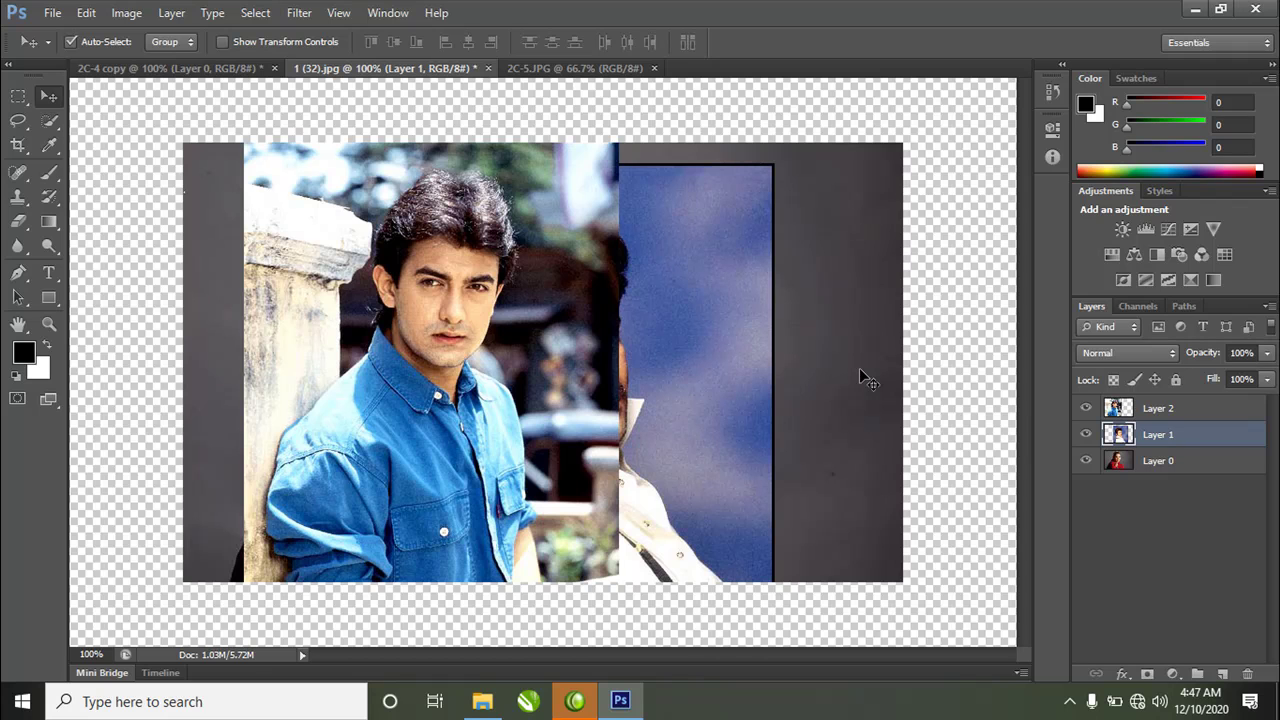
mouse_move(859, 374)
mouse_down()
mouse_move(840, 517)
mouse_move(797, 408)
mouse_move(863, 389)
mouse_move(864, 372)
mouse_up()
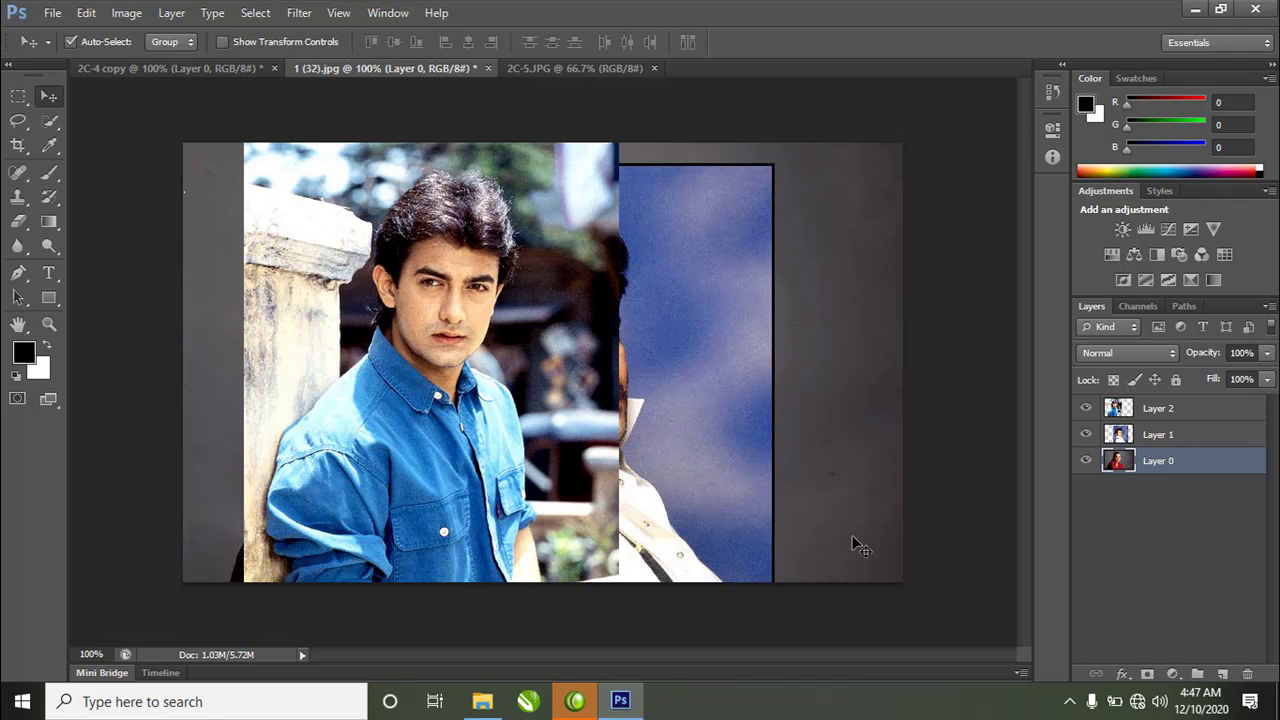
Step: Turn off Auto-Select, choose Layer 2 from the layers listed under its photo on the canvas, and shift it slightly down and left
click(96, 43)
right_click(569, 270)
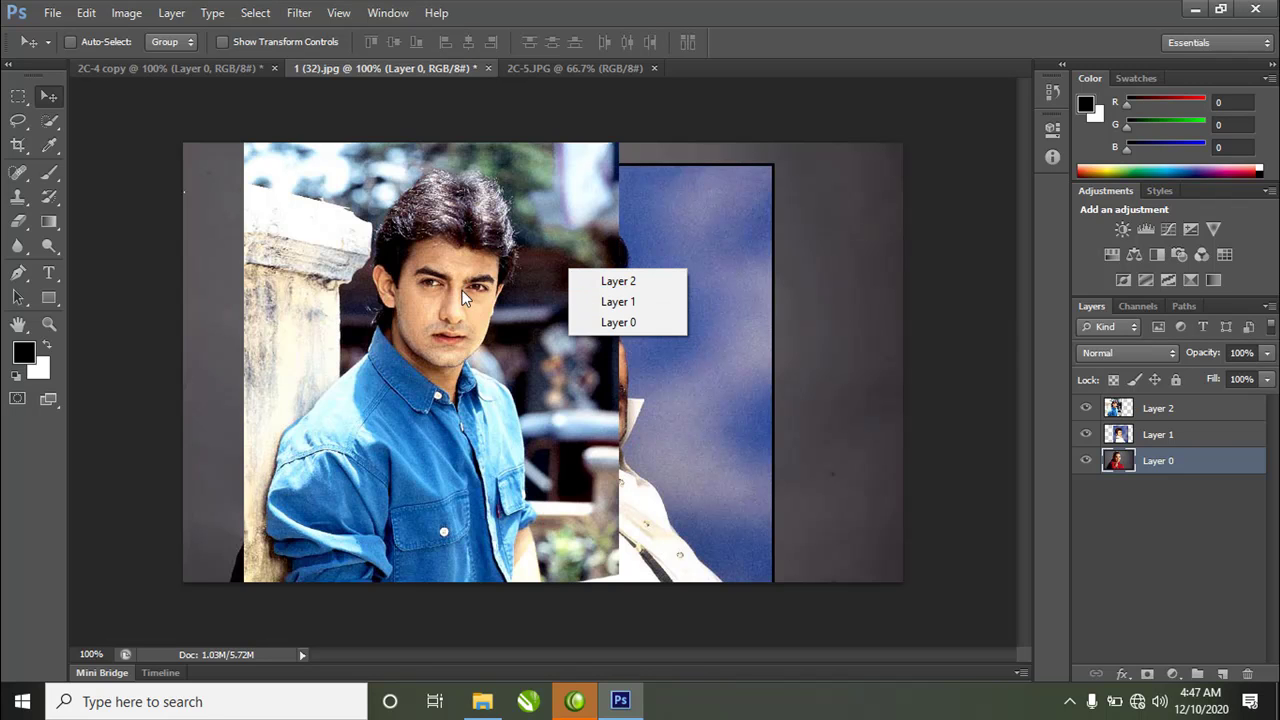
click(626, 283)
mouse_move(643, 320)
mouse_down()
mouse_move(630, 318)
mouse_move(726, 372)
mouse_move(652, 330)
mouse_up()
Step: Choose Layer 1 from the layers listed under the blue backdrop on the canvas and shift it slightly down and right
right_click(712, 270)
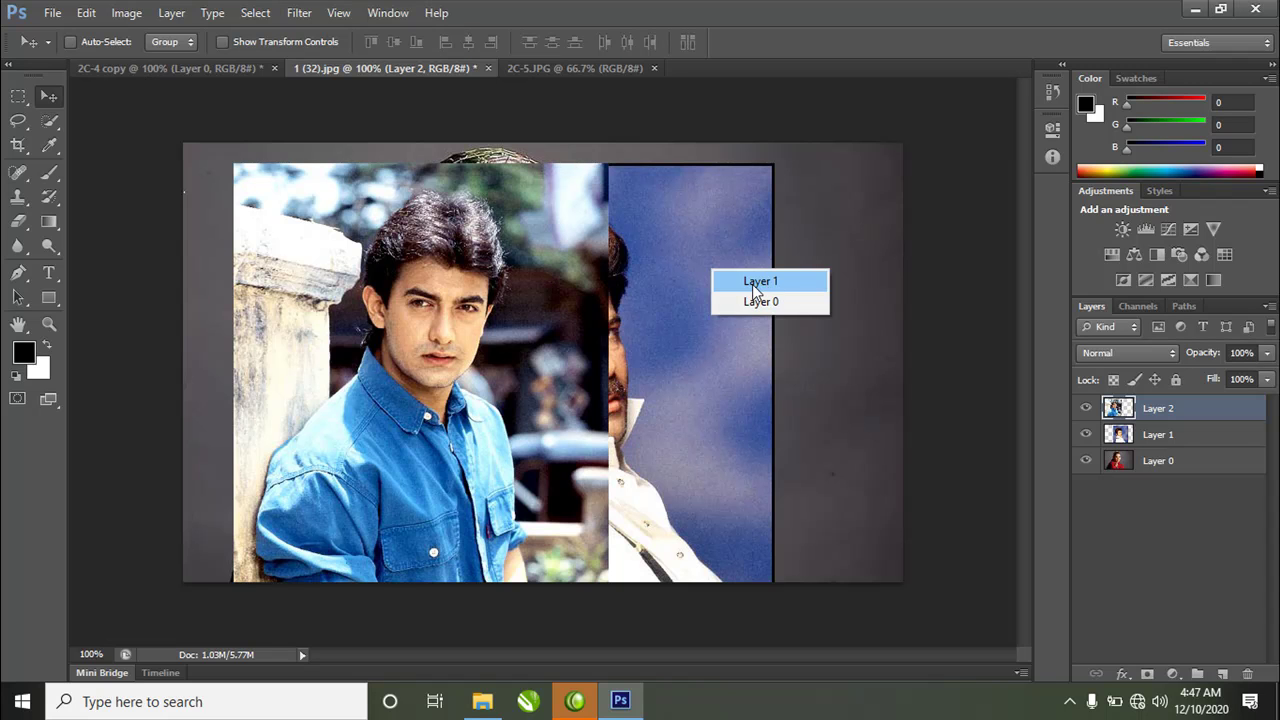
click(752, 284)
drag(738, 376, 768, 398)
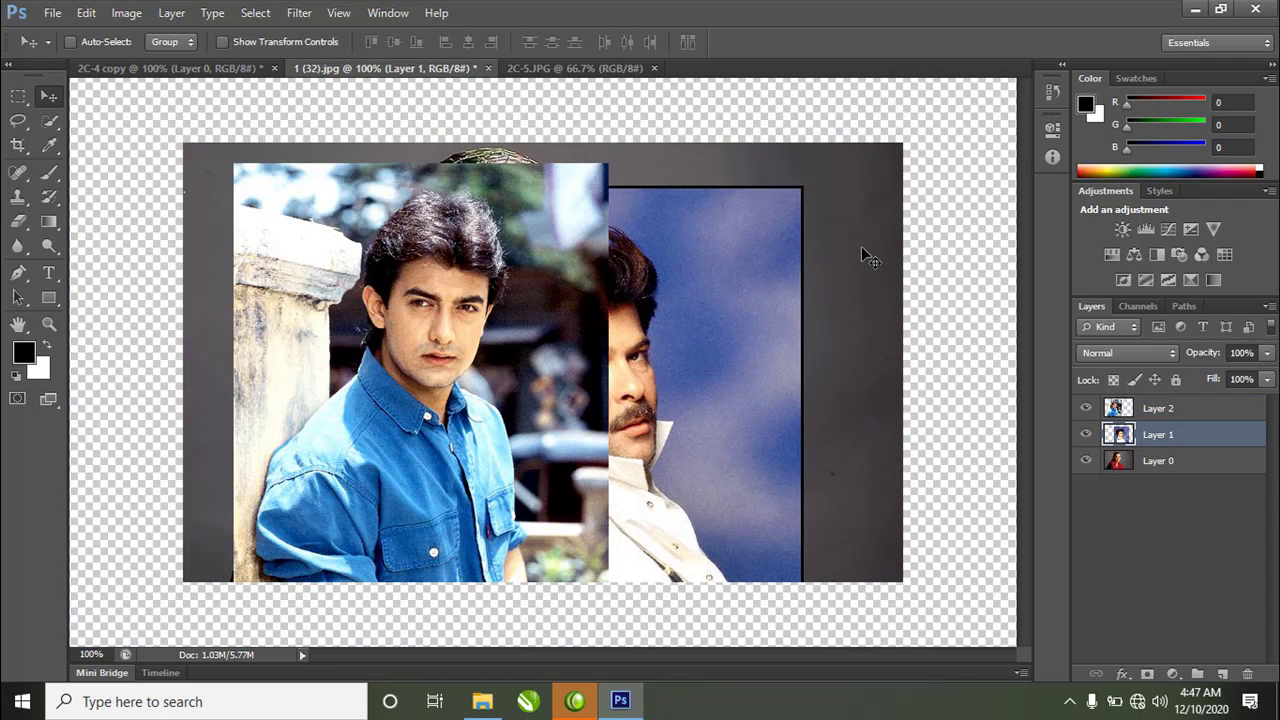
Step: Choose Layer 0 from the grey background on the canvas, try moving it down and right, and undo the move
right_click(851, 223)
click(893, 238)
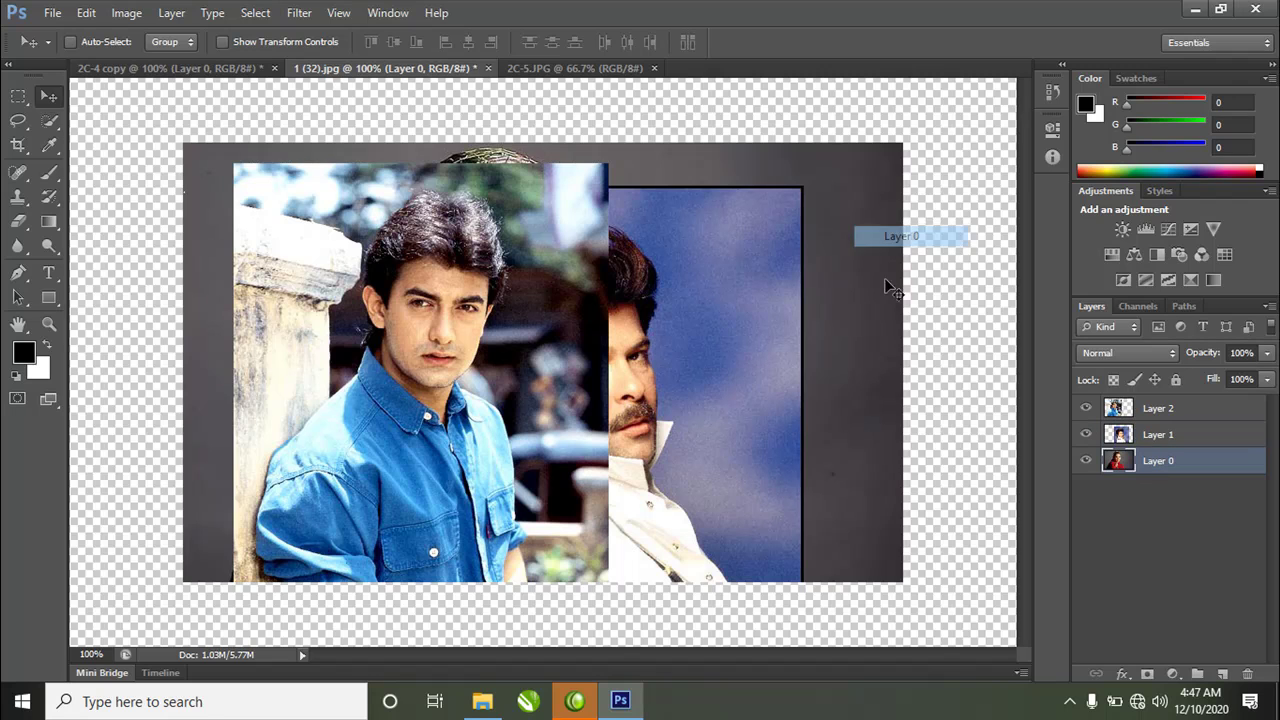
drag(853, 289, 880, 450)
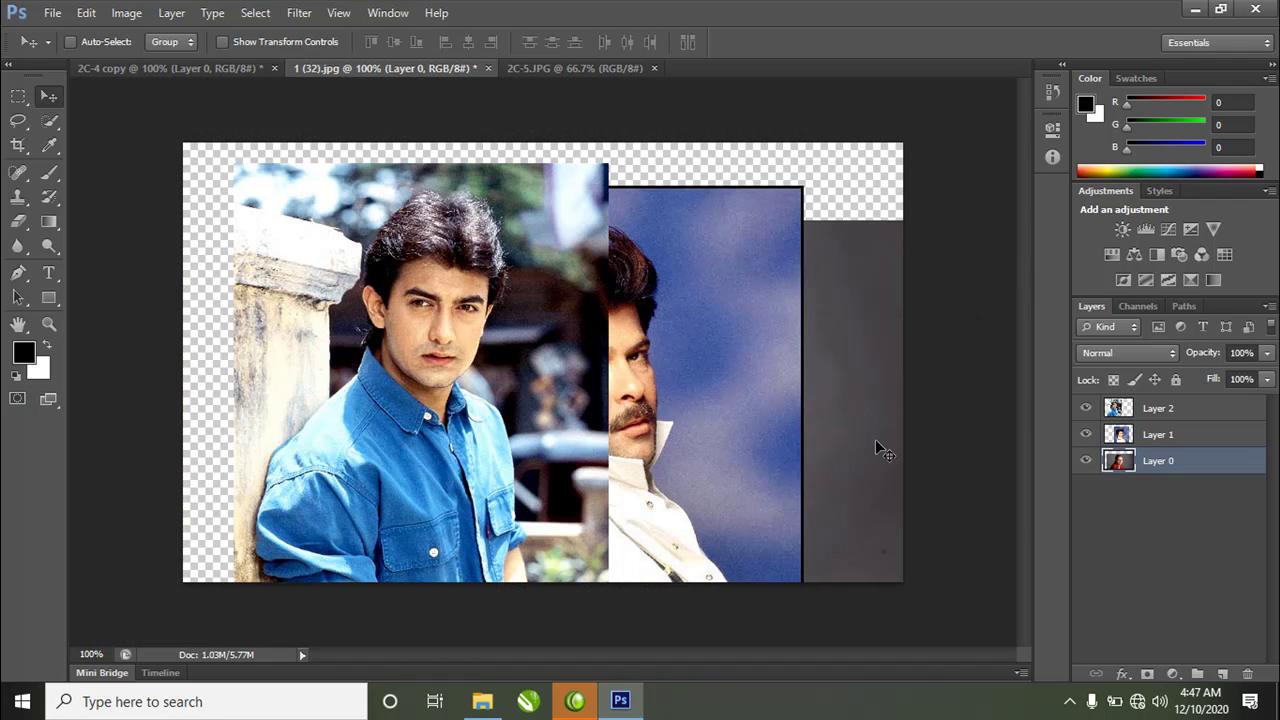
key(ctrl+z)
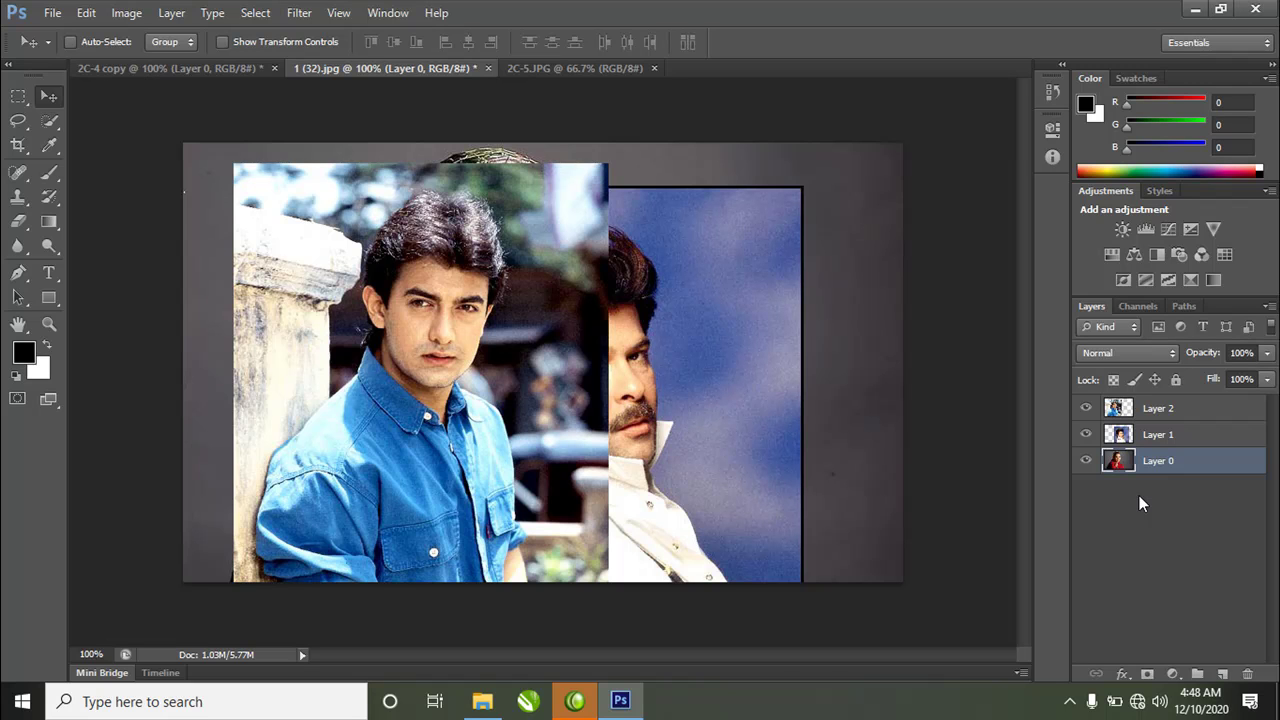
Step: Select Layer 2 in 1 (32).jpg, and close the 2C-5.JPG and 2C-4 copy documents without saving changes
right_click(1157, 408)
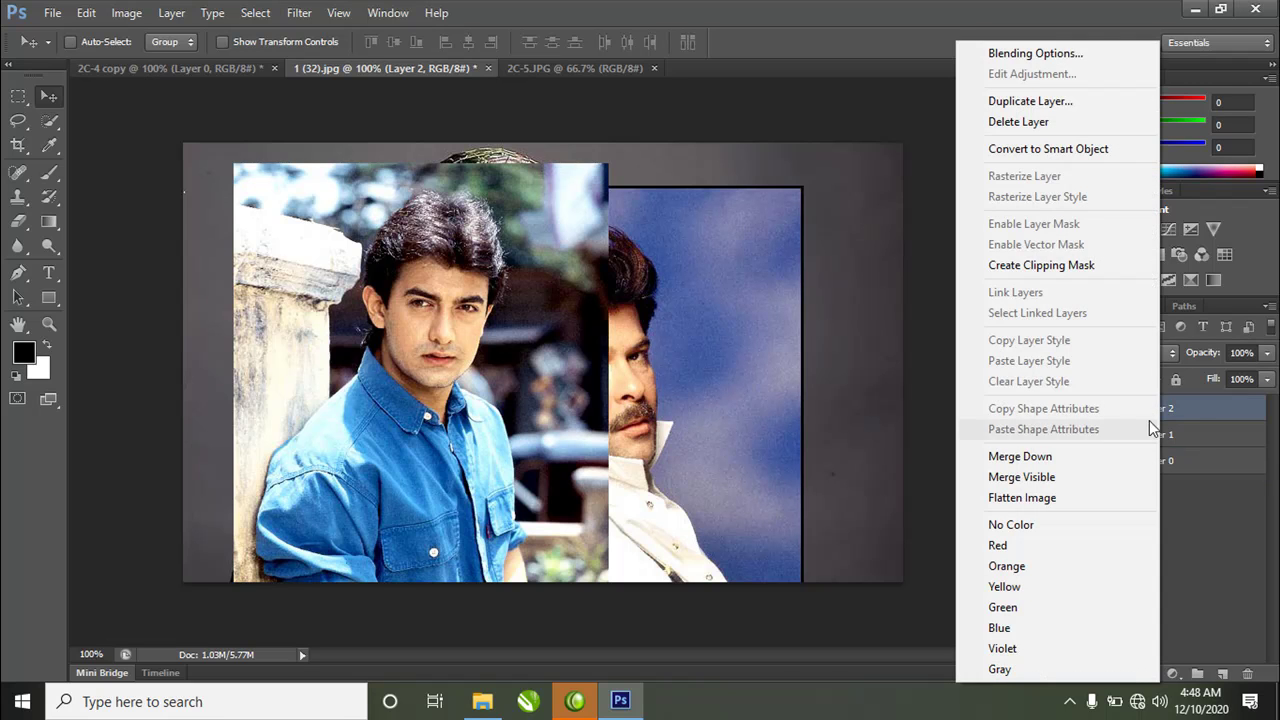
click(1203, 408)
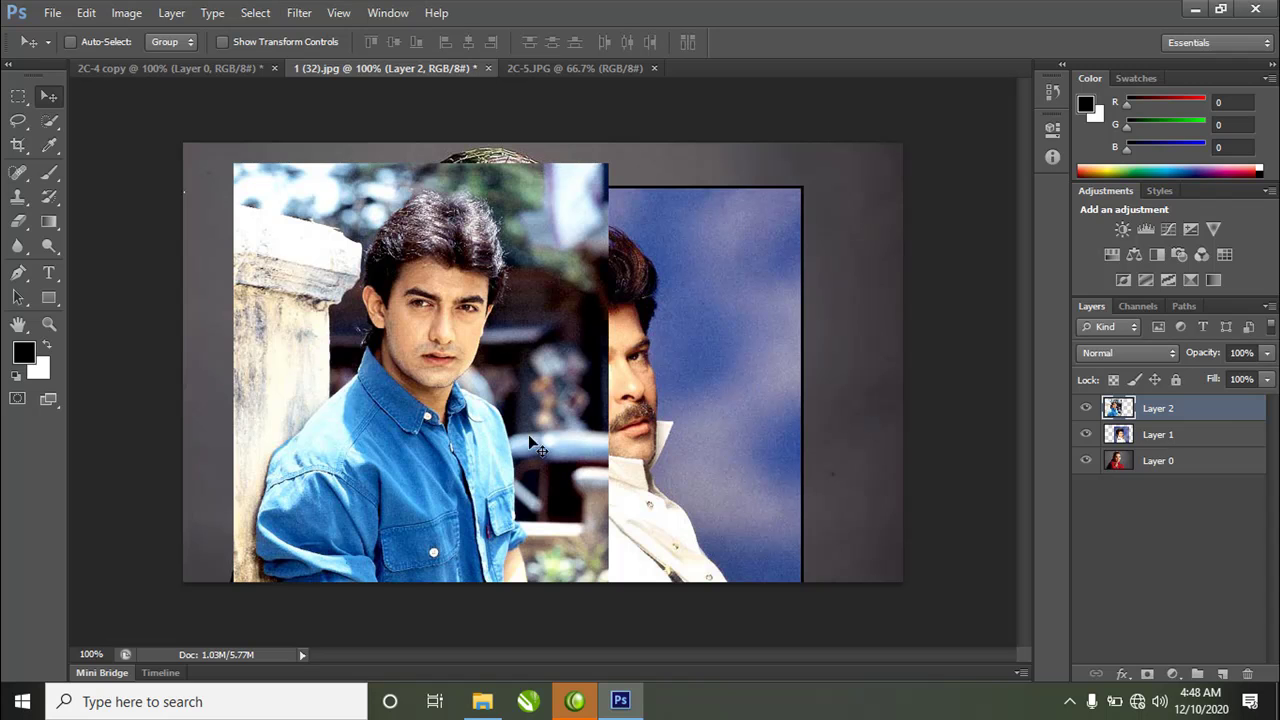
click(575, 70)
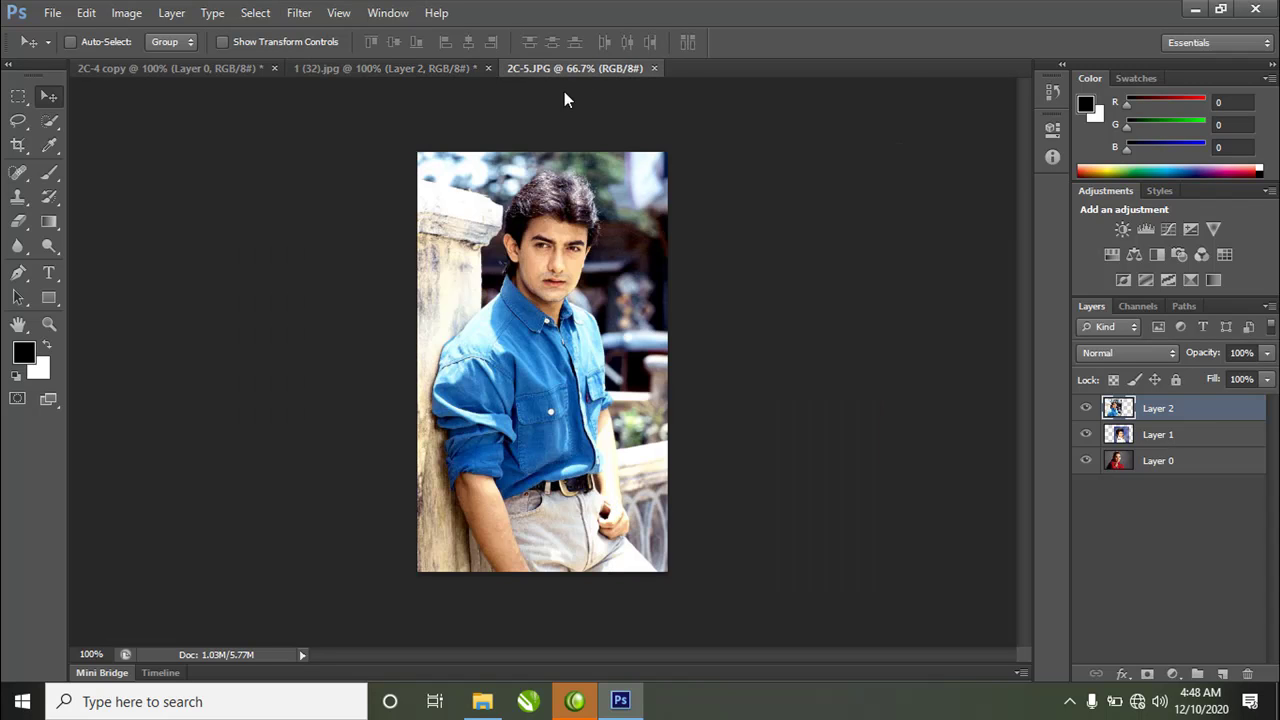
click(654, 68)
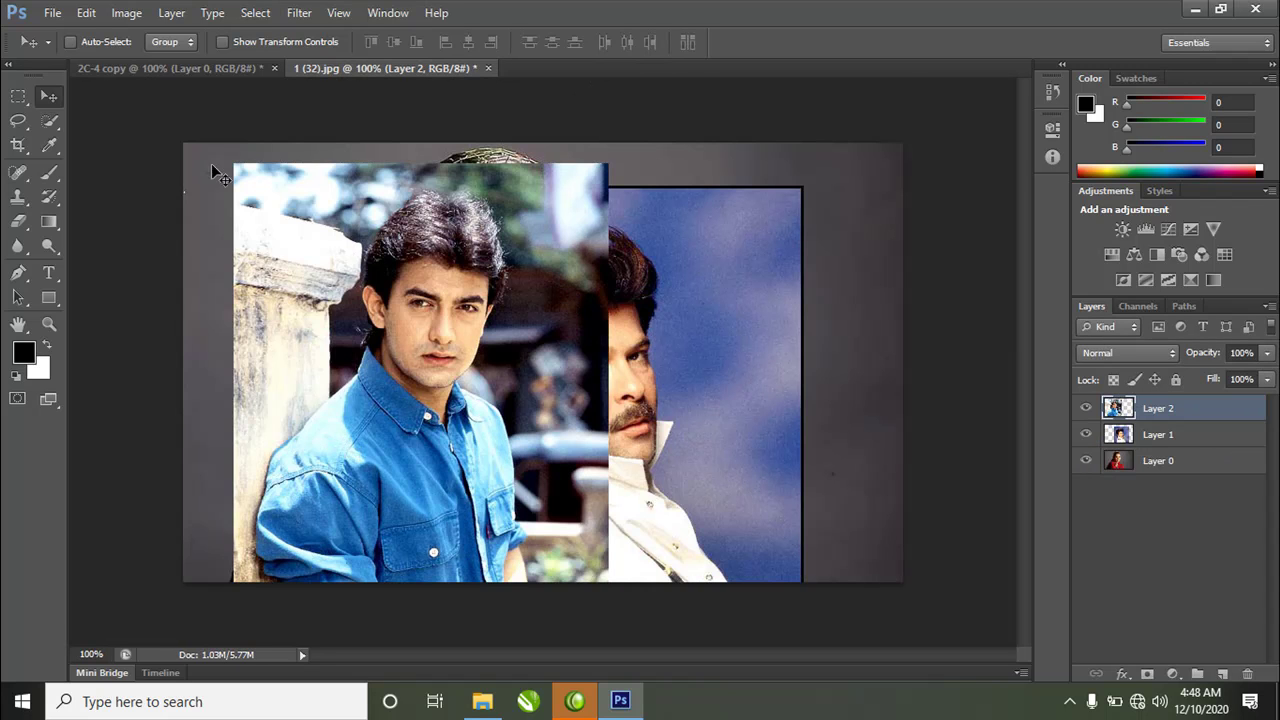
click(205, 67)
click(274, 68)
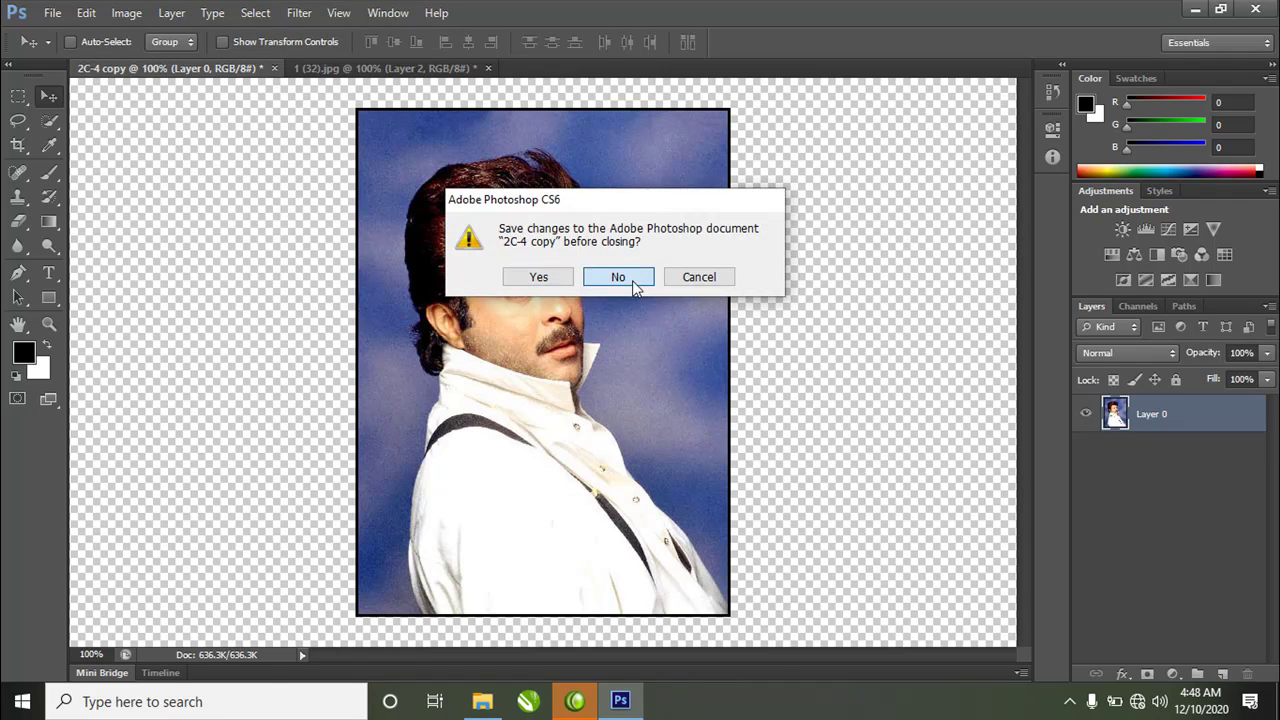
click(617, 275)
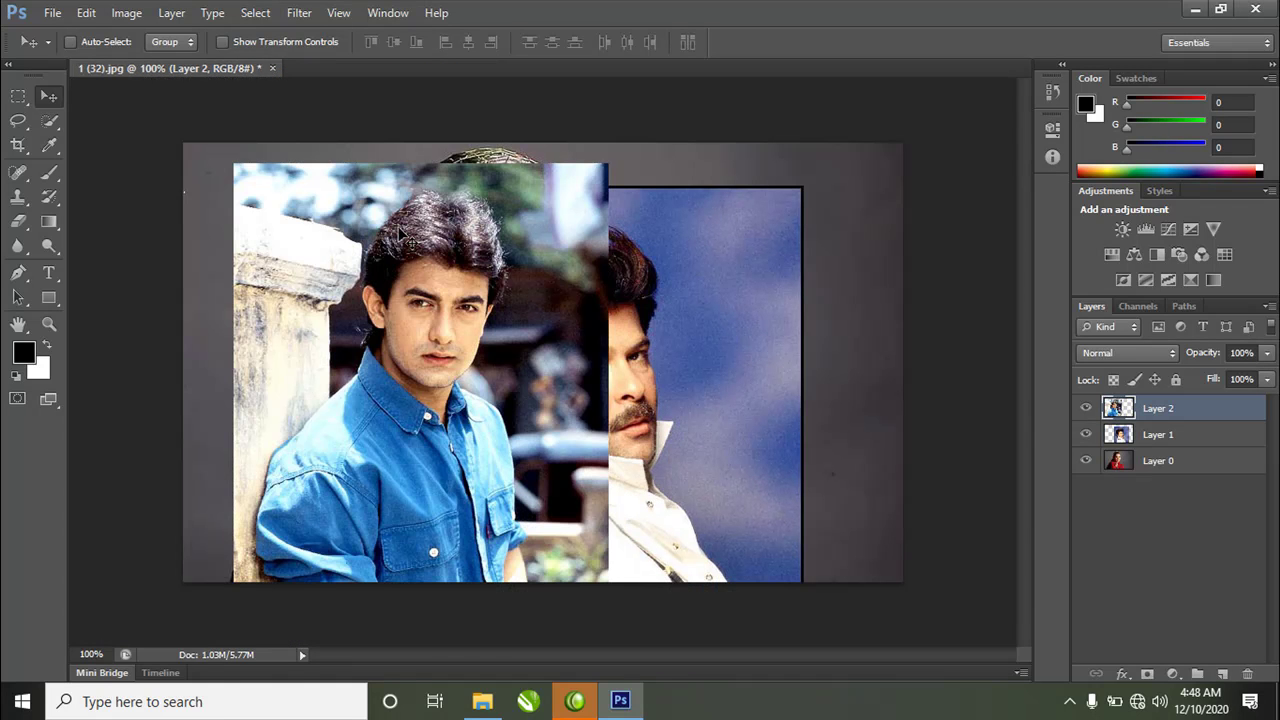
Step: Open the image 141411 from the selection folder
key(ctrl+o)
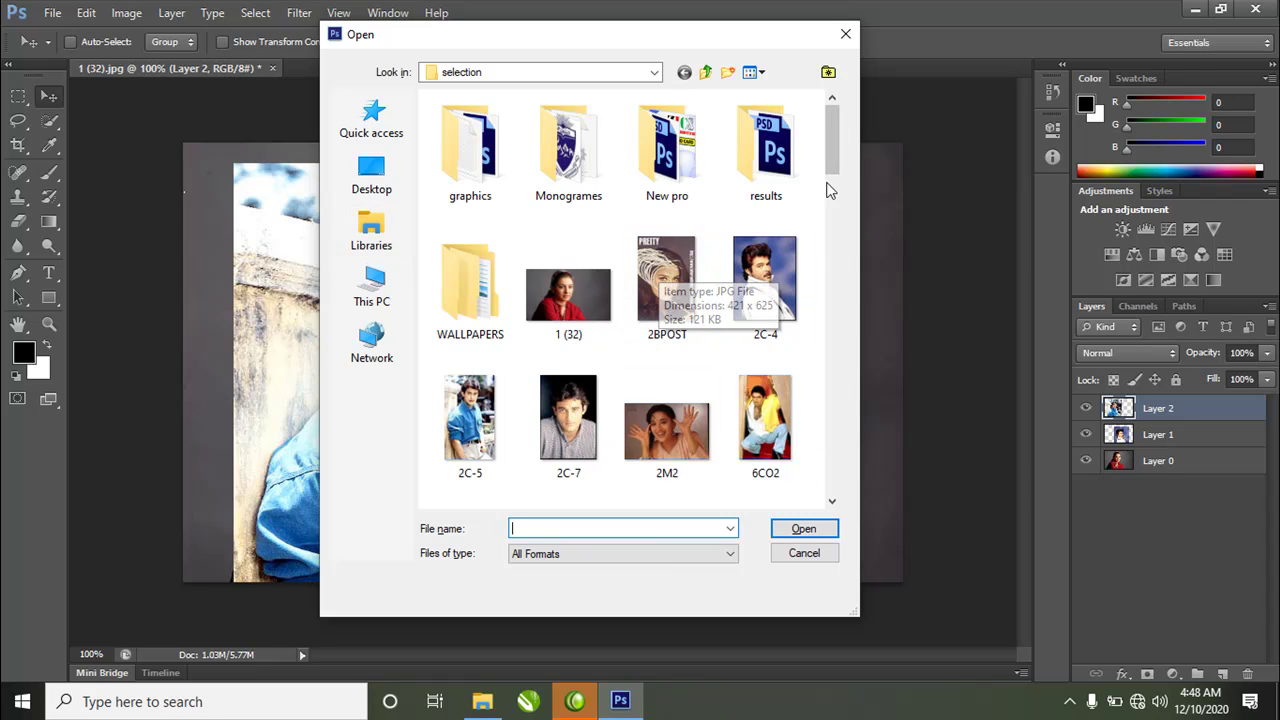
scroll(834, 170, down, 5)
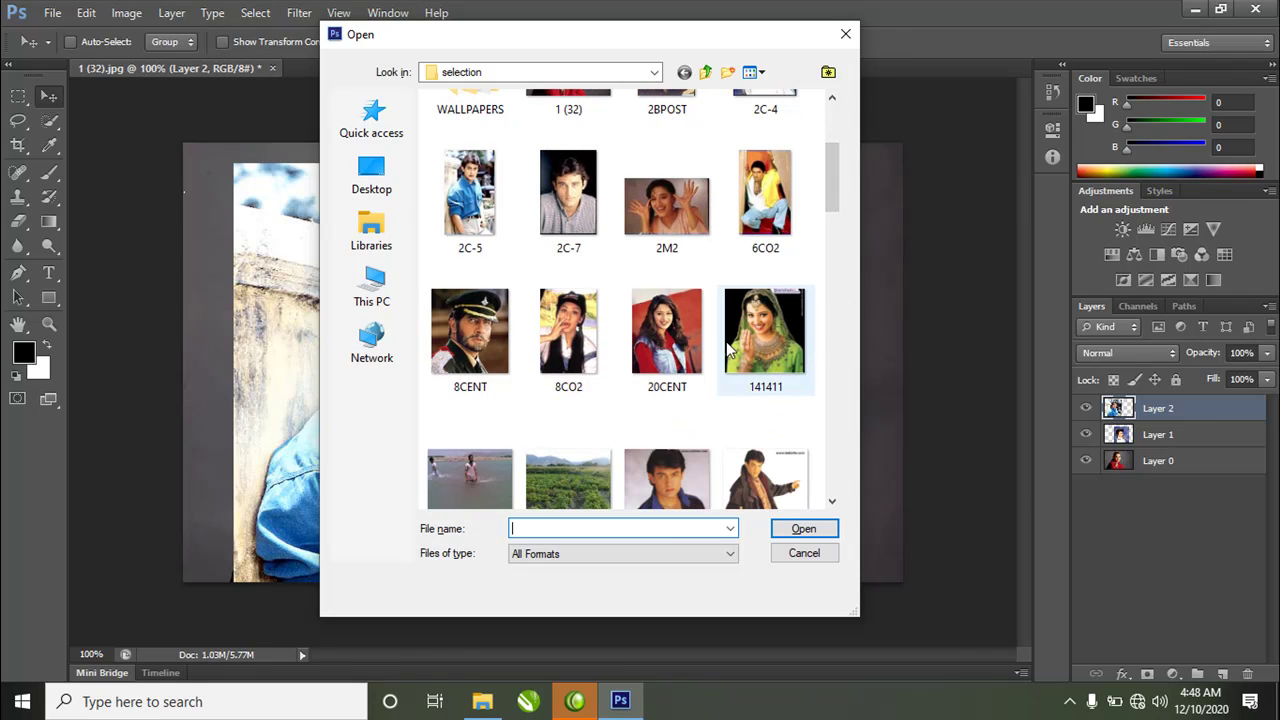
double_click(772, 330)
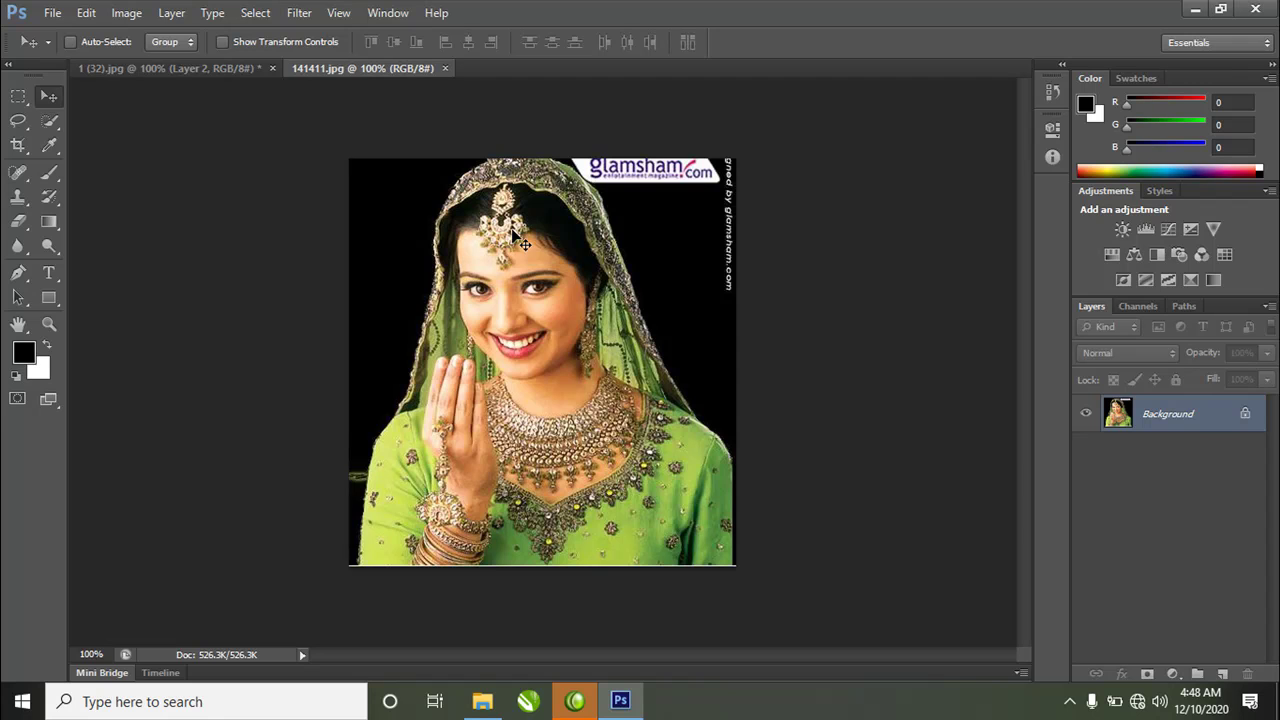
Step: Transfer the green-dress photo into 1 (32).jpg, position it near the canvas centre, and close 141411.jpg
drag(511, 228, 459, 346)
drag(461, 395, 507, 322)
click(358, 68)
click(444, 68)
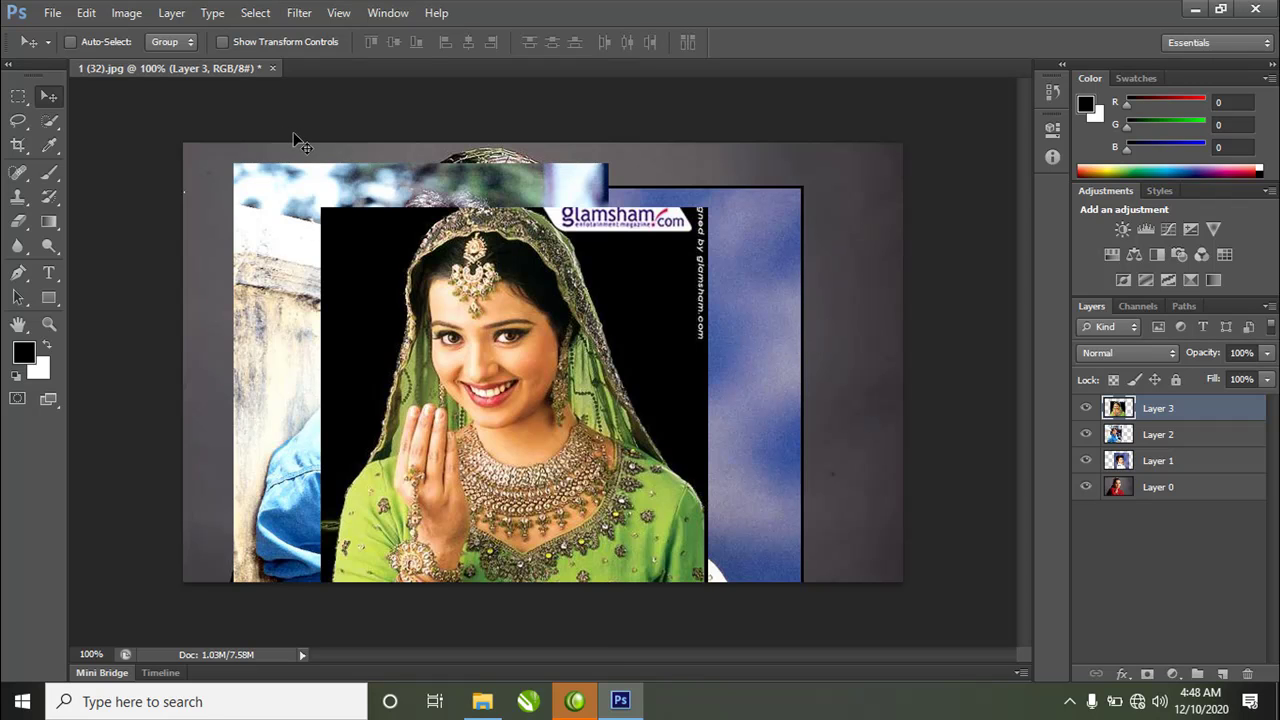
Step: Show the transform controls, scale Layer 3 to about 44%, and place it at the canvas's bottom edge, right of centre
click(274, 42)
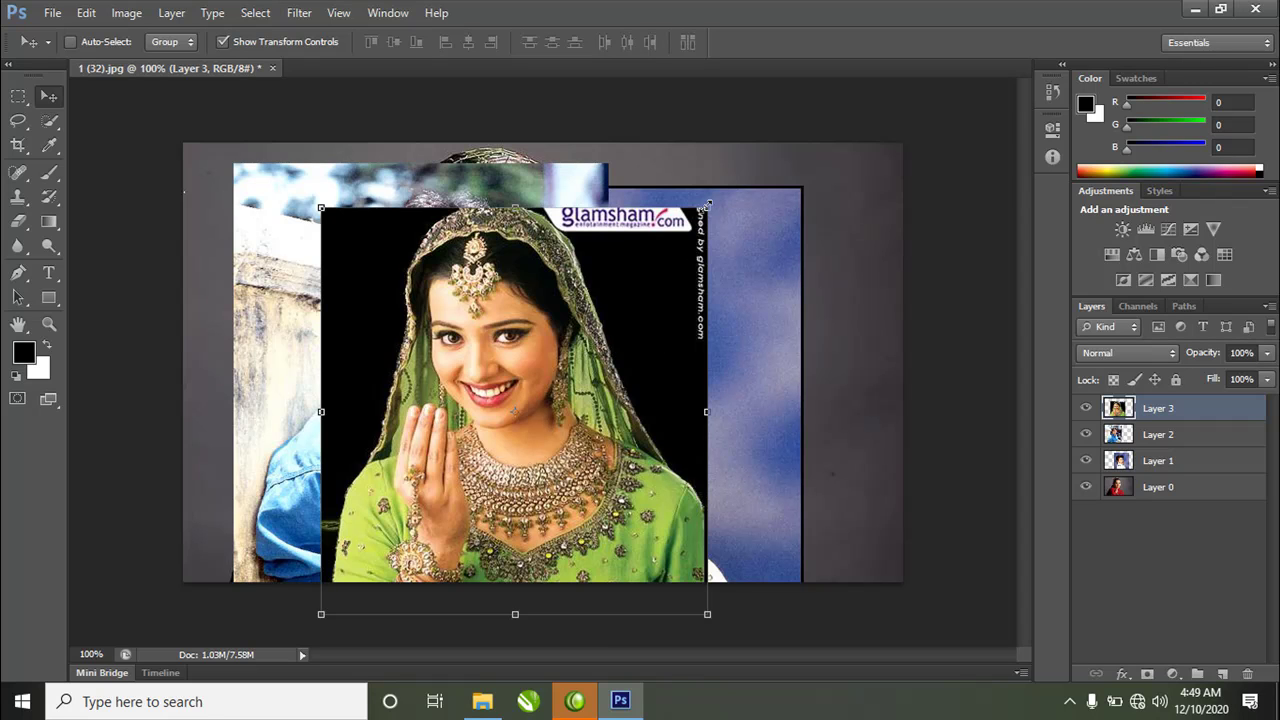
drag(705, 205, 523, 476)
drag(431, 492, 642, 459)
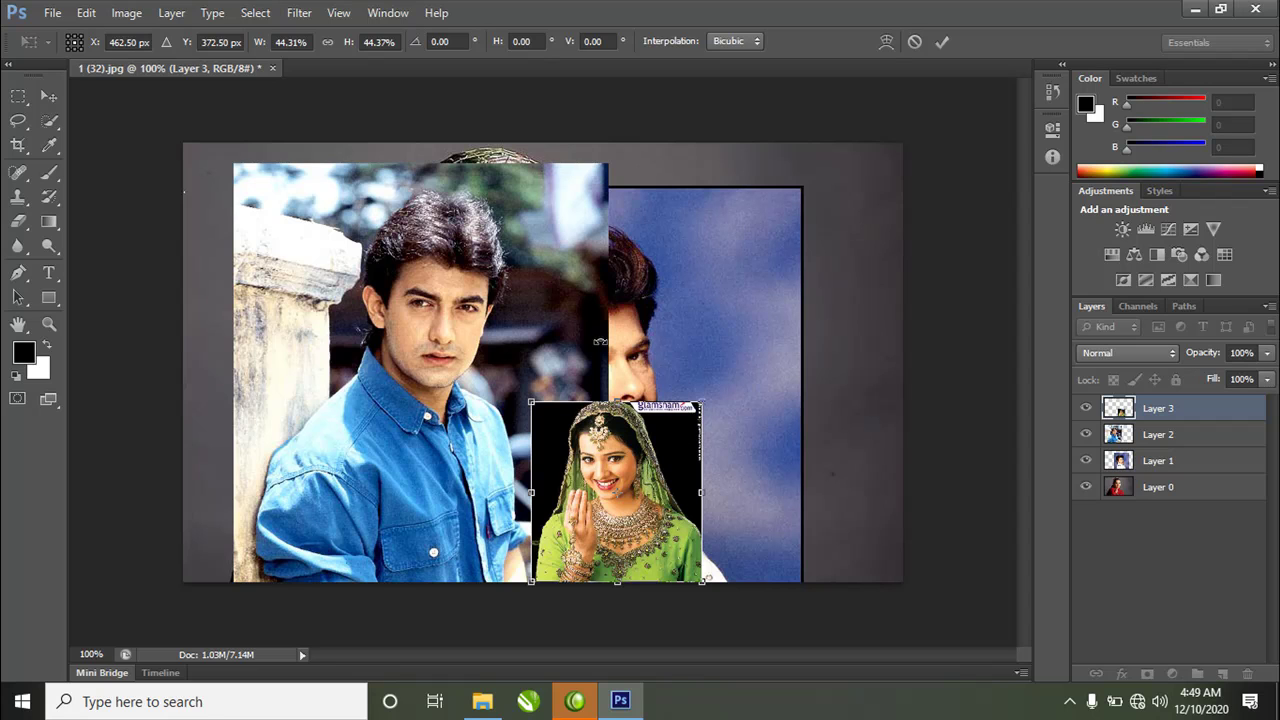
key(Return)
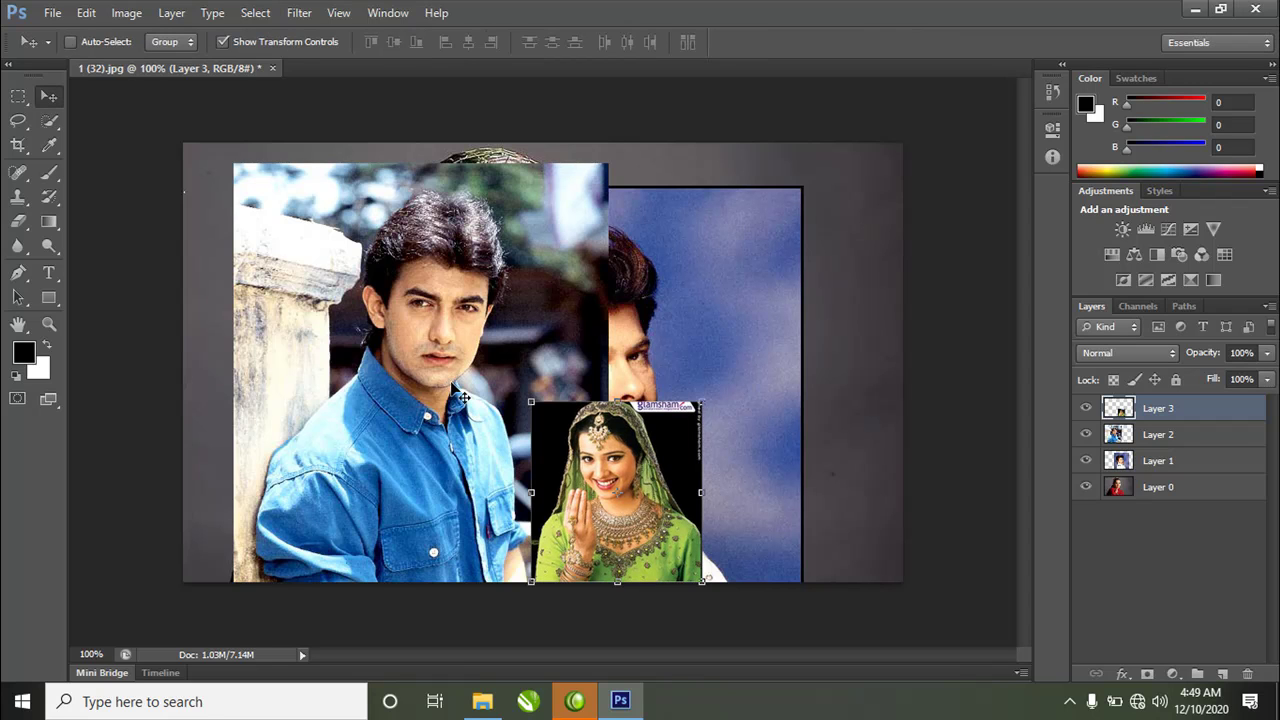
Step: Scale Layer 2 to about 46% and move it behind Layer 3, matching its width and bottom edge, and apply the transformation
click(1158, 436)
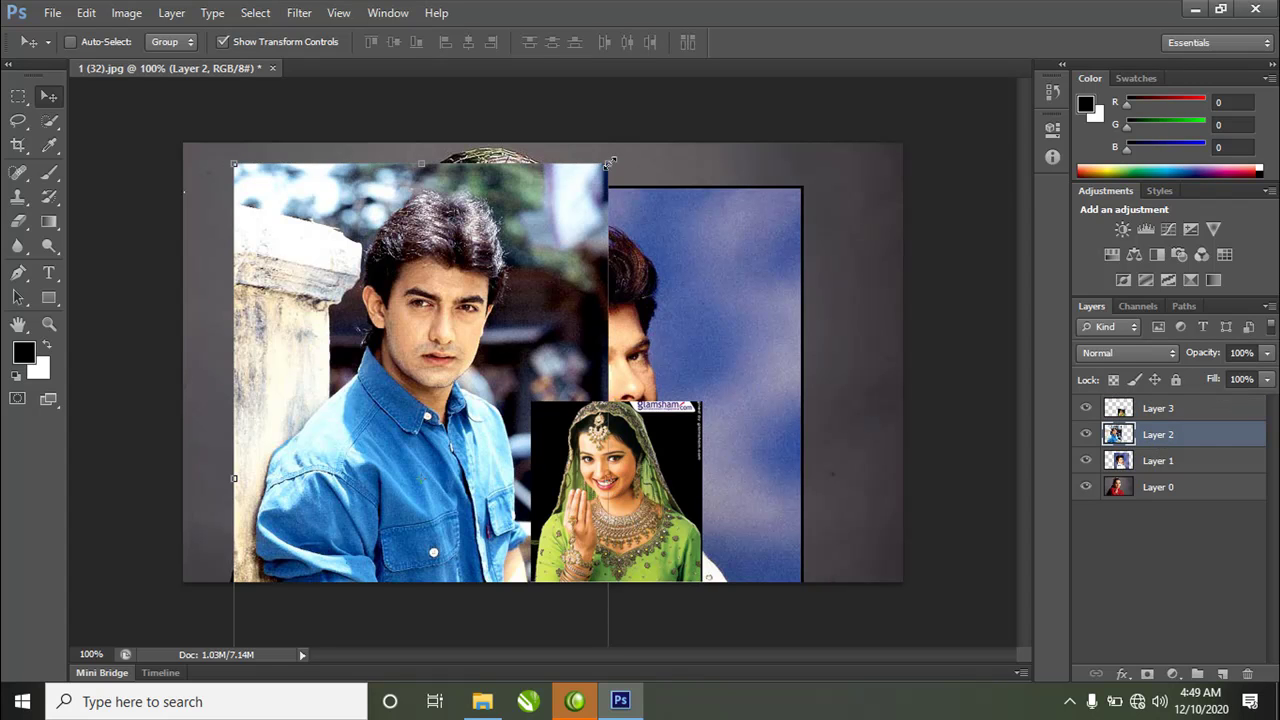
drag(609, 162, 503, 340)
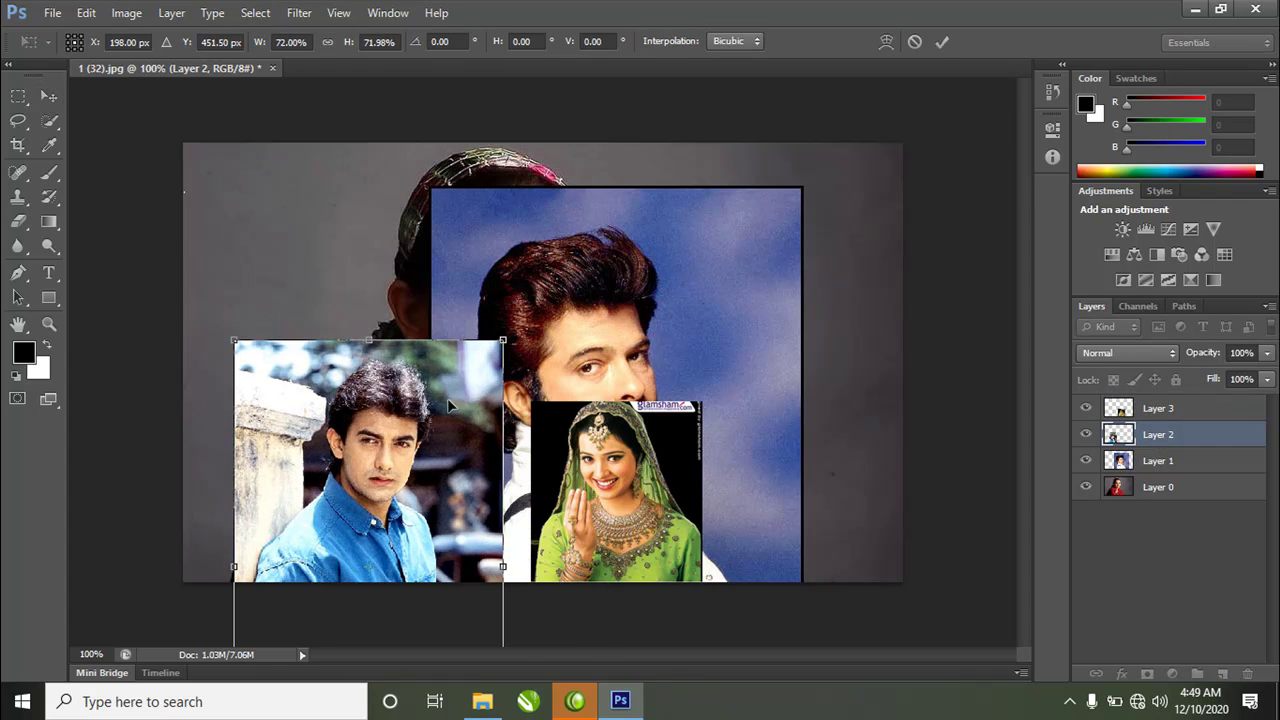
drag(296, 470, 583, 248)
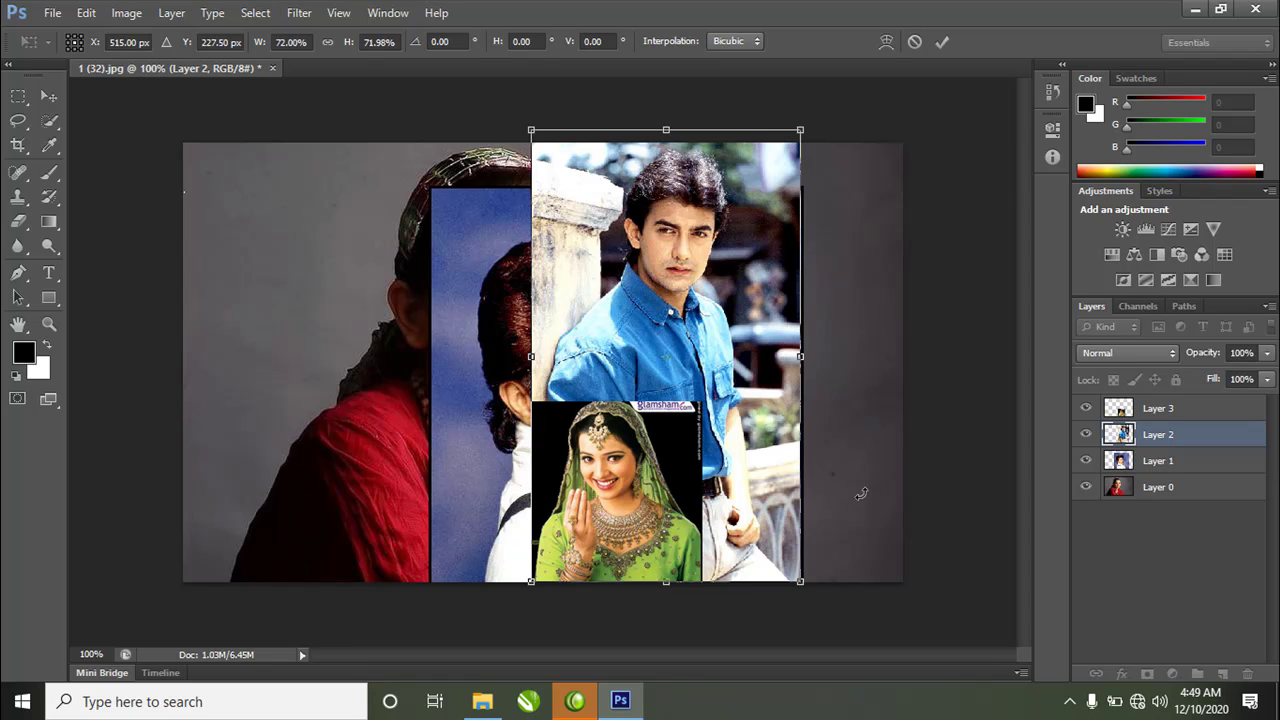
drag(801, 133, 703, 297)
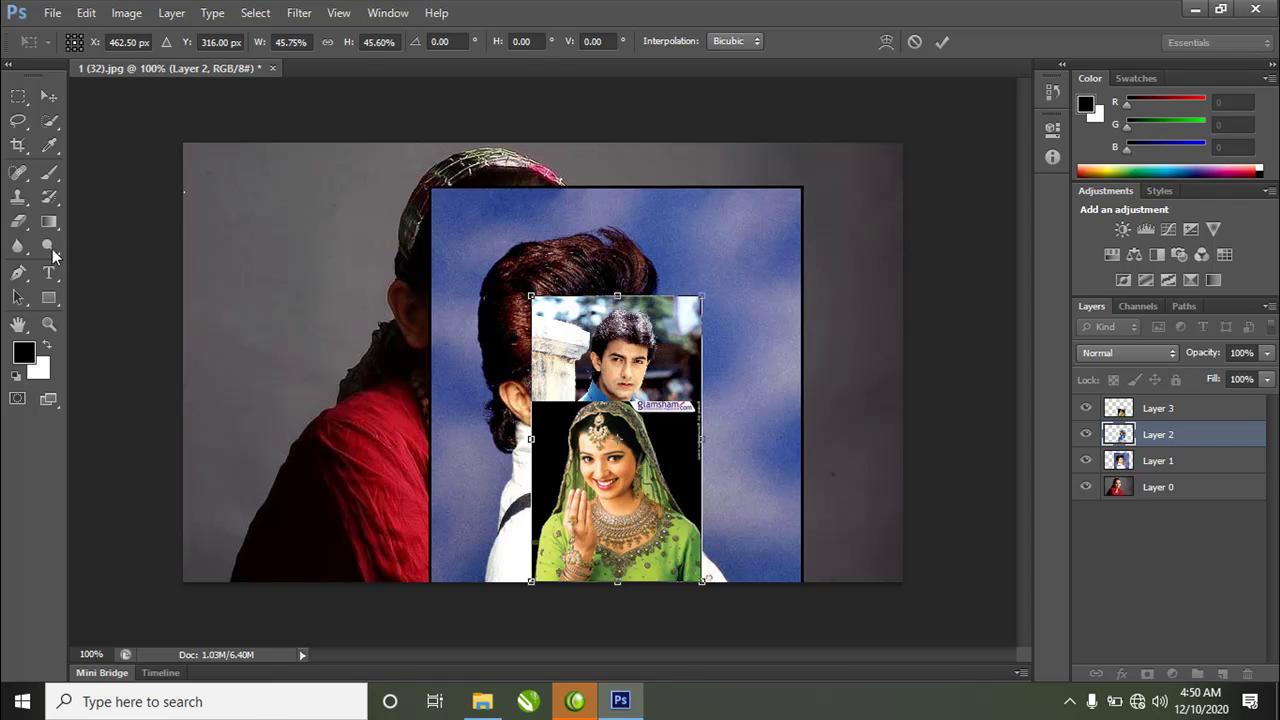
click(48, 96)
click(543, 277)
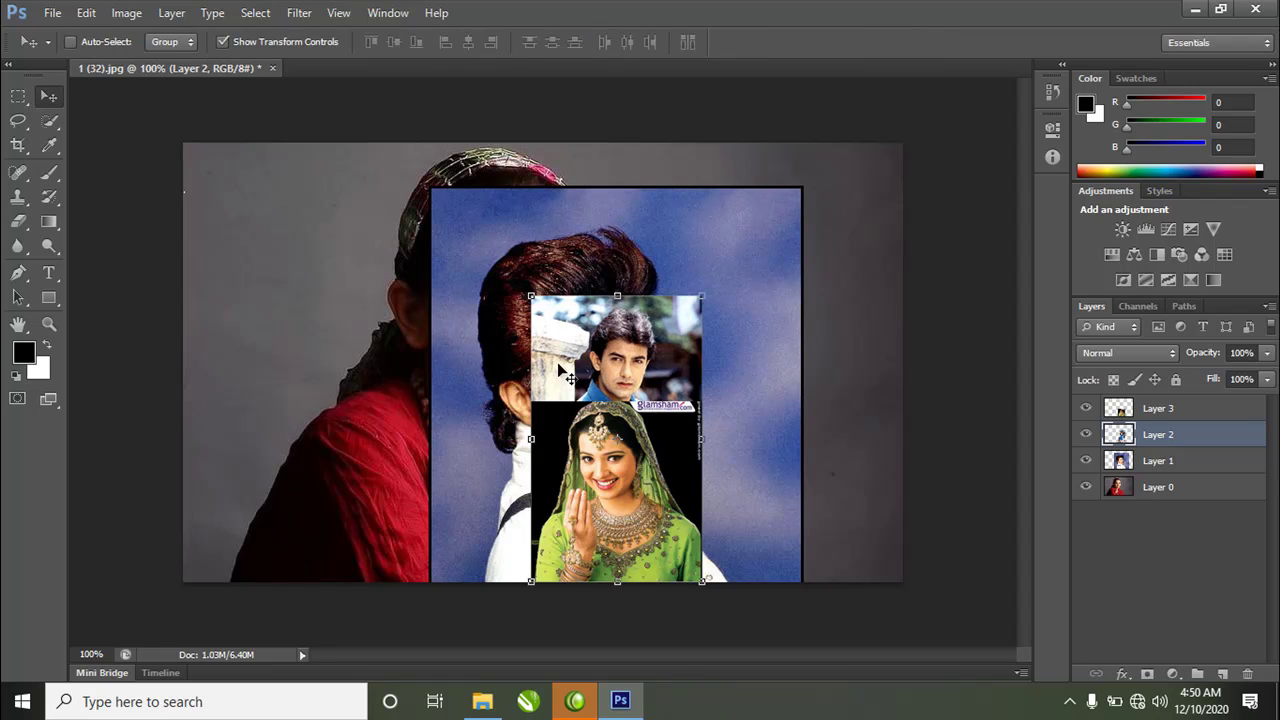
Step: Scale Layer 1 to about 46%, place it behind the Layer 2 and Layer 3 photos, and apply the transformation
click(1156, 461)
drag(806, 189, 696, 336)
drag(468, 440, 562, 337)
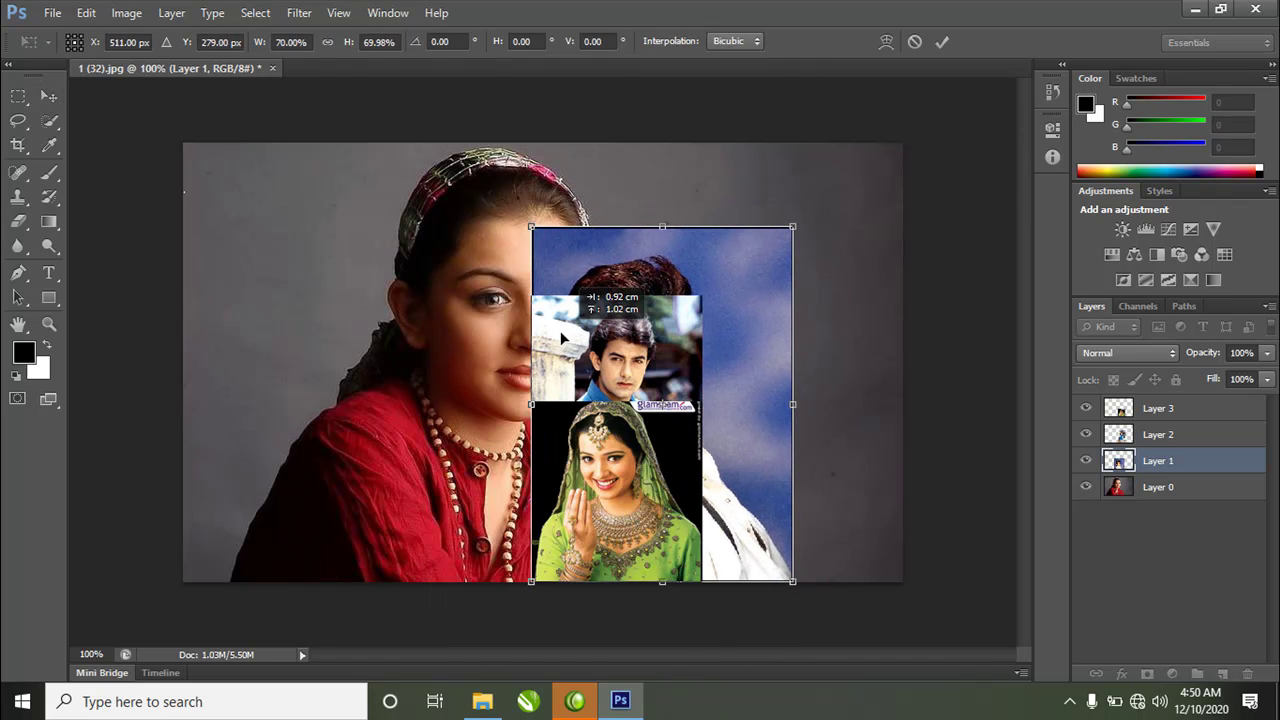
drag(792, 227, 686, 338)
click(48, 95)
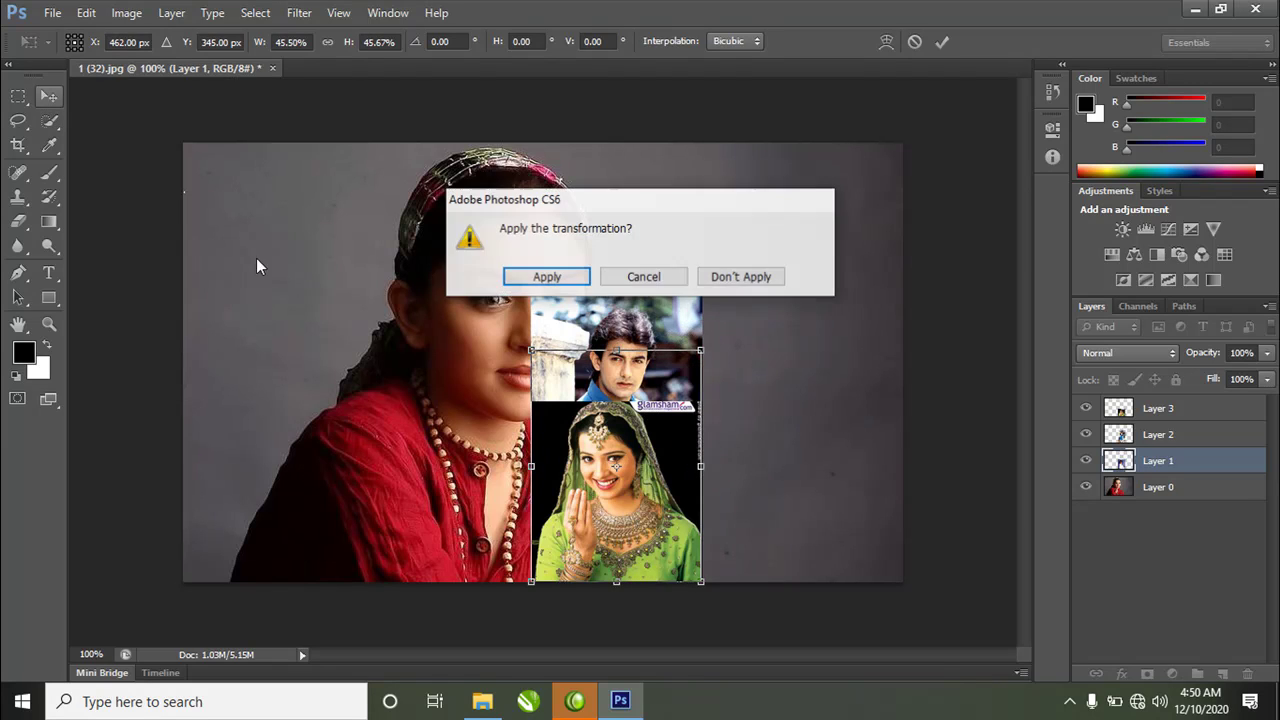
click(566, 265)
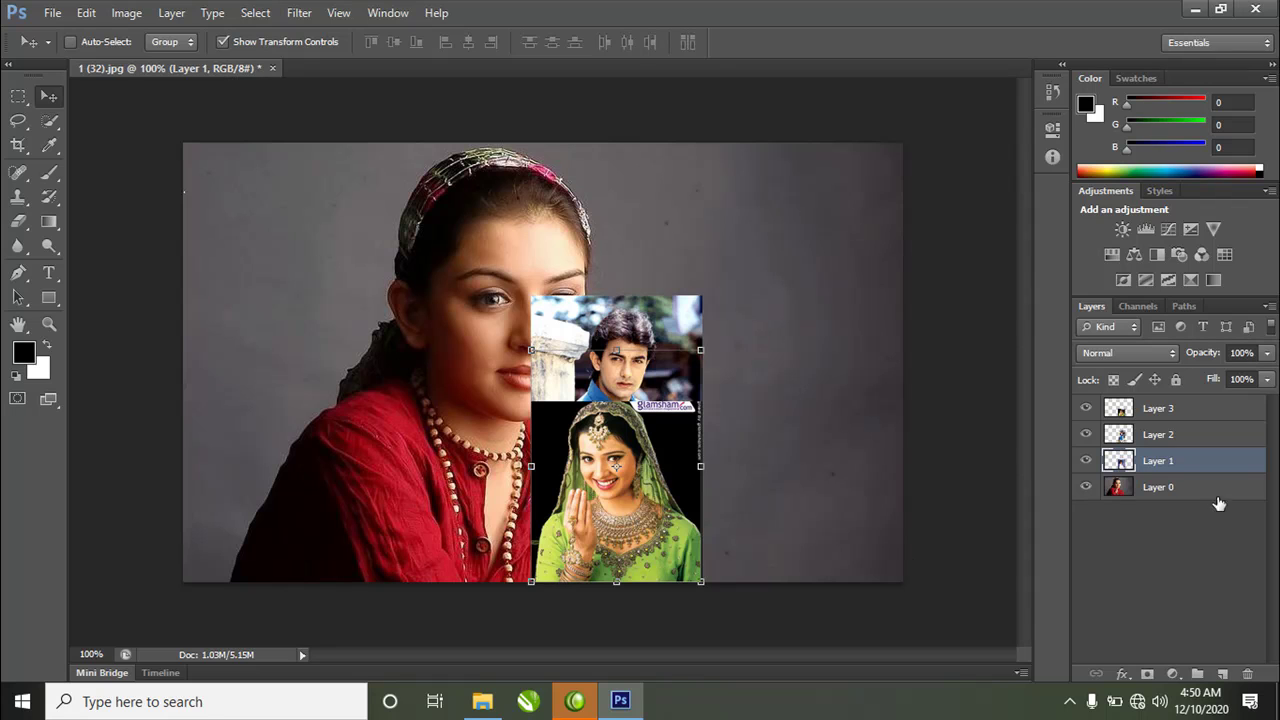
Step: Select Layer 3 and move the green-dress photo up and left, over the left side of the red-dress portrait
click(1158, 437)
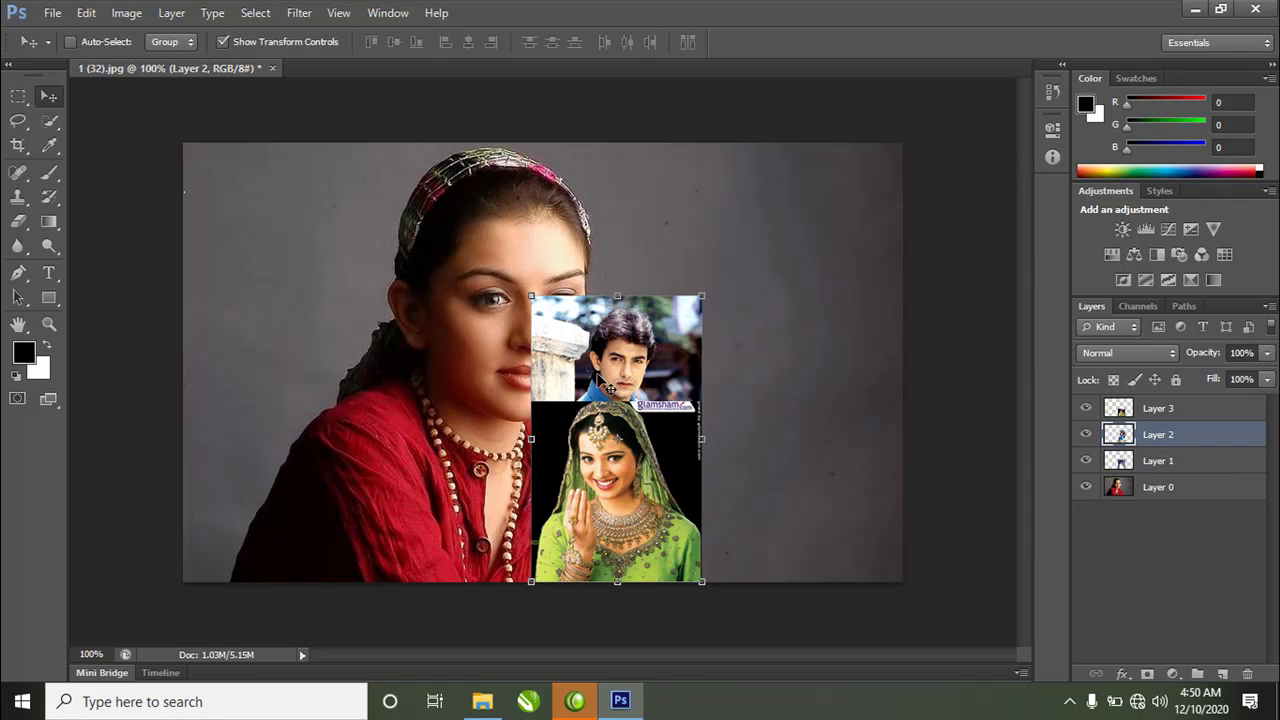
click(1150, 412)
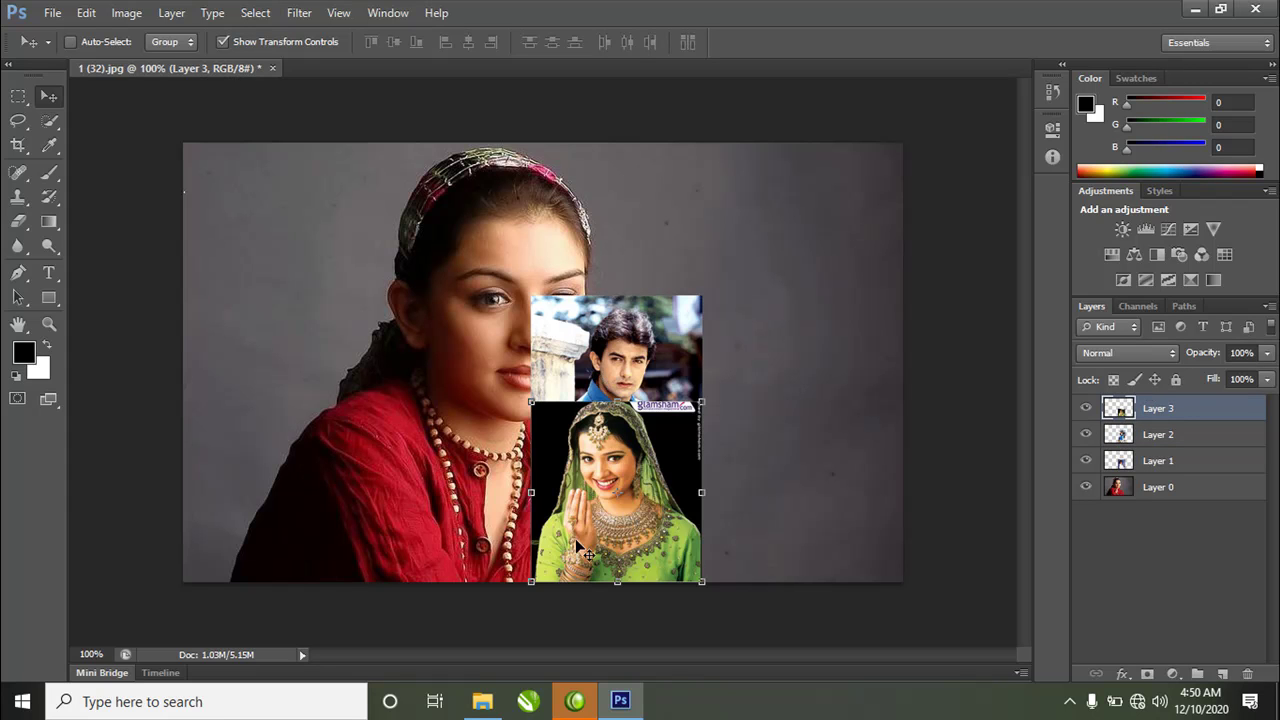
drag(654, 508, 402, 392)
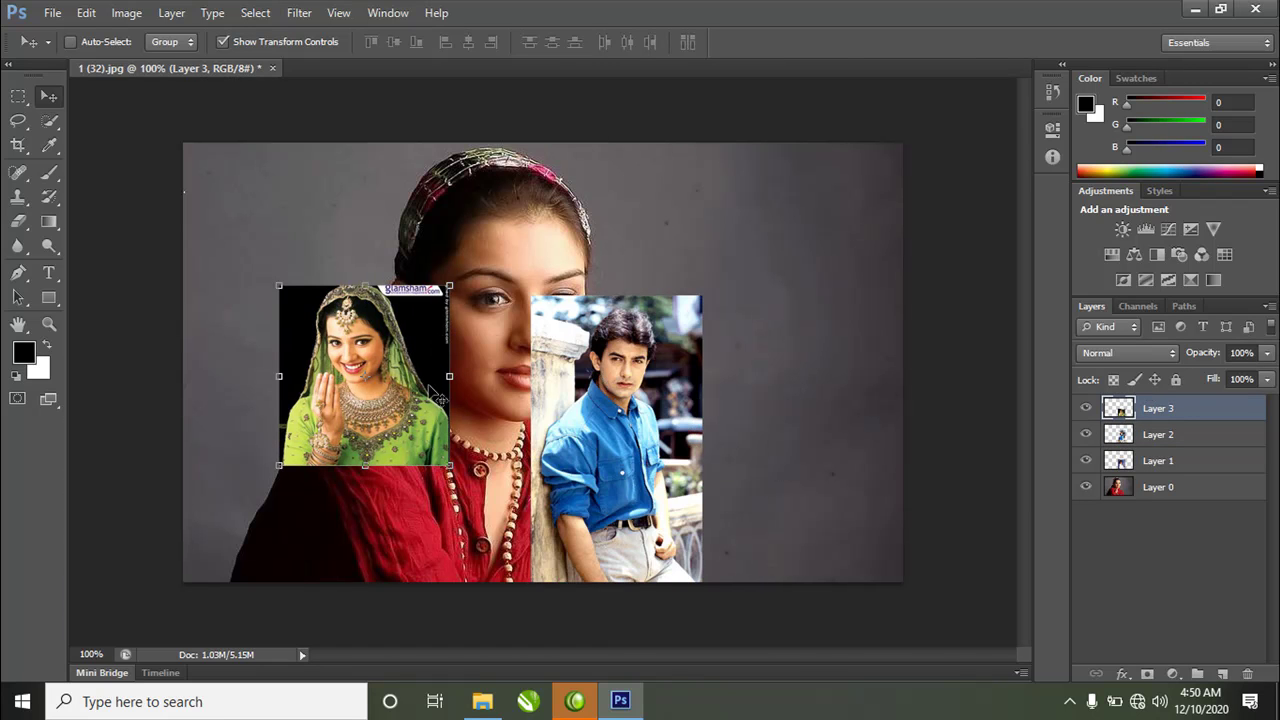
Step: Move the Layer 2 blue-shirt photo straight up until its bottom edge meets the top of the Layer 1 photo
click(1152, 436)
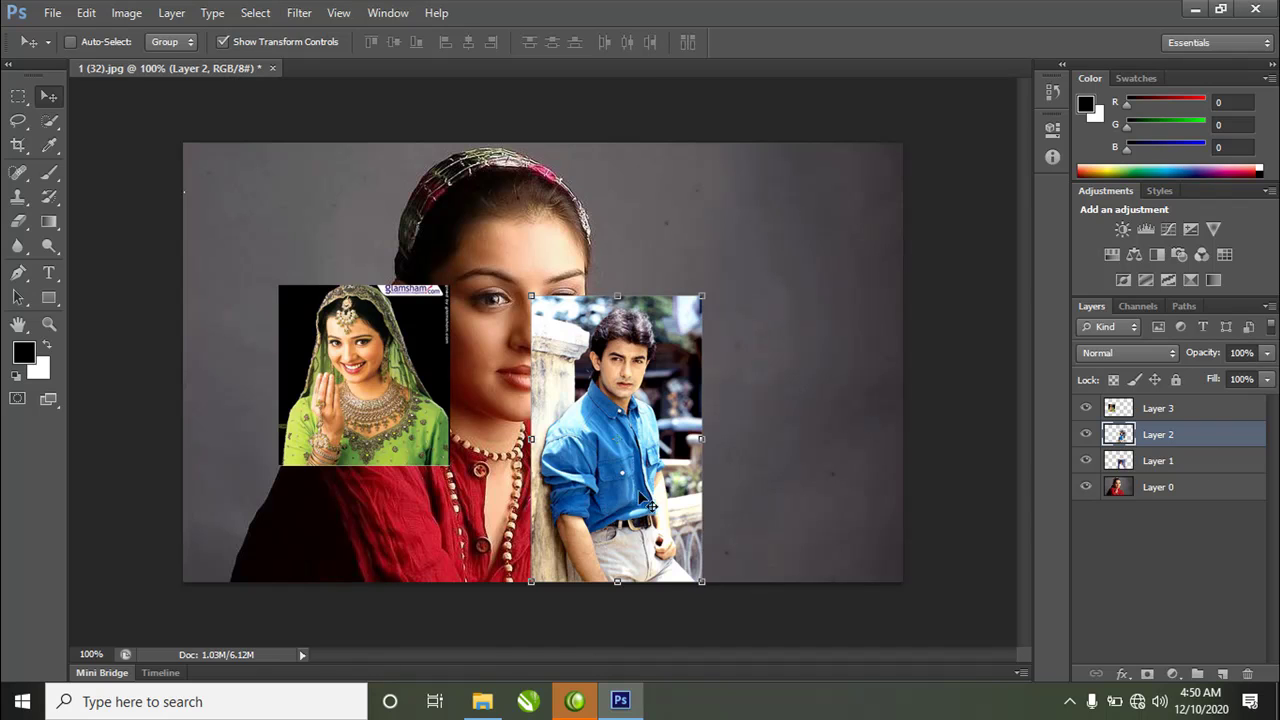
drag(657, 483, 660, 251)
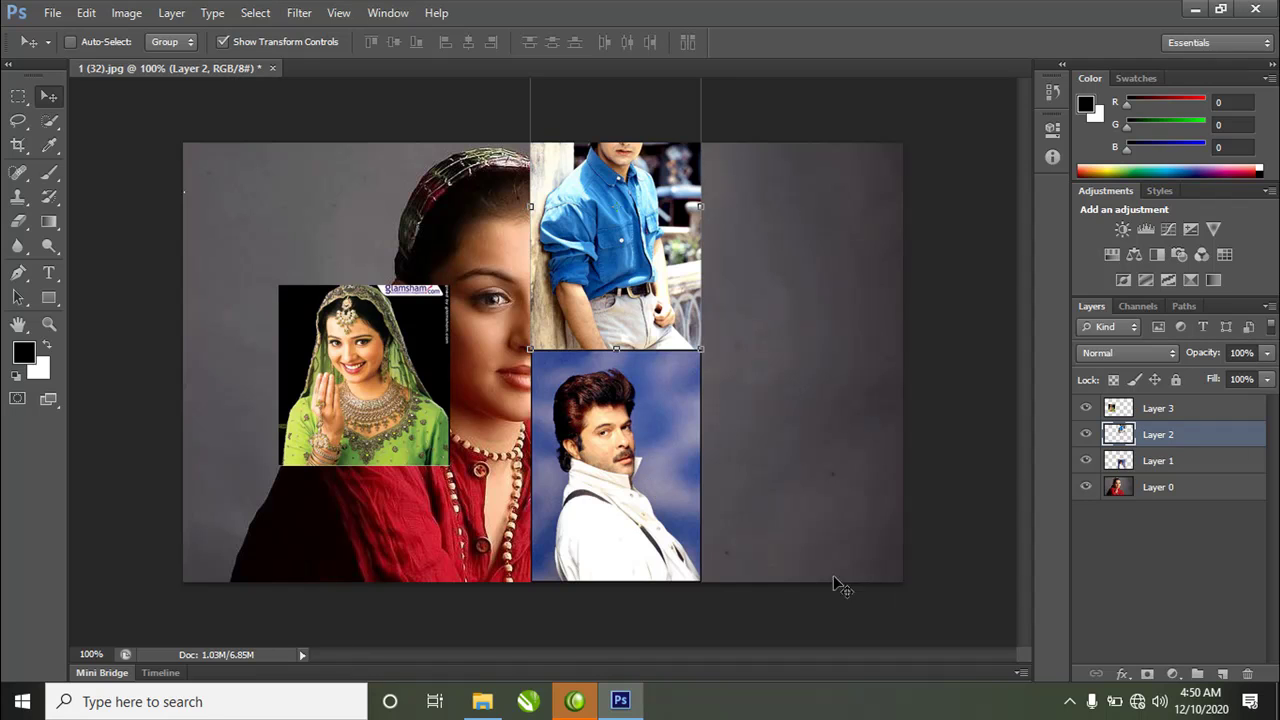
Step: Select Layers 1 to 3 together, scale them to about 63%, place them at the canvas's bottom edge, and apply the transformation
click(1160, 408)
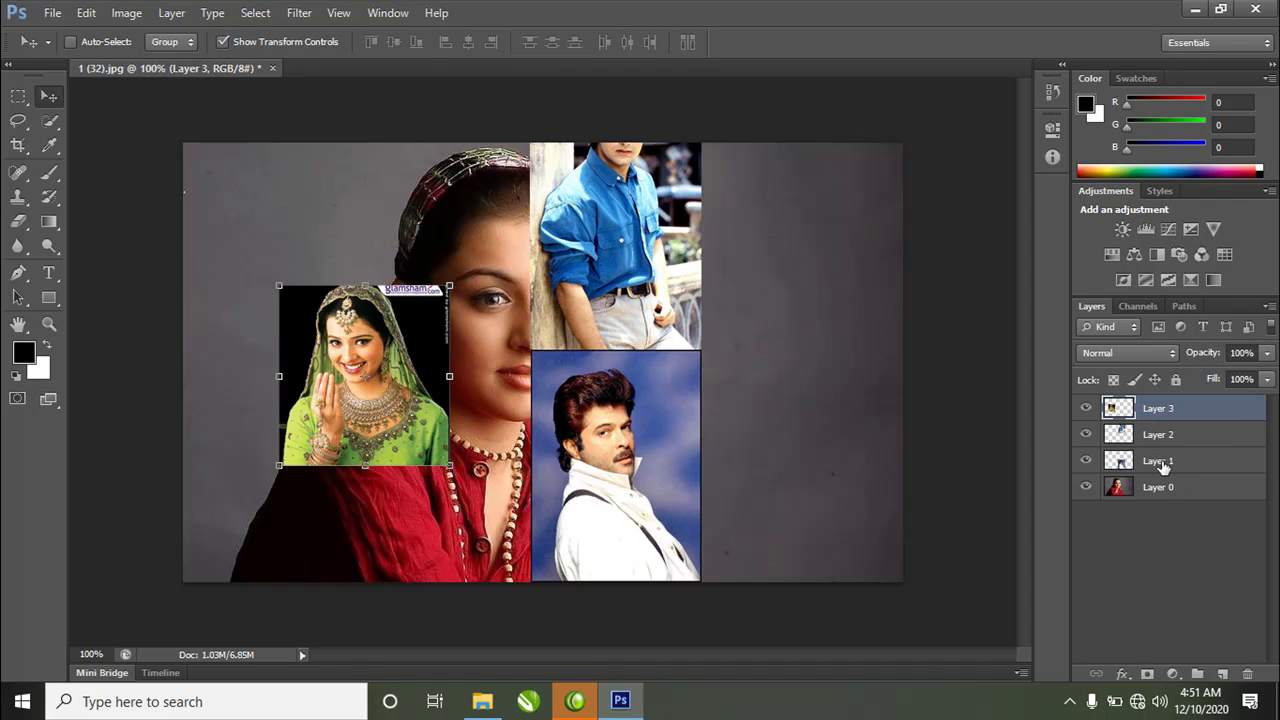
shift+click(1164, 462)
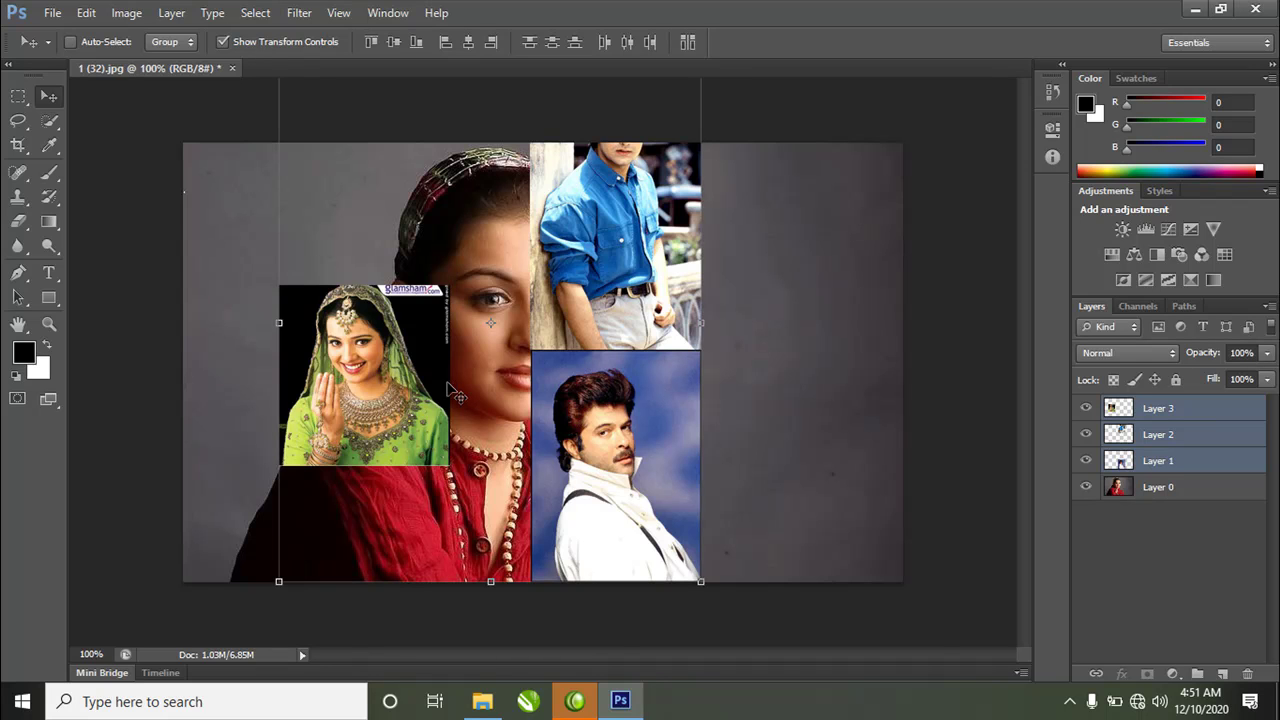
drag(279, 585, 434, 390)
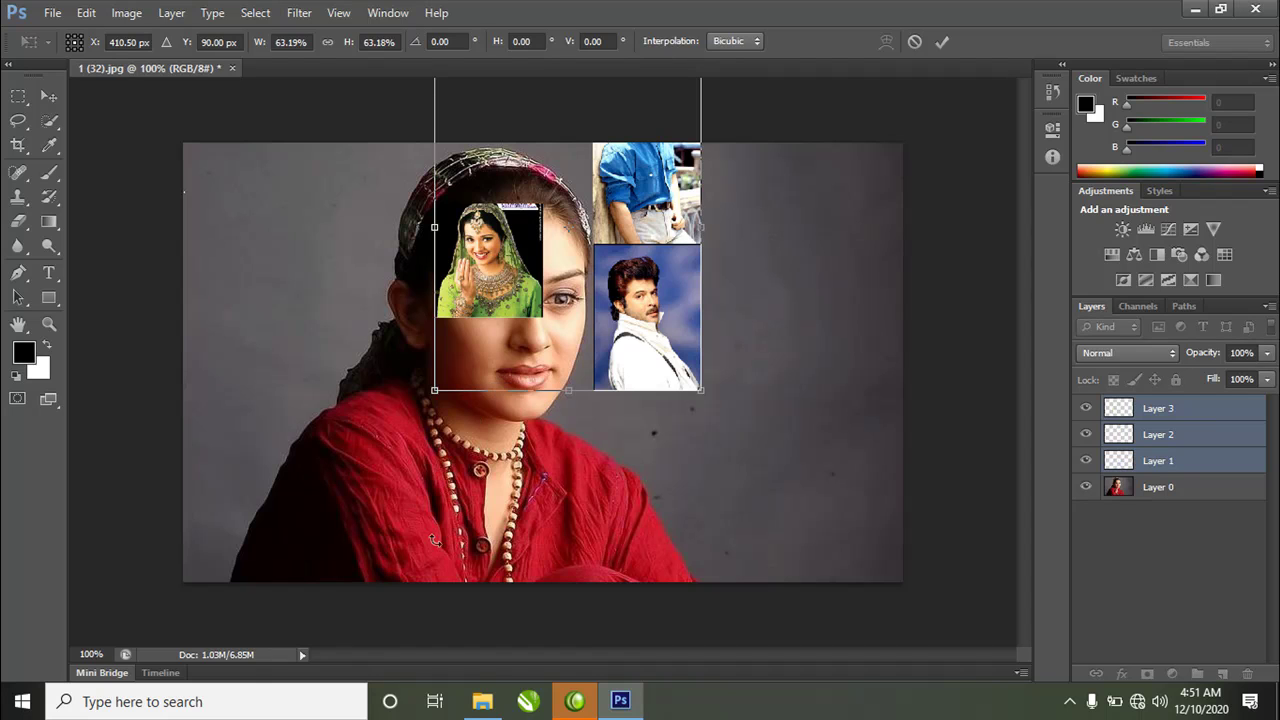
drag(580, 288, 553, 481)
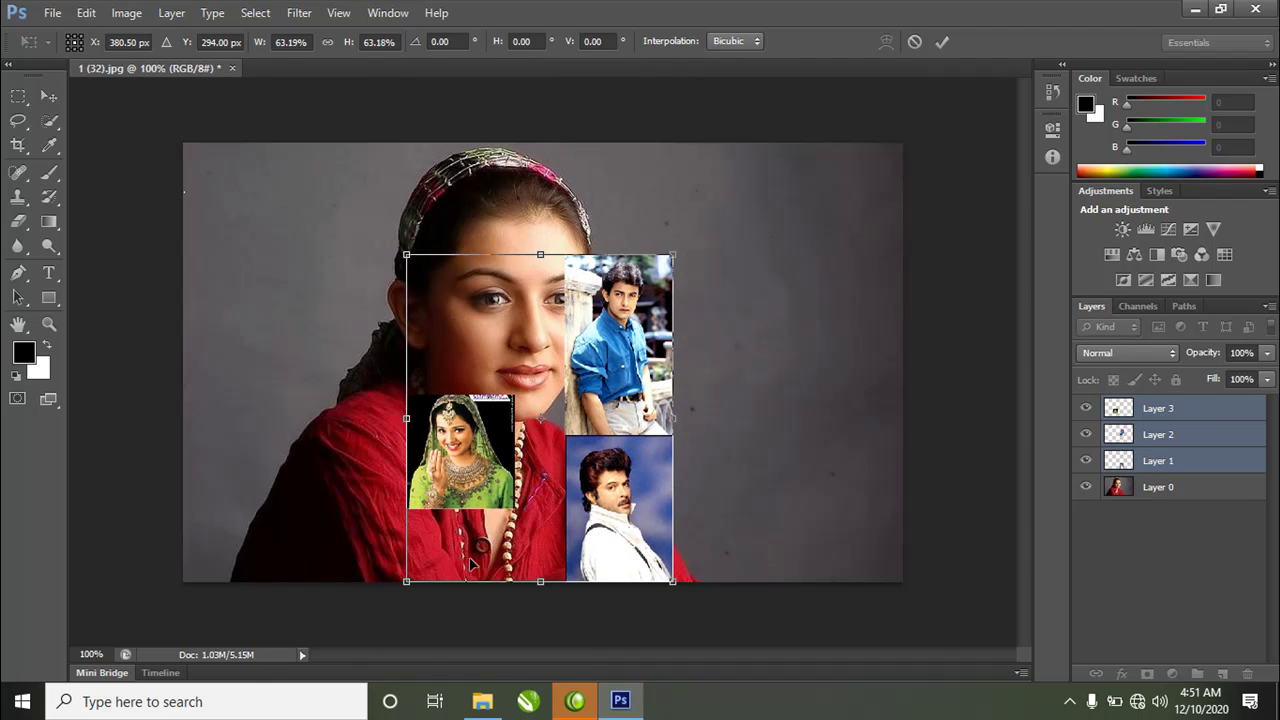
key(Return)
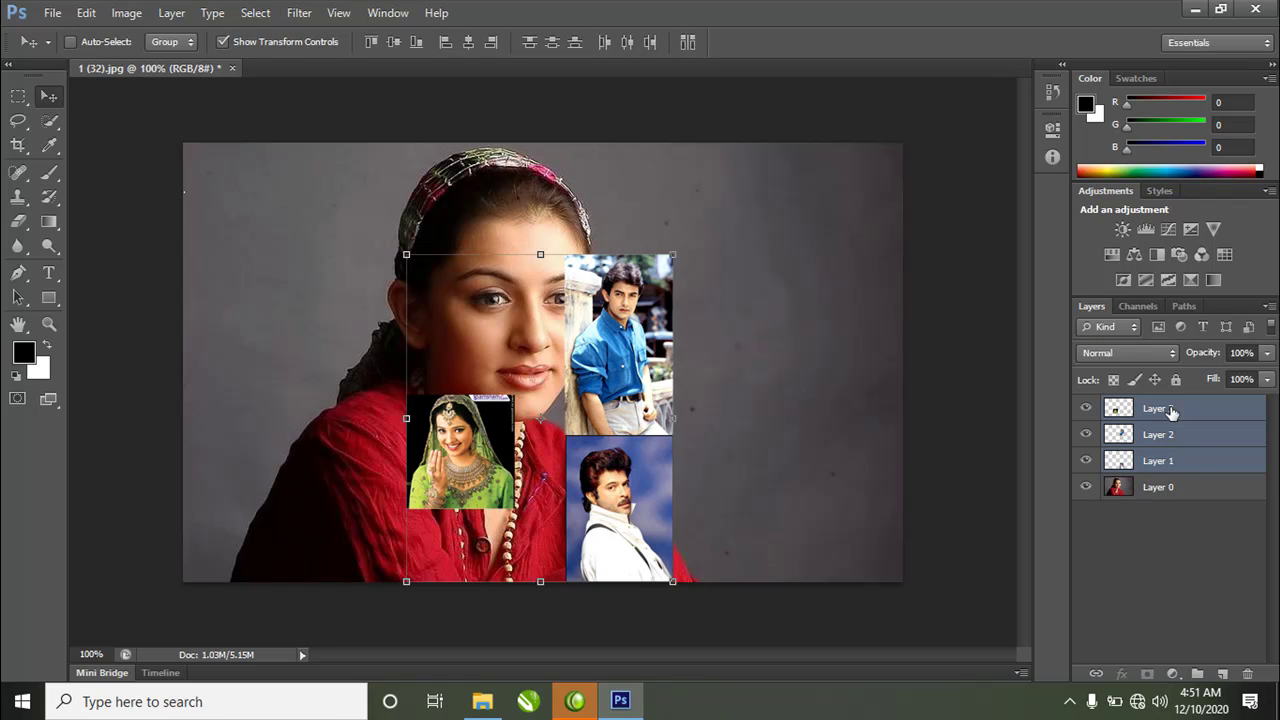
Step: Move the Layer 3 green-dress photo directly above the blue-shirt photo, aligned with the column and touching its top edge
click(1170, 409)
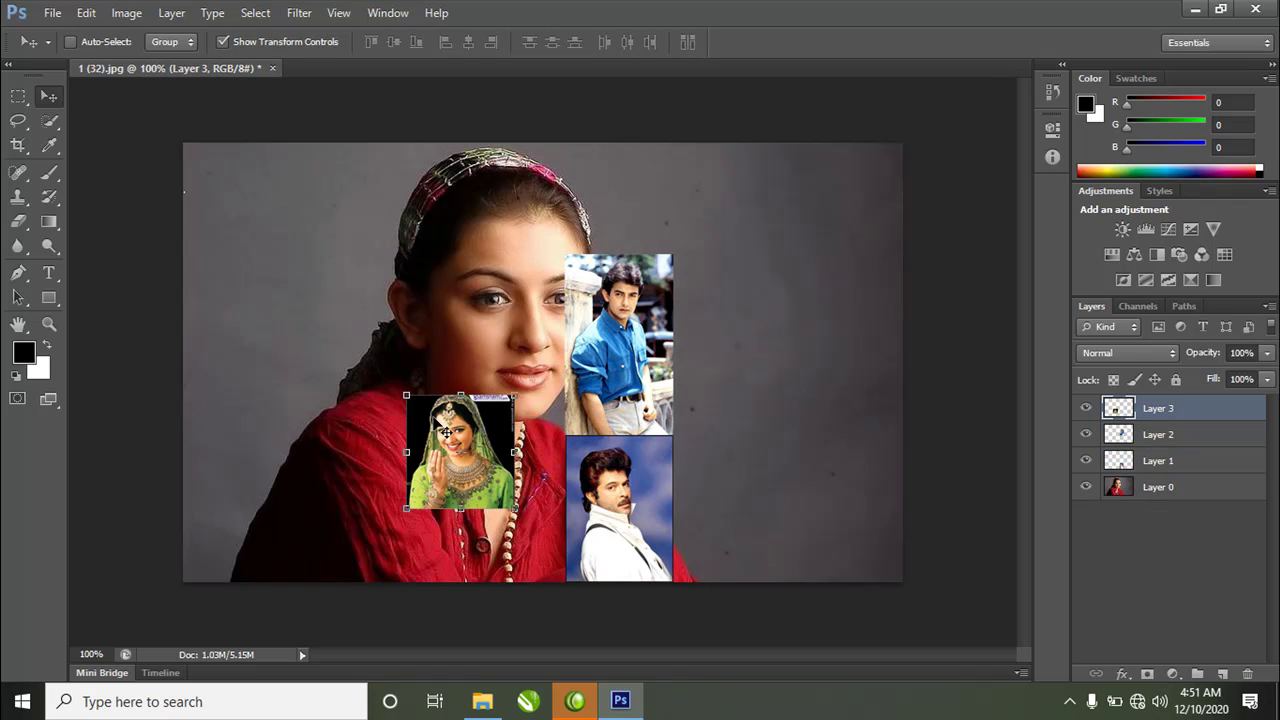
drag(426, 420, 588, 176)
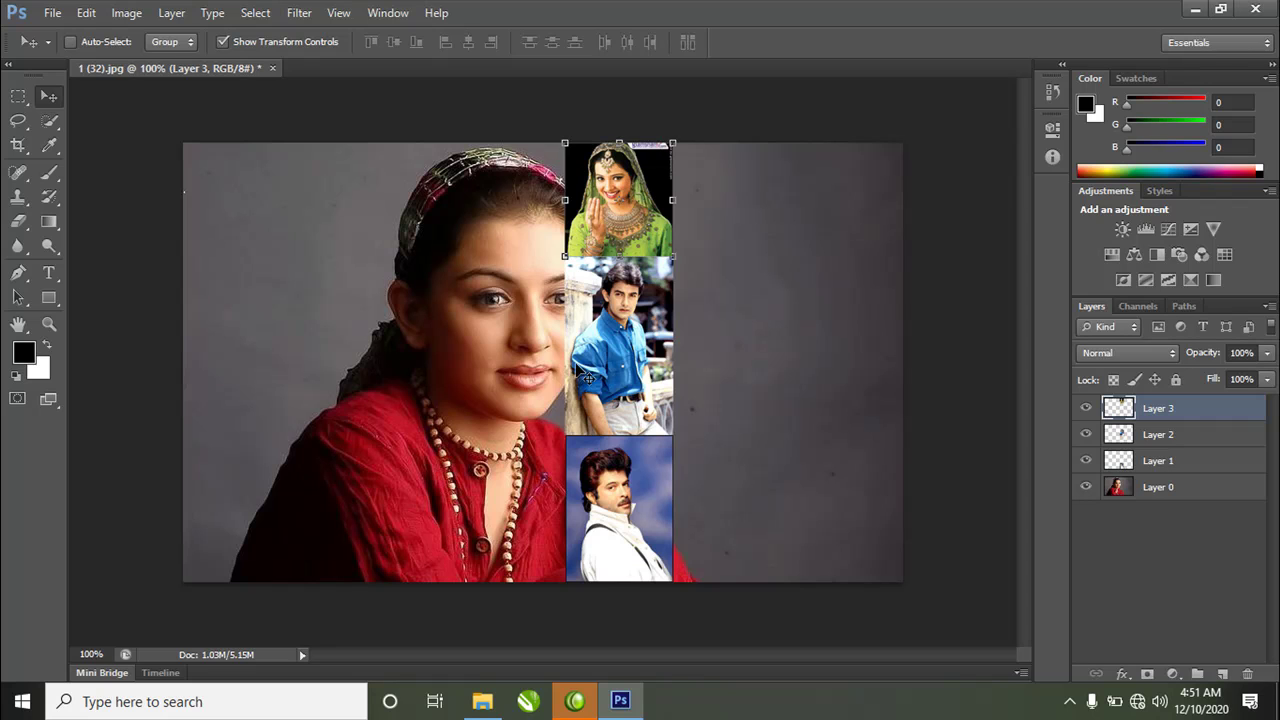
drag(655, 216, 652, 216)
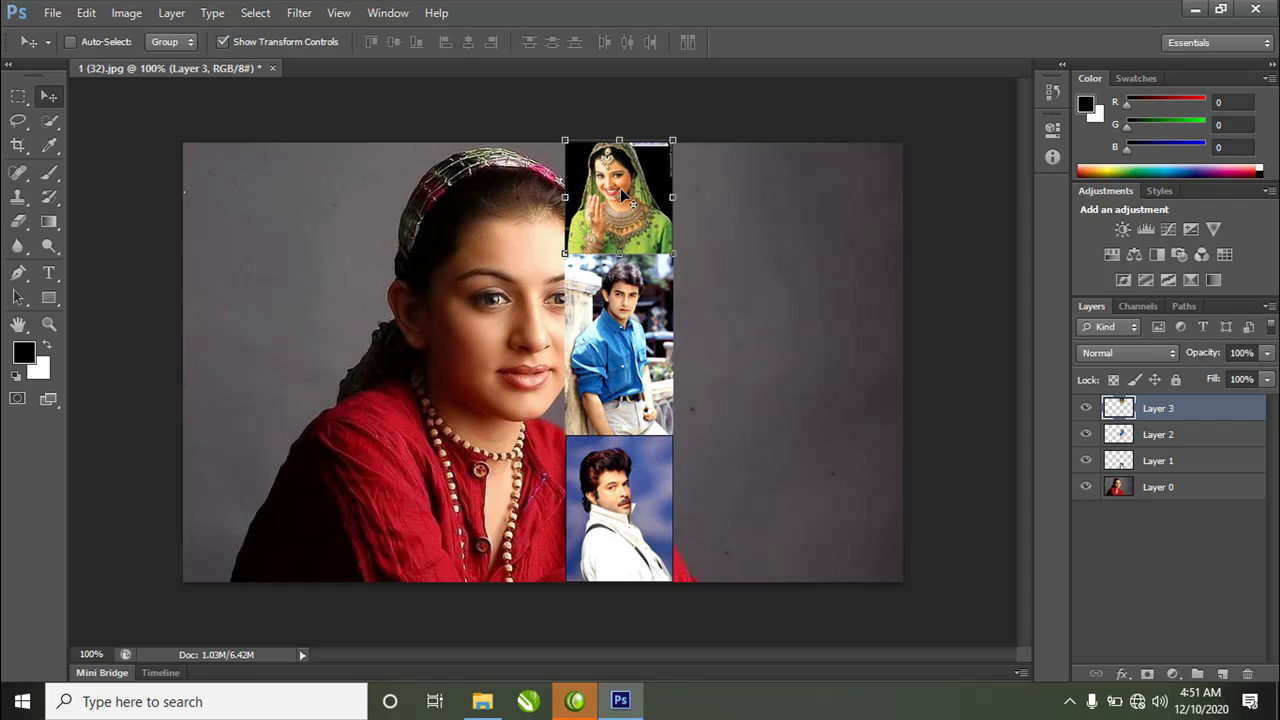
Step: Scale Layers 1 to 3 together to about 99% to fit the canvas height, and move the column to the canvas's right edge
shift+click(1150, 461)
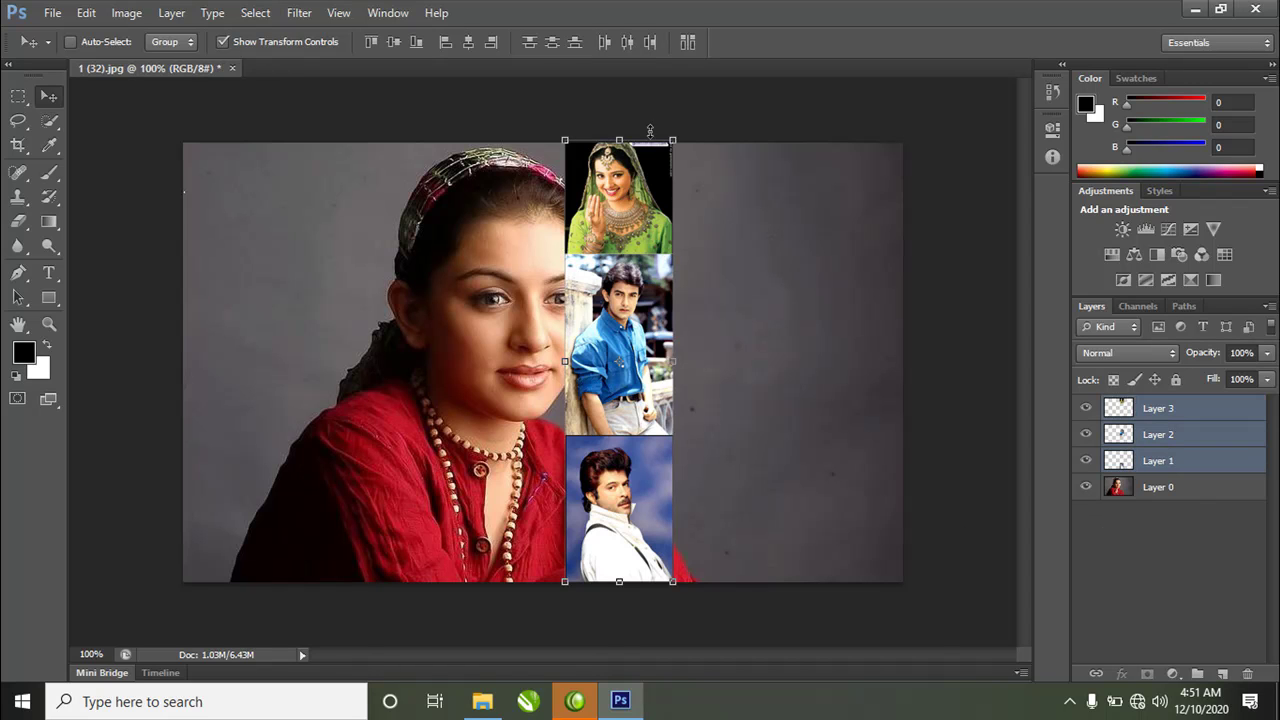
mouse_move(672, 137)
mouse_down()
mouse_move(684, 95)
mouse_move(663, 137)
mouse_up()
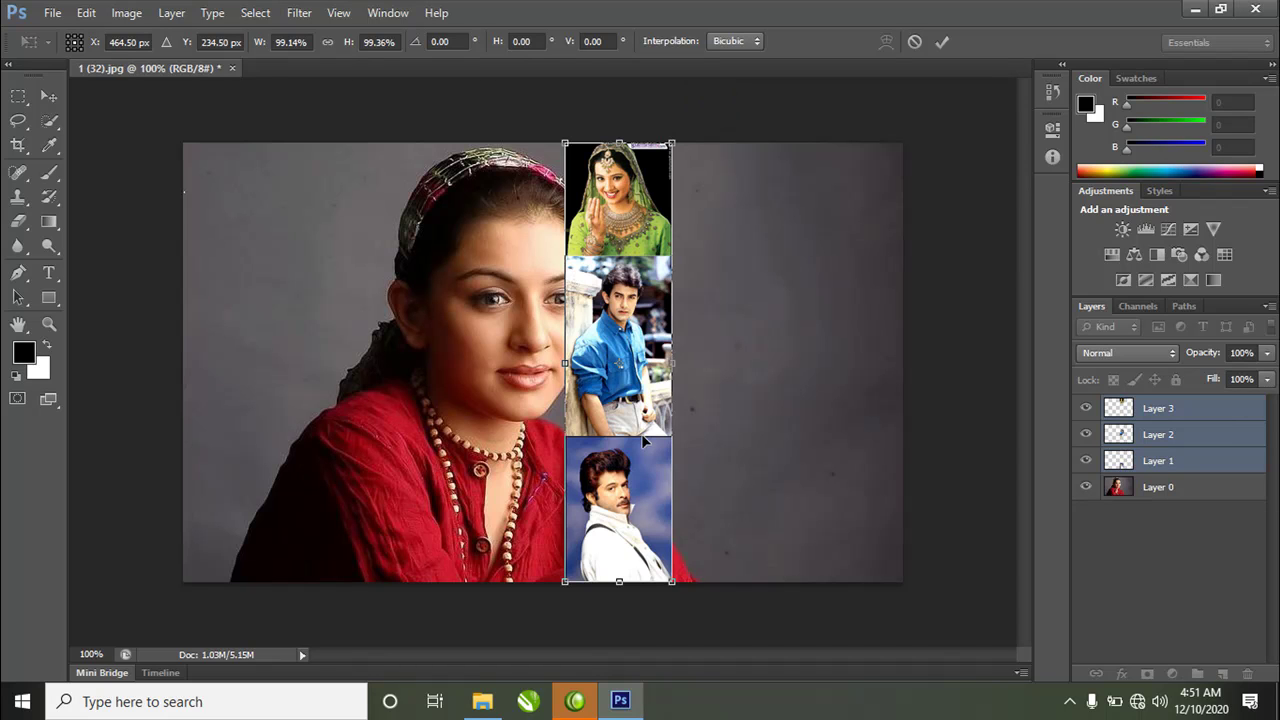
click(48, 95)
click(543, 278)
drag(618, 195, 850, 195)
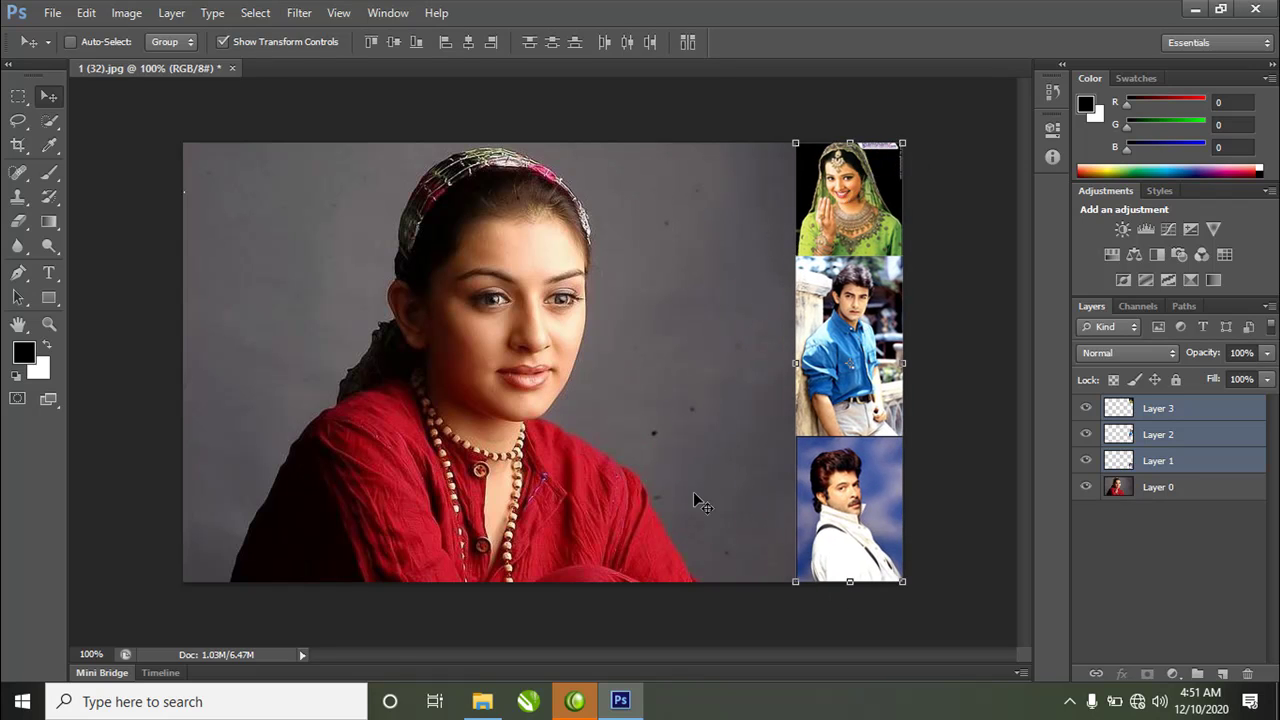
Step: Select Layers 1, 2 and 3 in turn, then Layer 2 again, to examine the transform box around each photo
click(1160, 461)
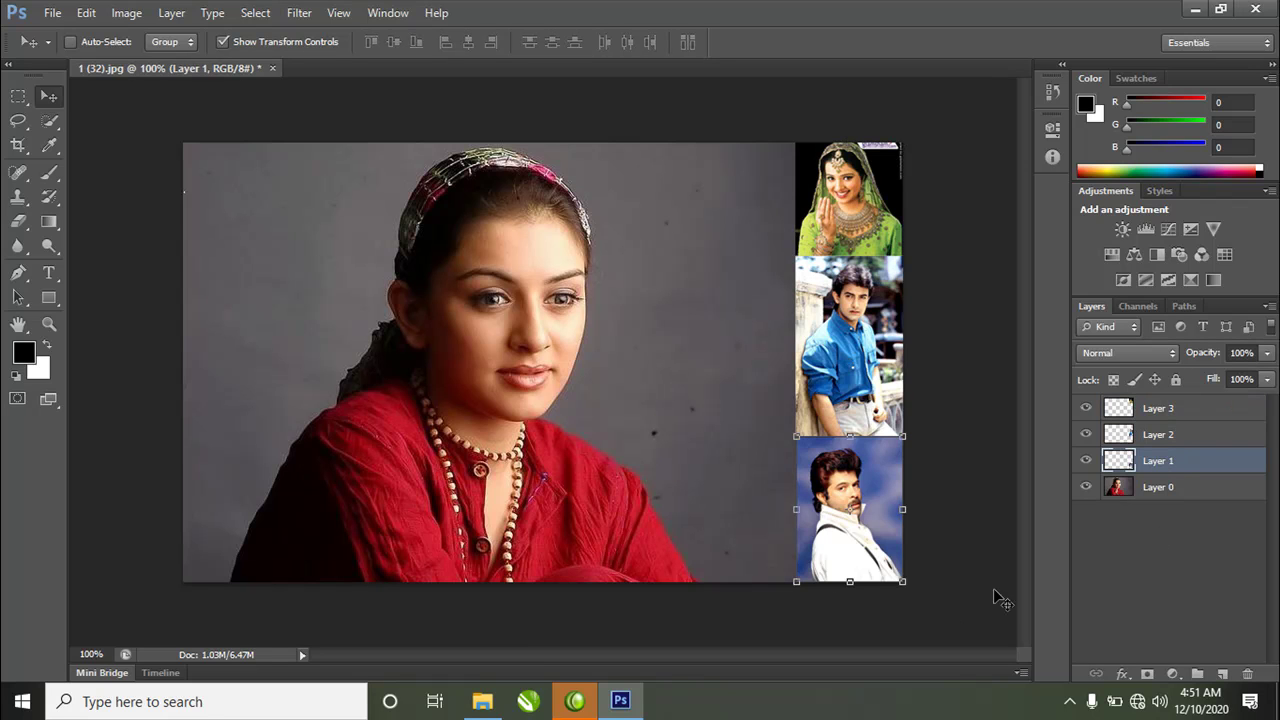
click(1166, 434)
click(1162, 410)
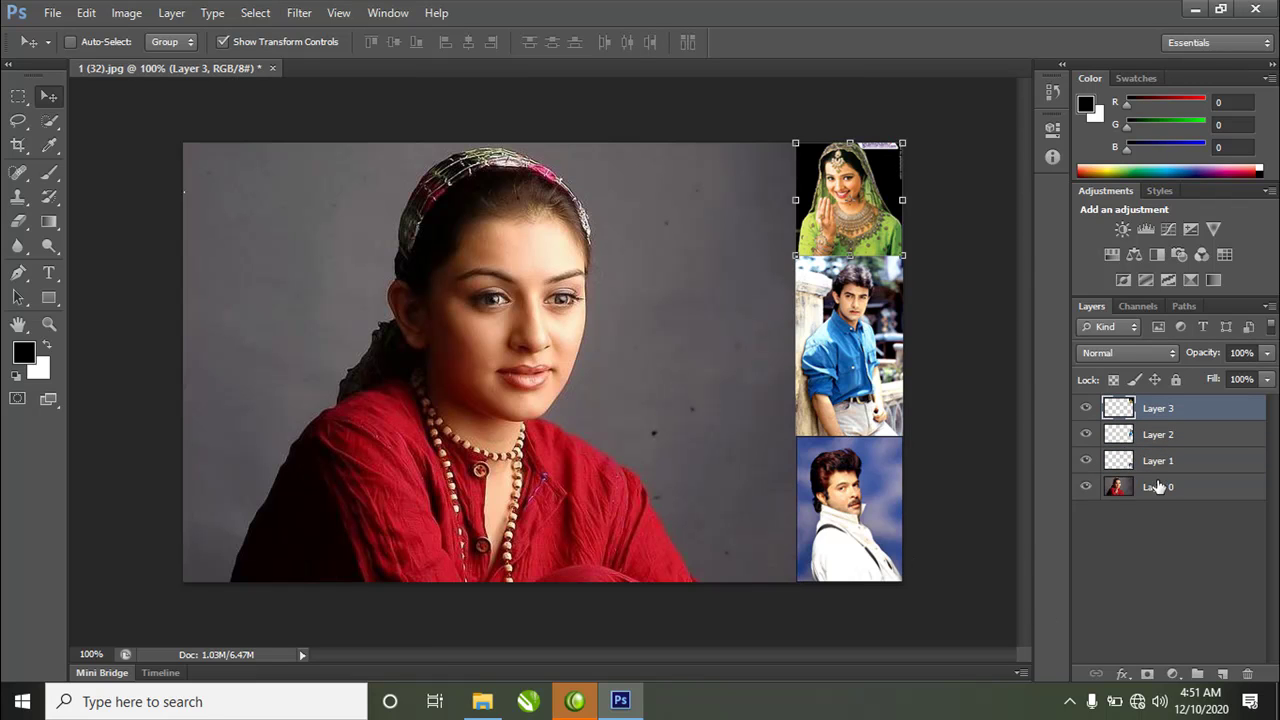
click(1158, 440)
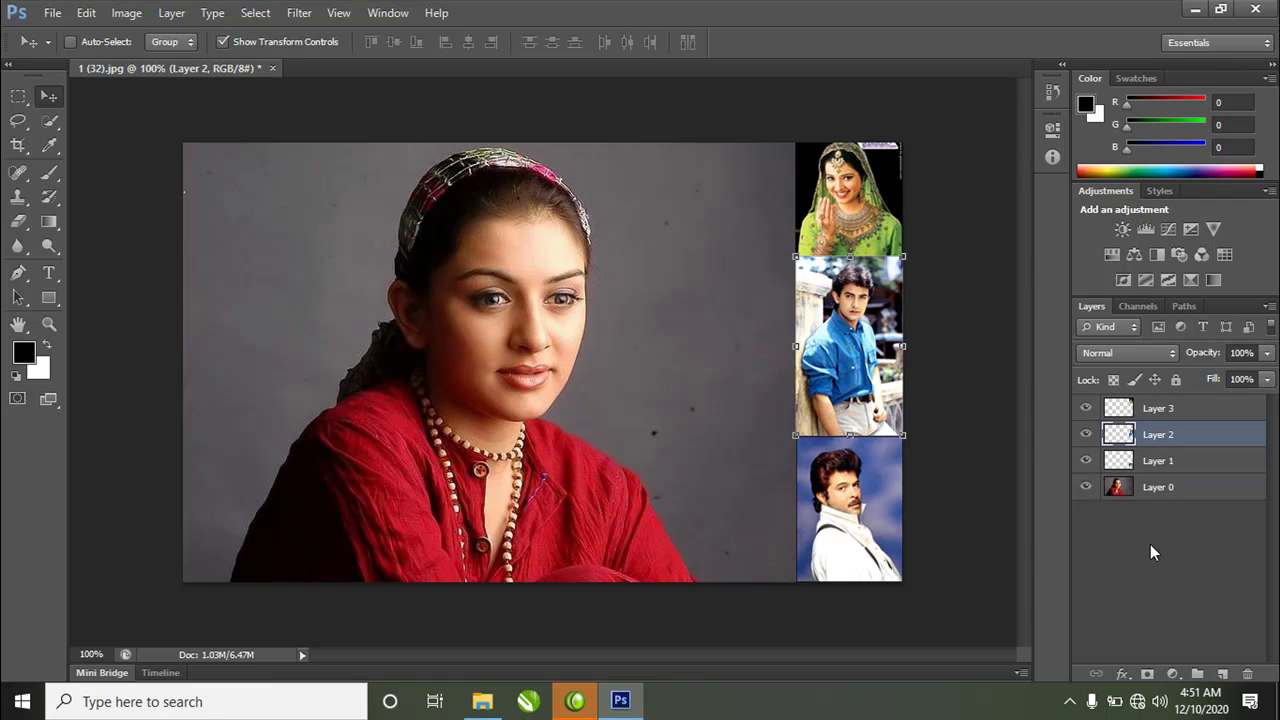
Step: Hide the transform controls, select Layers 3, 2 and 1 in turn to compare the display, and show the controls again
click(223, 41)
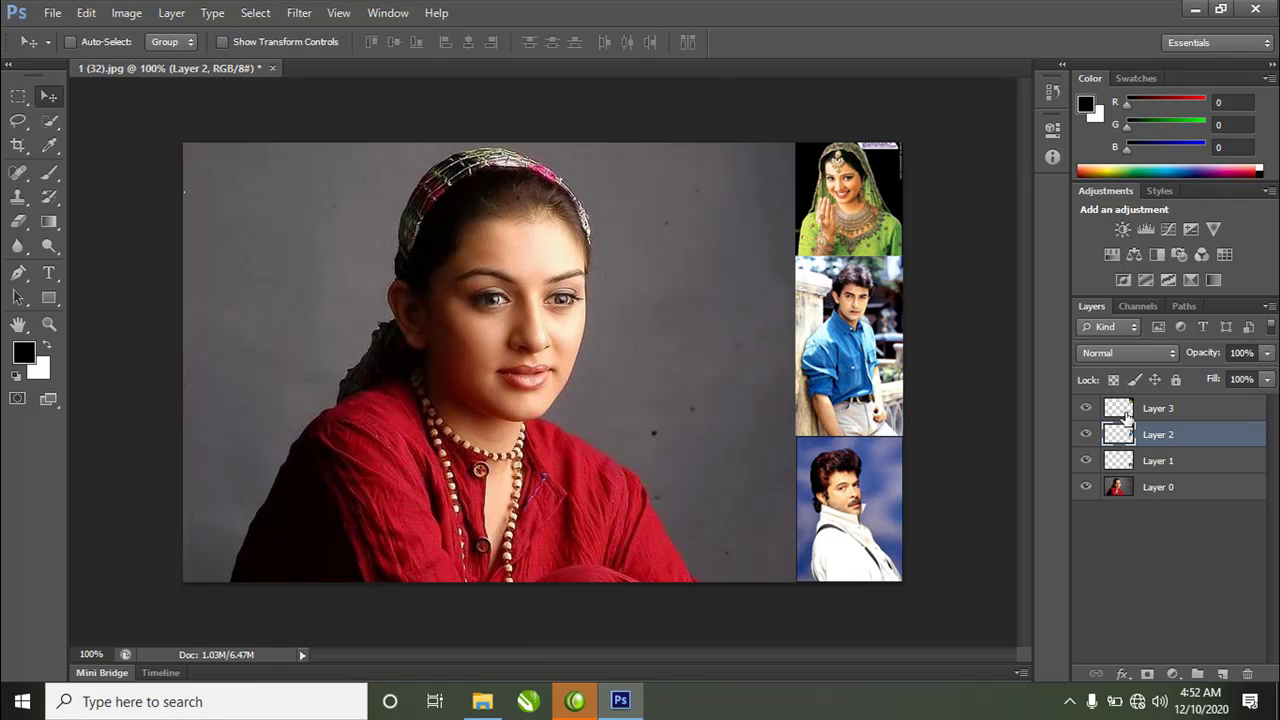
click(1142, 412)
click(1150, 433)
click(1157, 460)
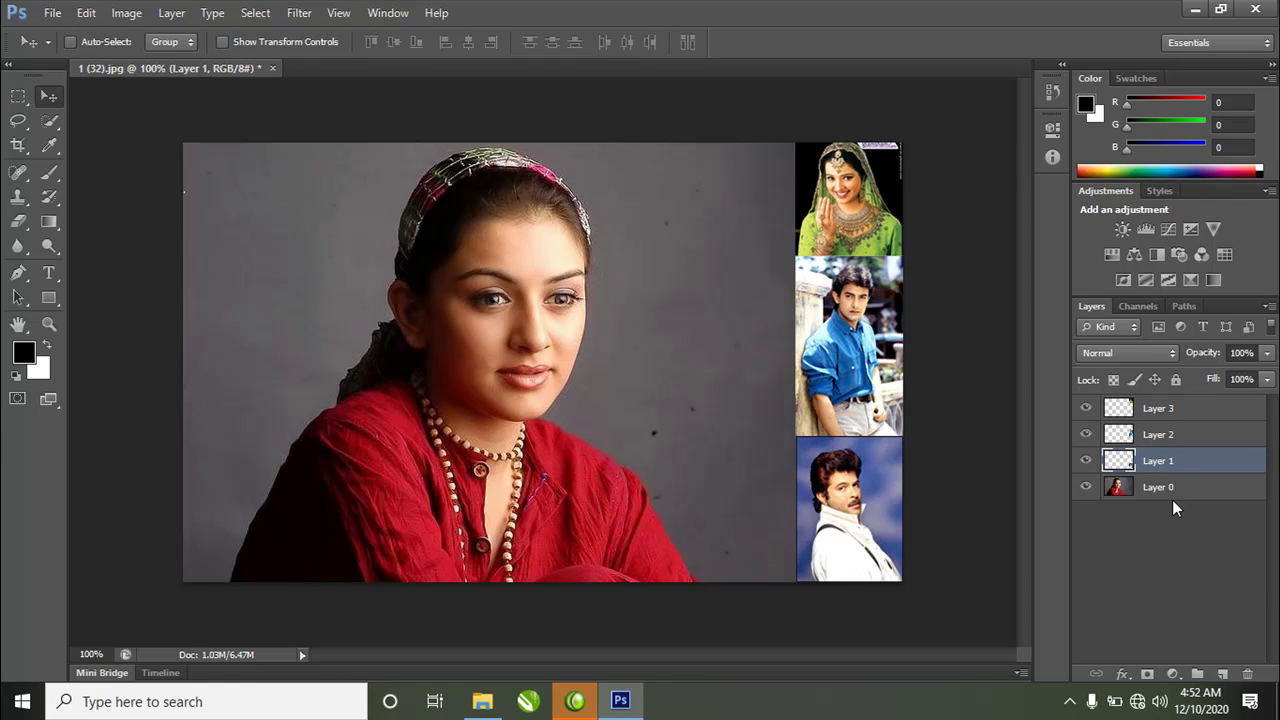
click(246, 42)
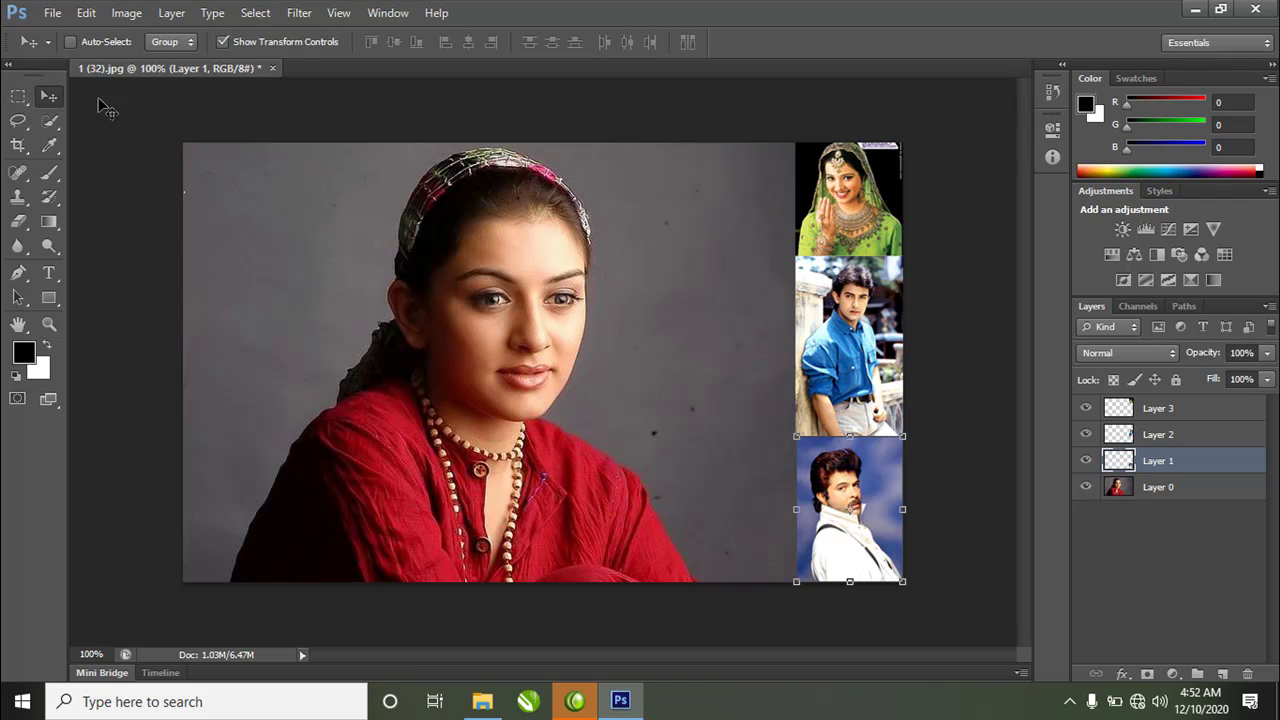
Step: Flip the Layer 1 photo horizontally and hide the transform controls
click(88, 12)
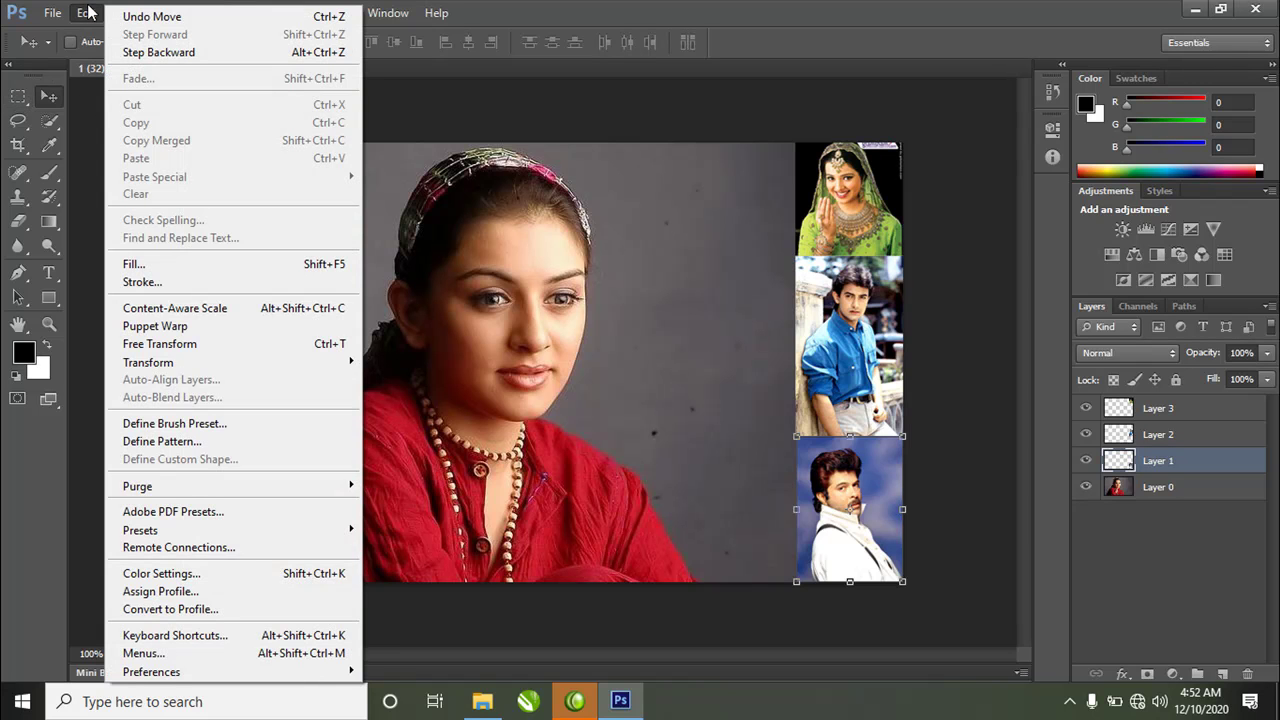
mouse_move(248, 368)
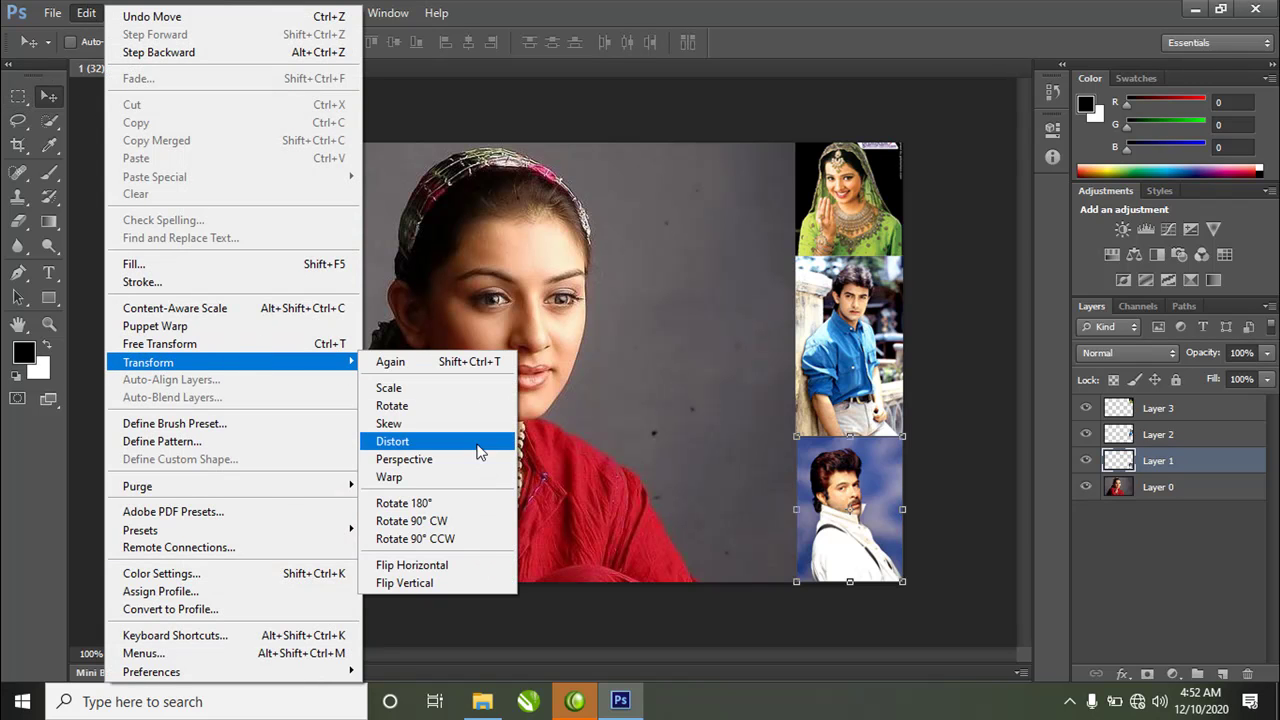
click(474, 566)
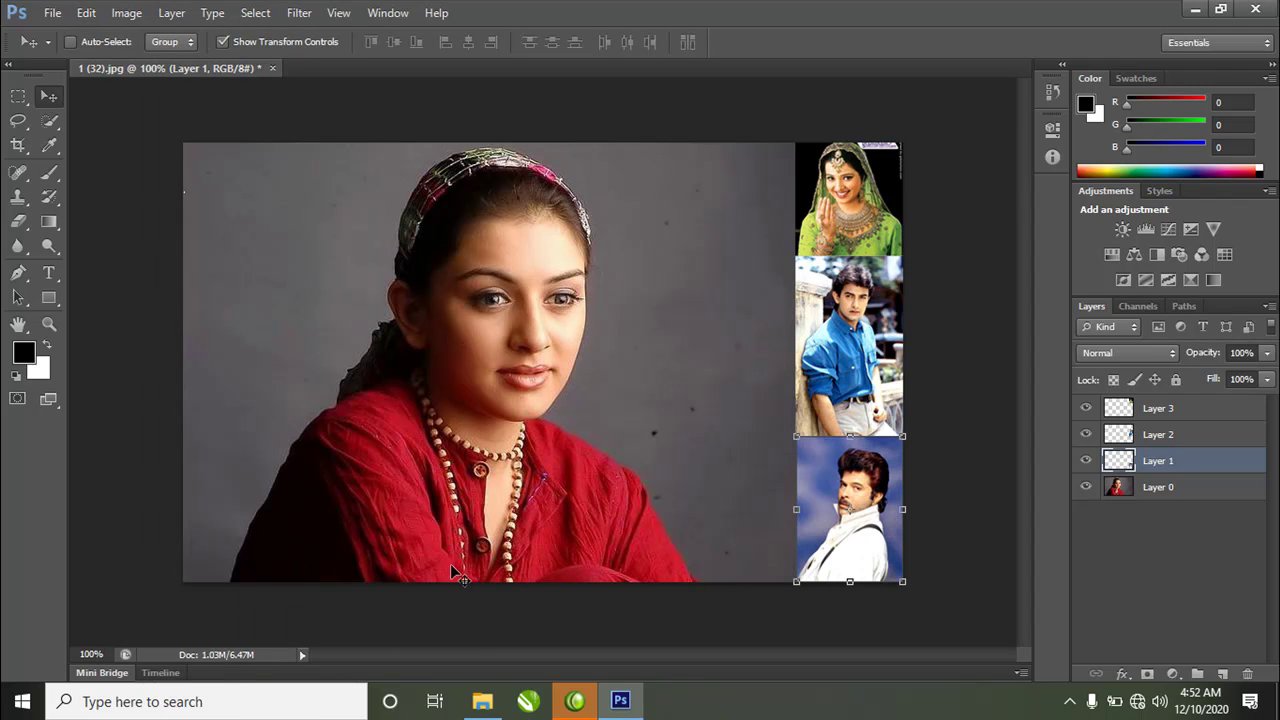
click(276, 46)
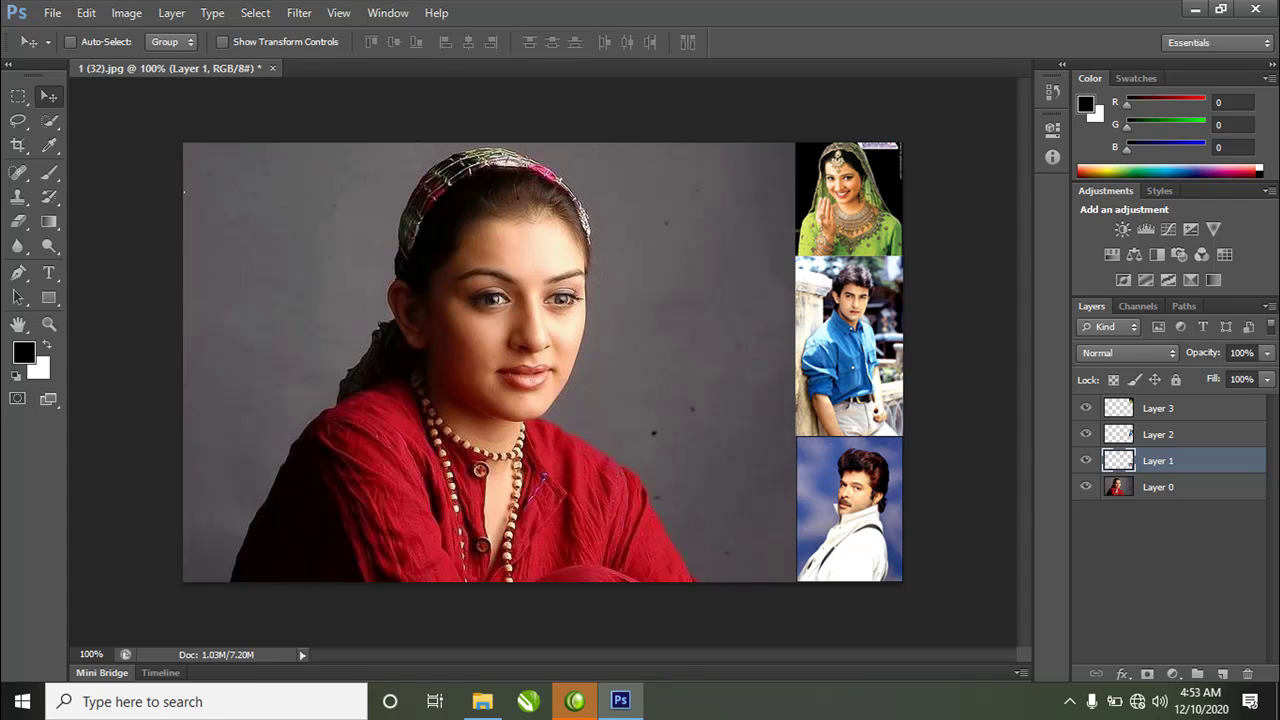
Step: Minimise Photoshop to reach the Windows desktop and refresh it
click(1190, 8)
right_click(577, 246)
click(649, 302)
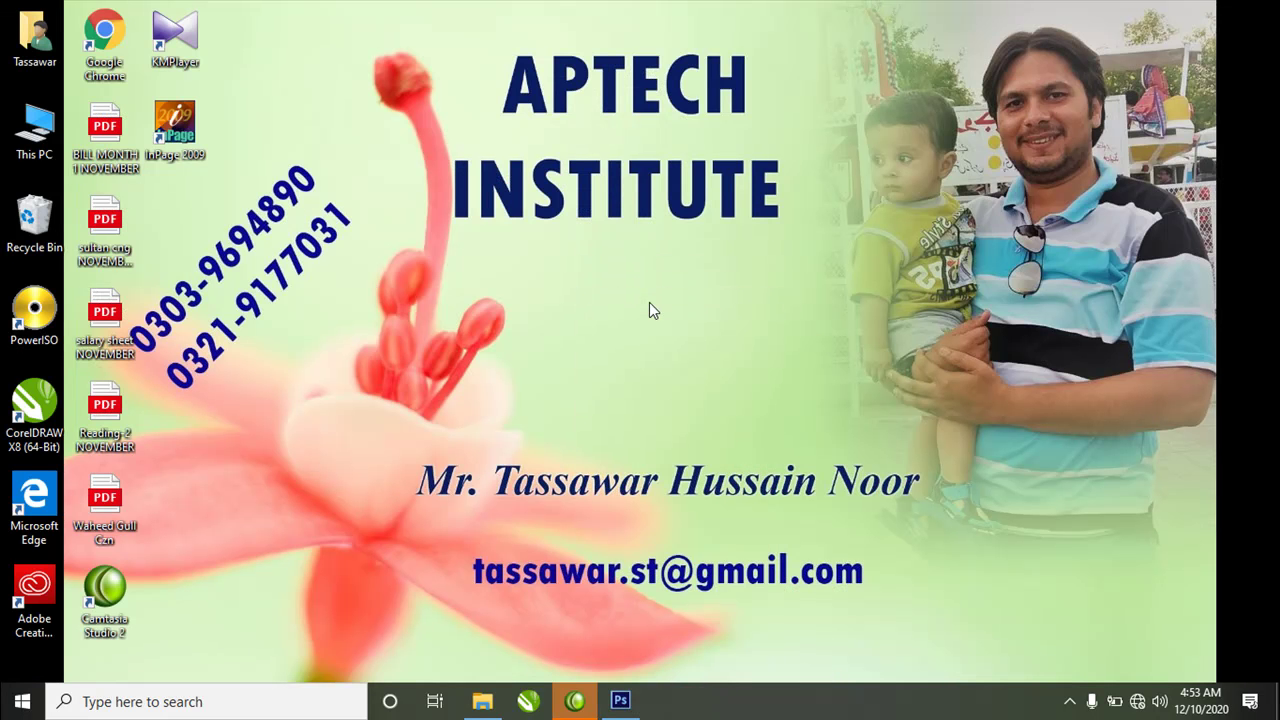